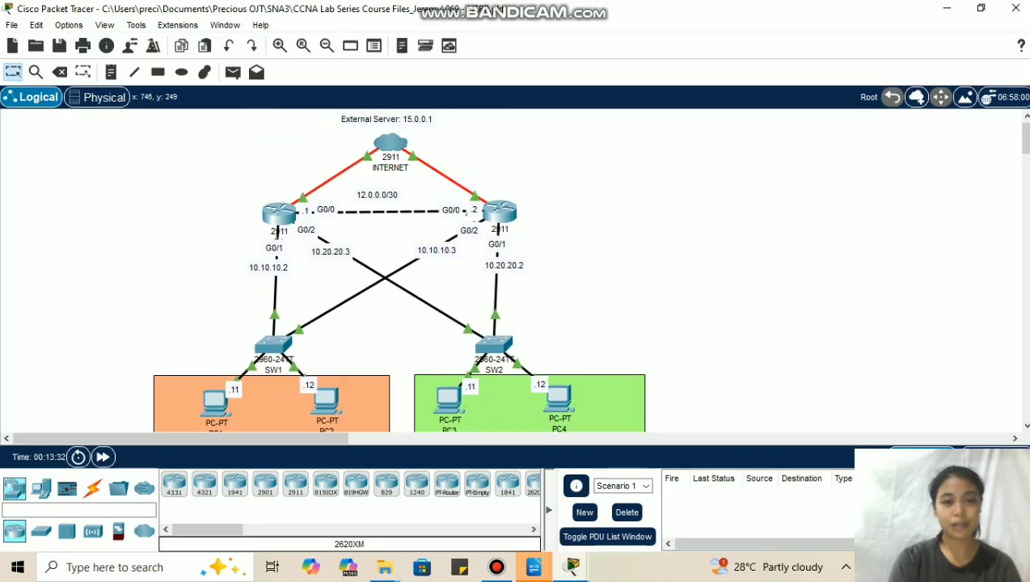
- Open router R1's command line, enter global configuration mode, and keep the topology visible beside it
click(279, 223)
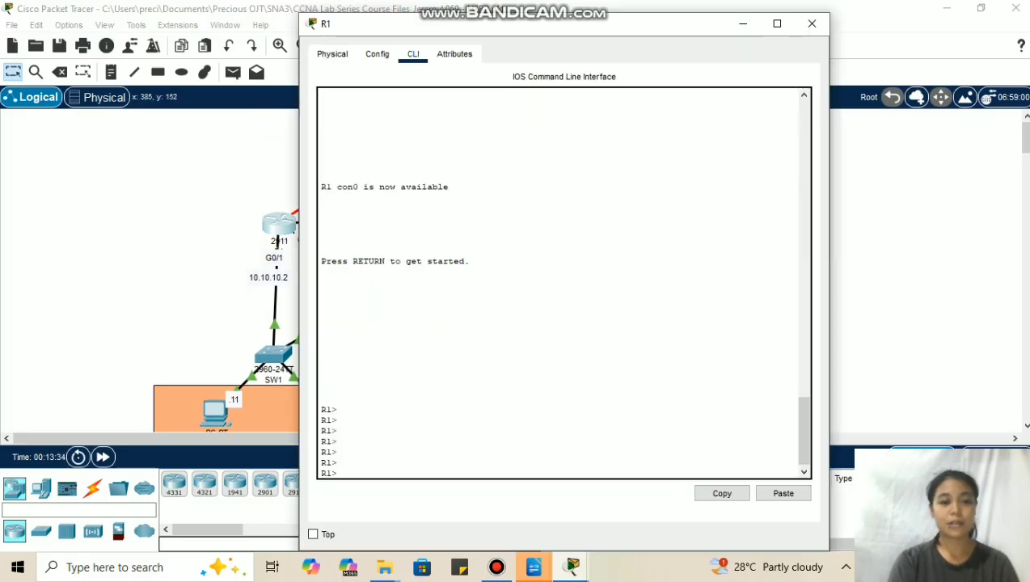
text(en)
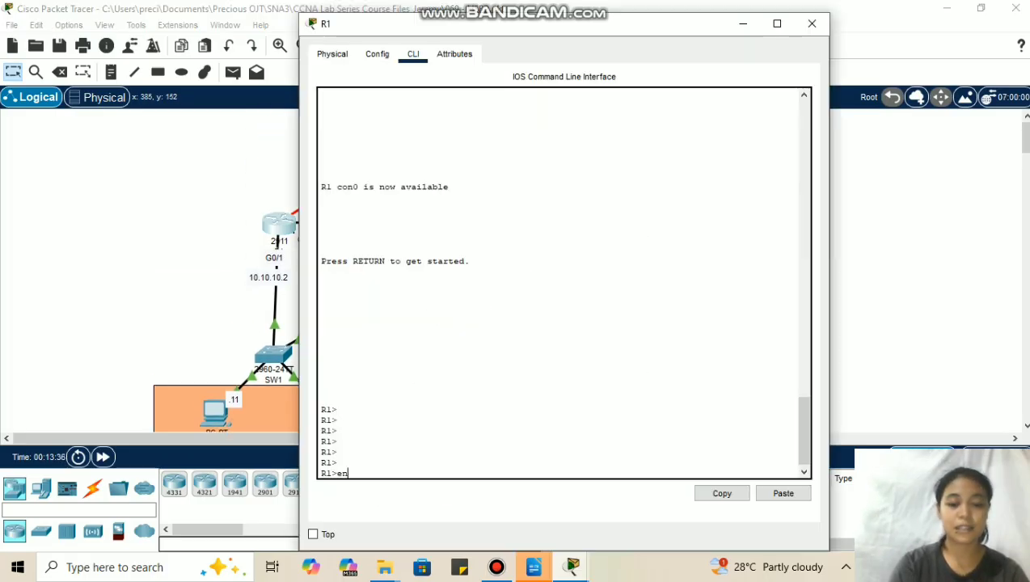
key(Return)
text(conf t)
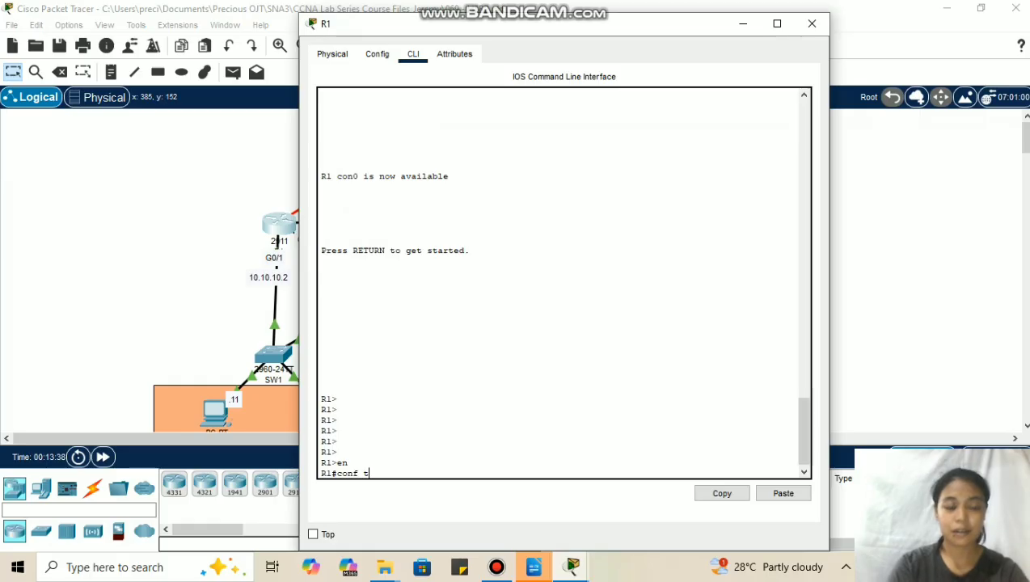
key(Return)
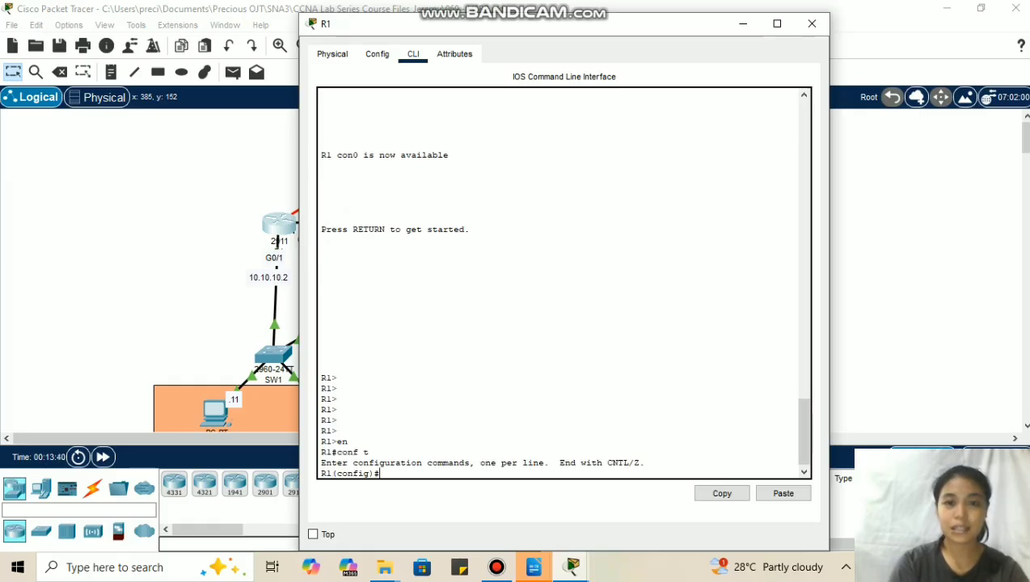
drag(557, 25, 748, 26)
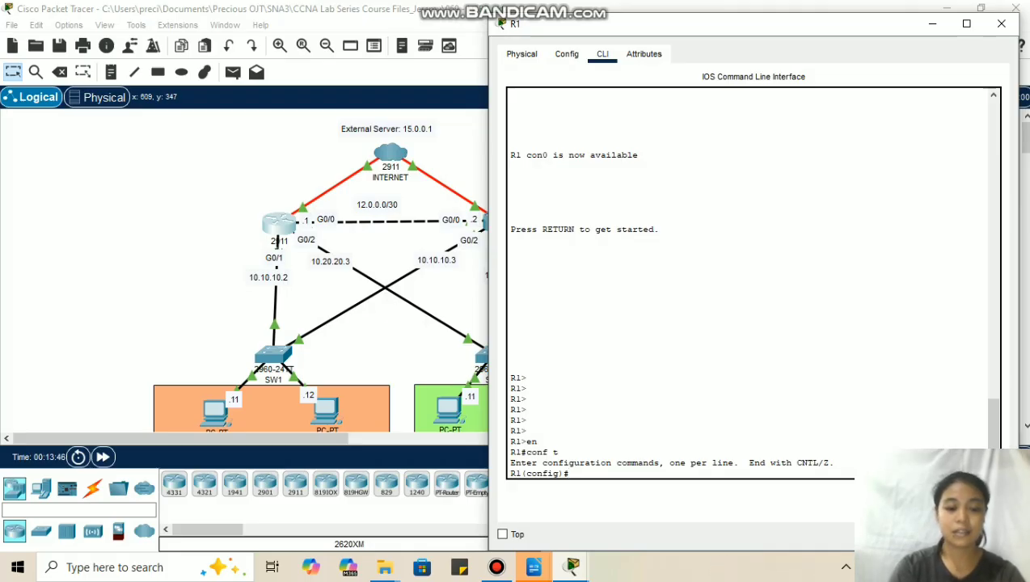
- Set HSRP version 2 on R1's g0/1 interface with standby ver 2
text(int g0/1)
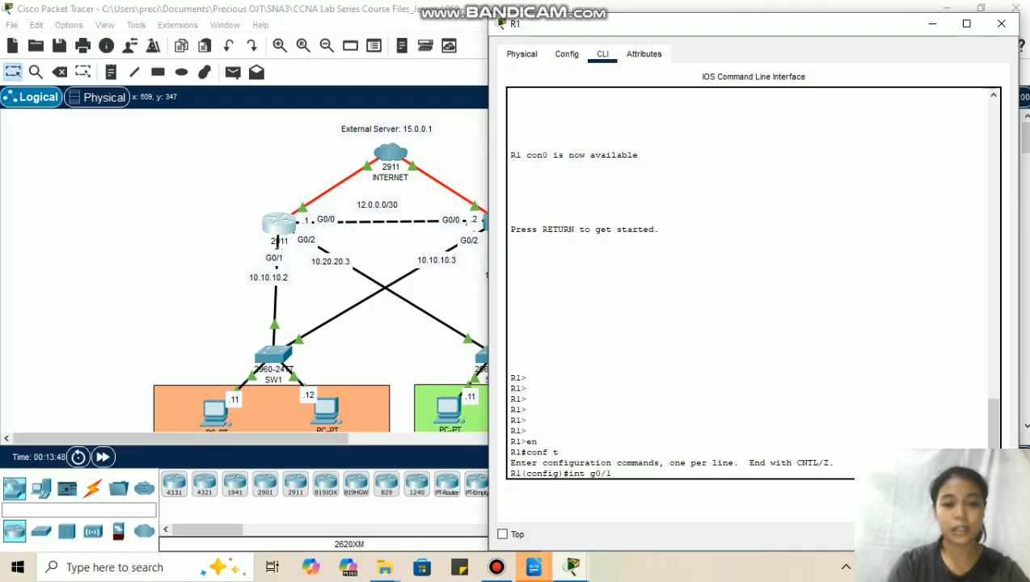
key(Return)
text(standb)
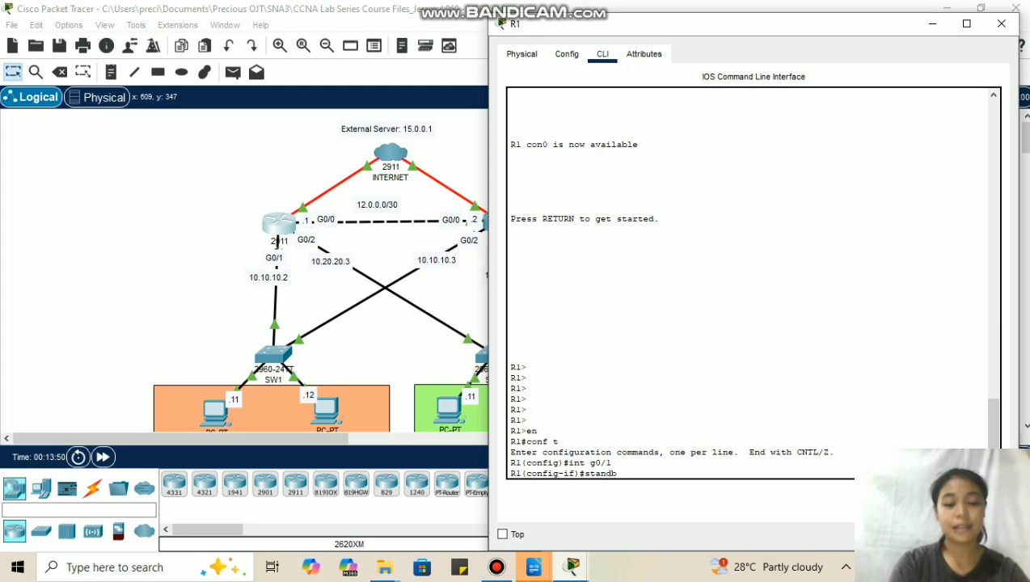
text(y ver 2)
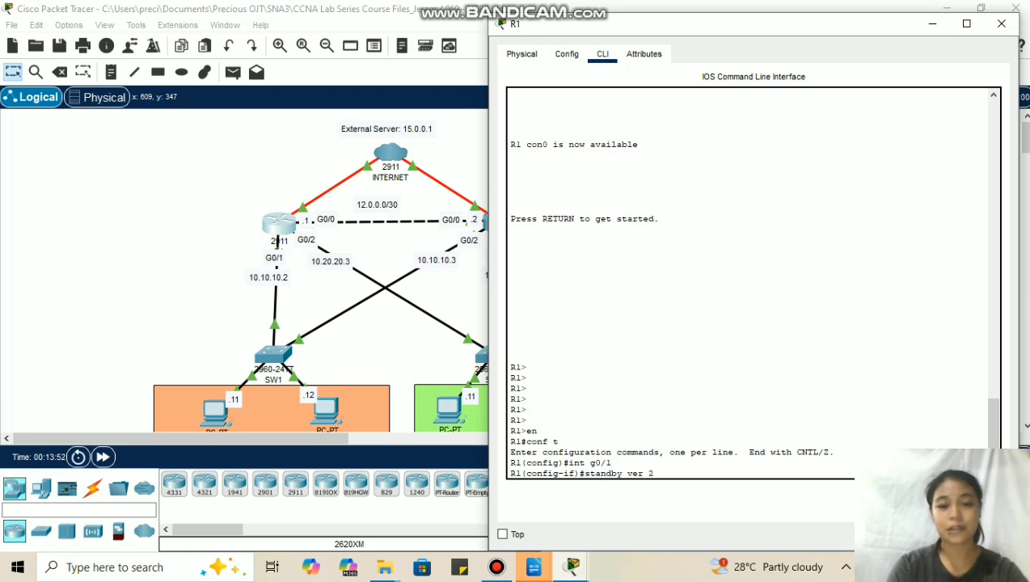
key(Return)
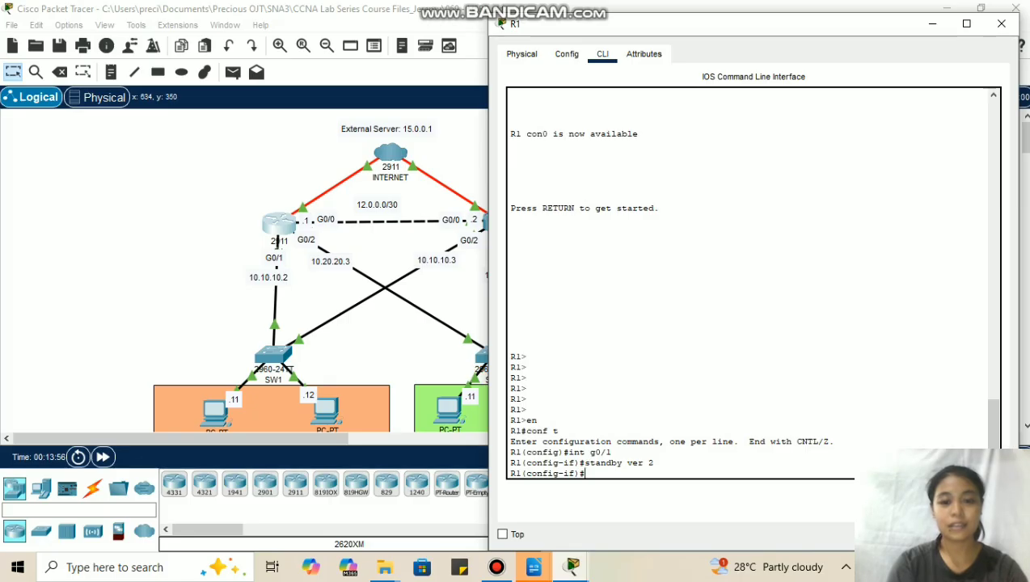
- Set HSRP version 2 on R1's g0/2 interface with standby ver 2
text(int g0/2)
key(Return)
text(strandgy)
key(BackSpace)
key(BackSpace)
key(BackSpace)
key(BackSpace)
key(BackSpace)
text(nd)
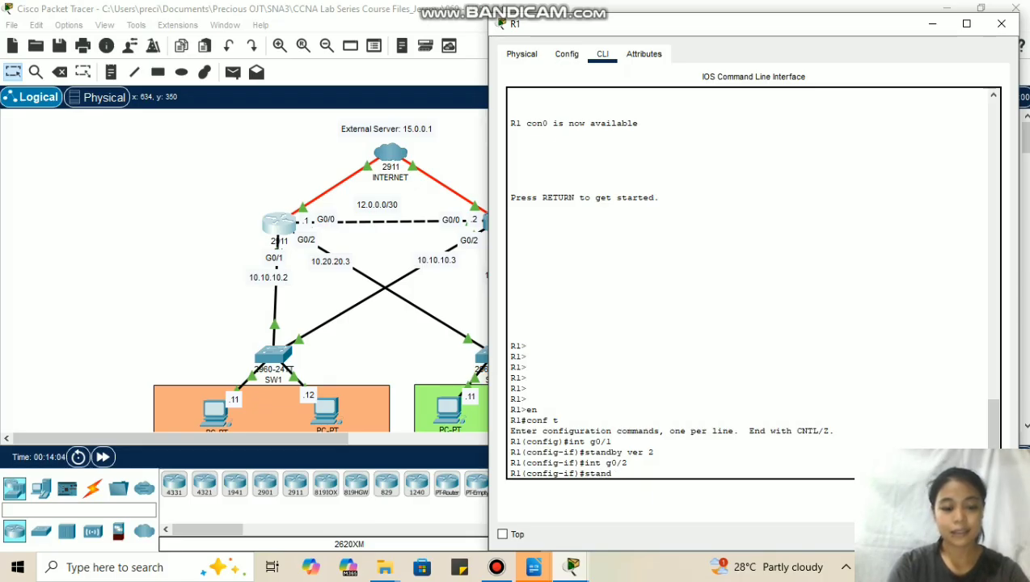
text(by ver )
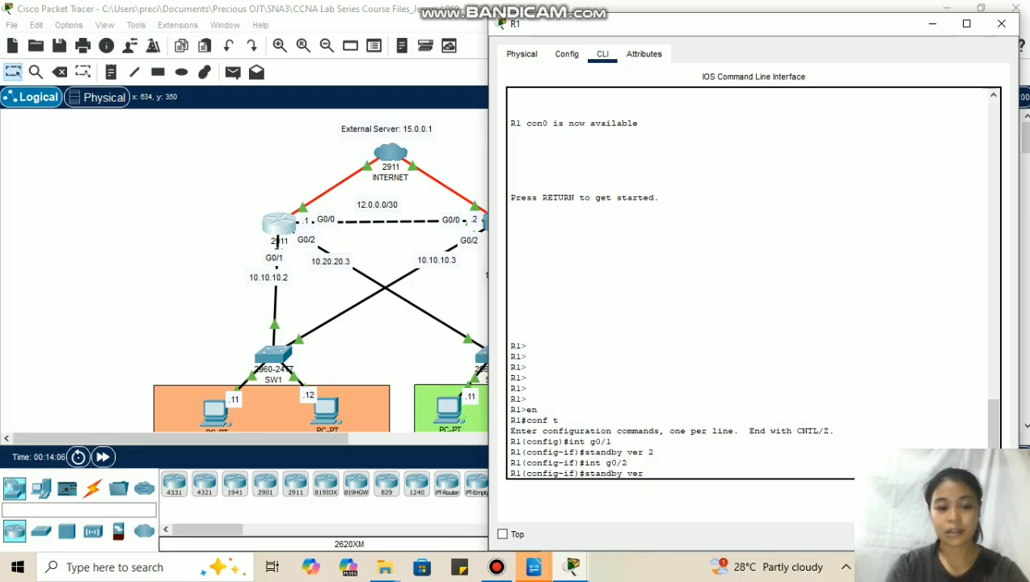
text(2)
key(Return)
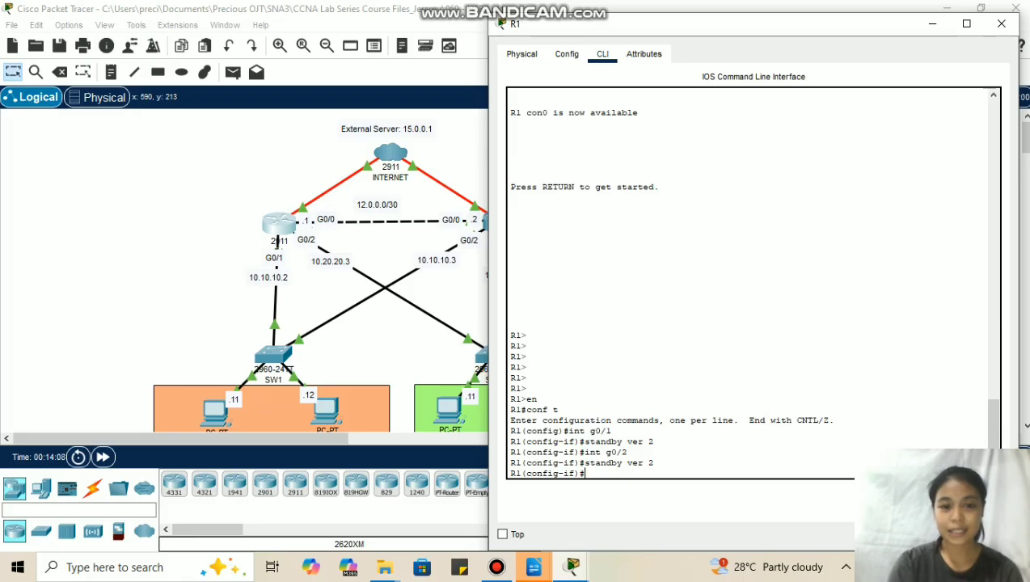
- Open router R2's command line, enter global configuration mode, and keep the topology visible beside it
click(408, 315)
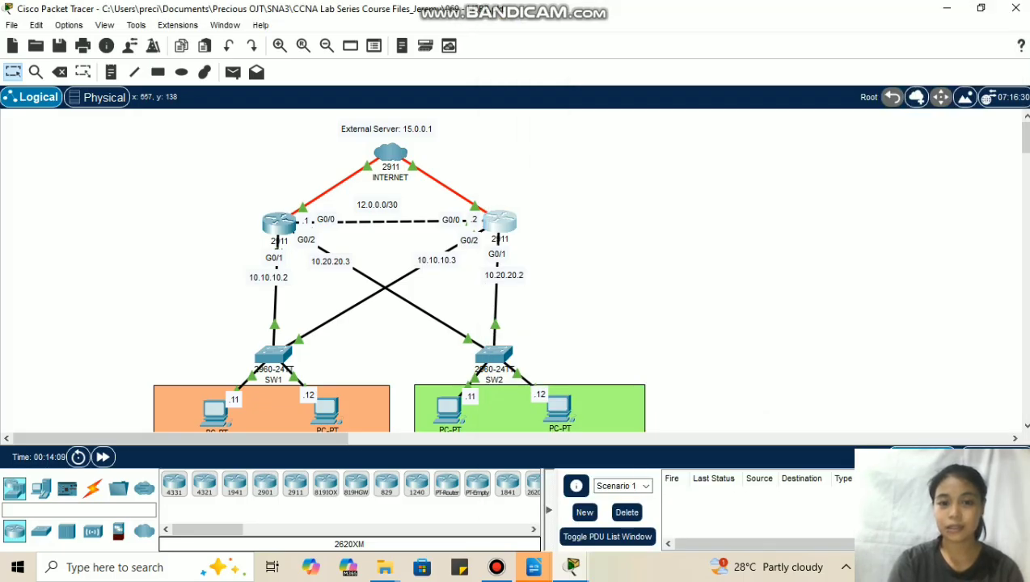
click(500, 221)
click(414, 53)
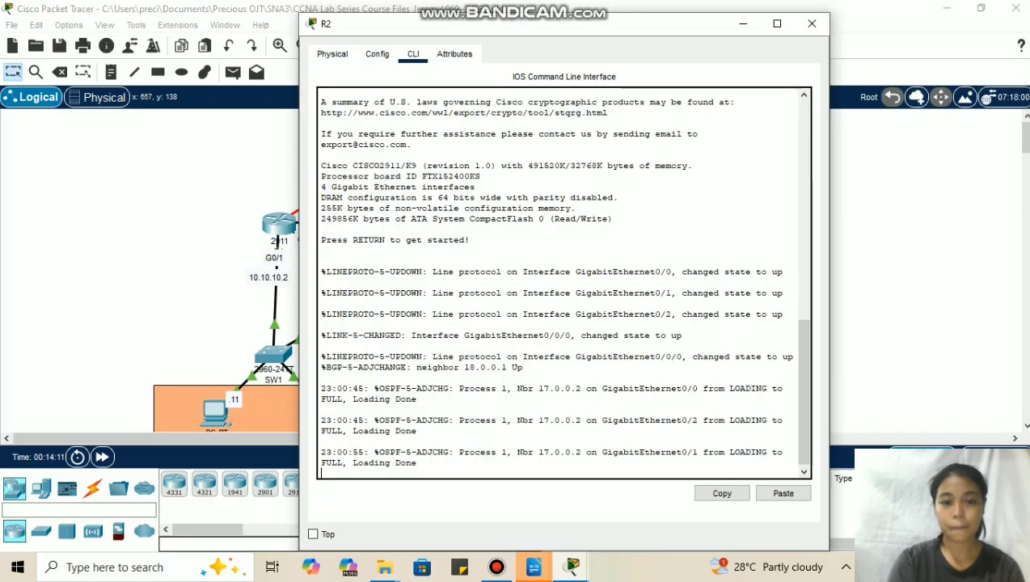
key(Return)
text(en)
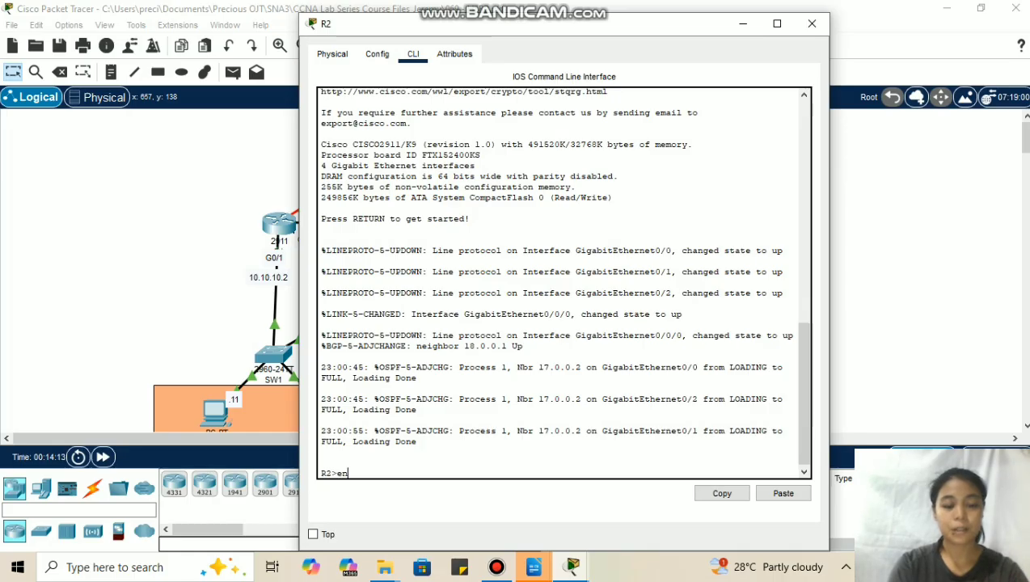
key(Return)
text(conf t)
key(Return)
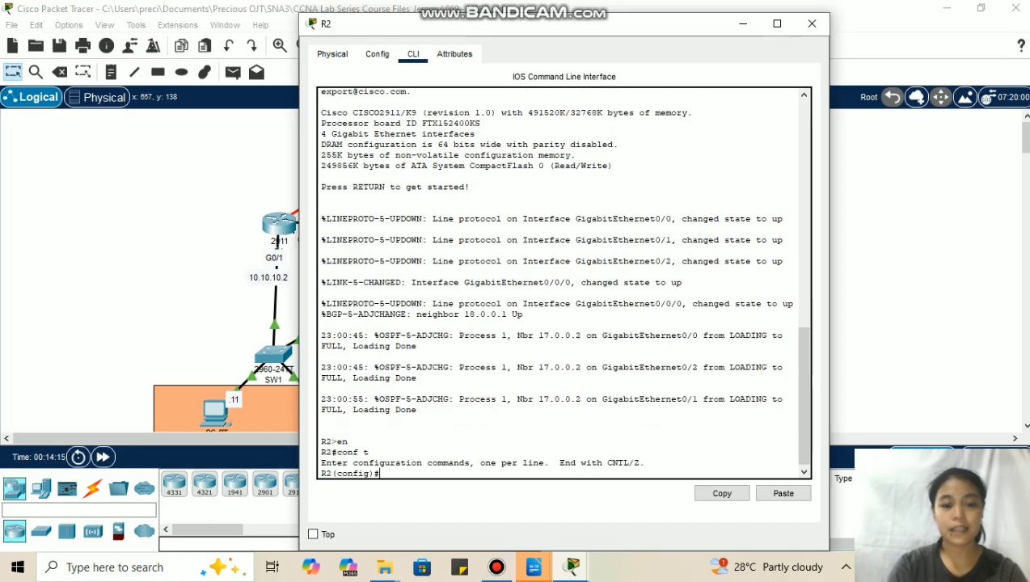
drag(619, 24, 849, 38)
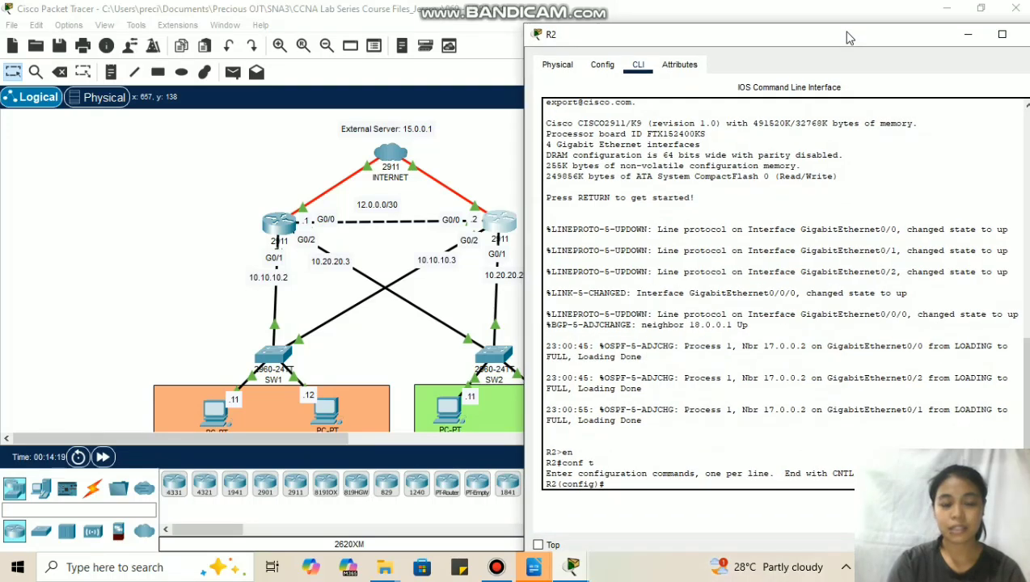
- Set HSRP version 2 on R2's g0/1 interface with standby ver 2
text(int g0/1)
key(Return)
text(stam)
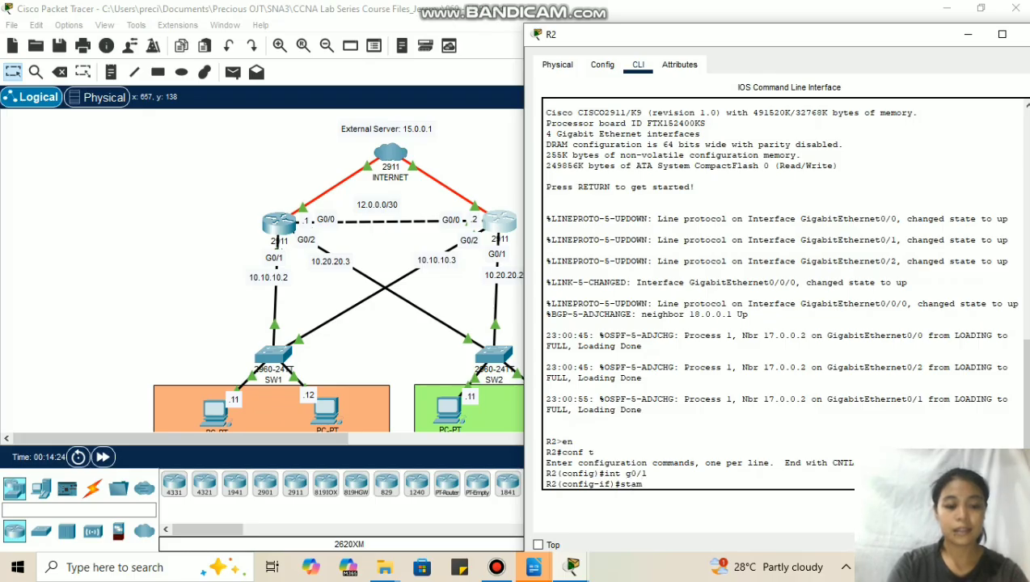
key(BackSpace)
key(BackSpace)
text(andby ver 2)
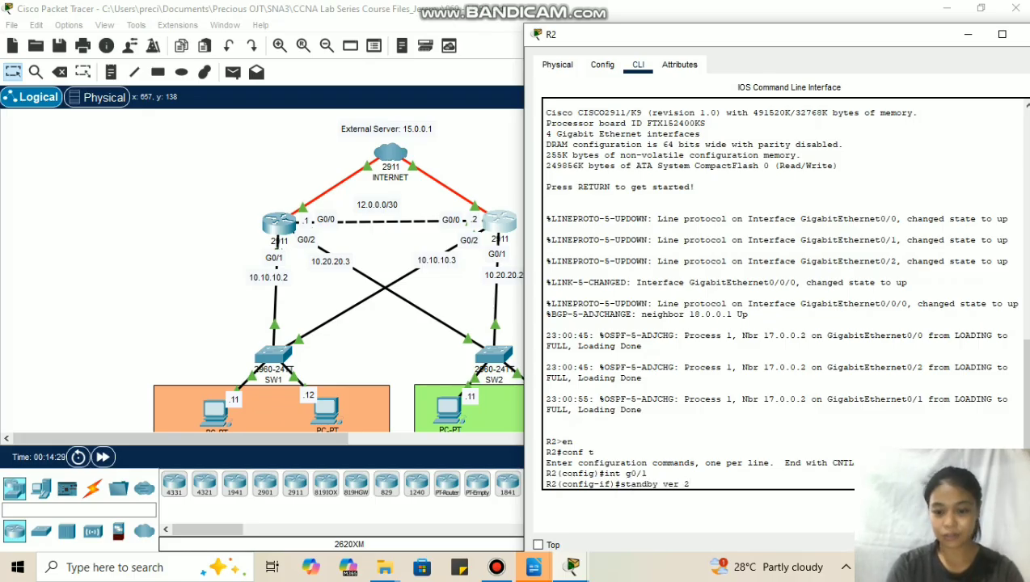
key(Return)
- Set HSRP version 2 on R2's g0/2 interface with standby ver 2
text(i)
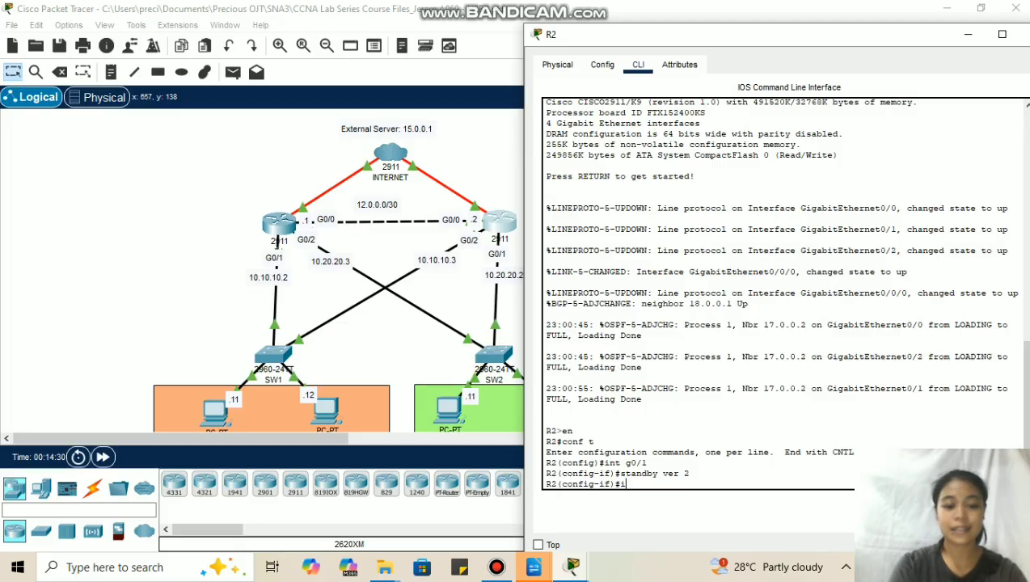
text(nt g0/2)
key(Return)
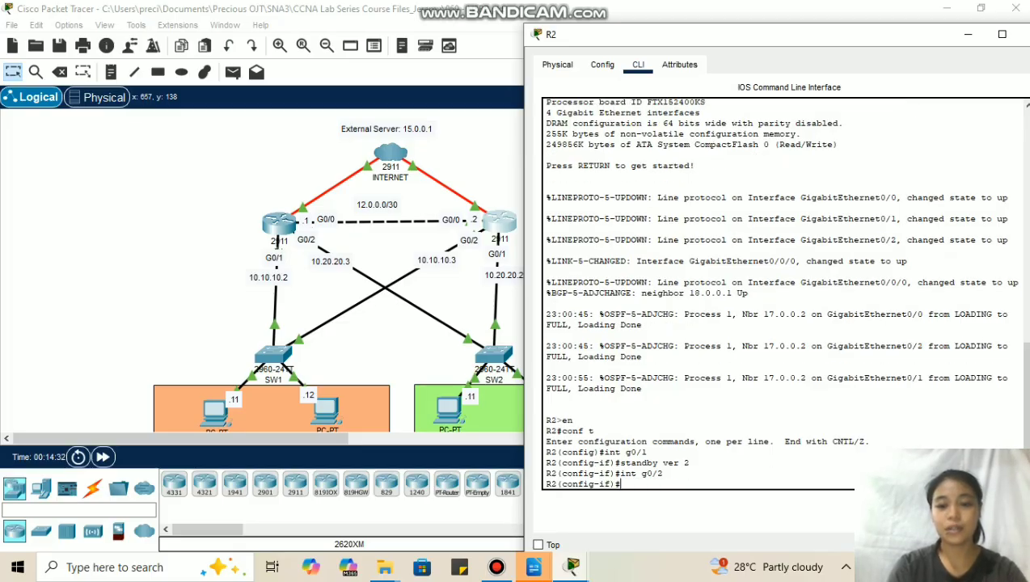
text(standby ver 2)
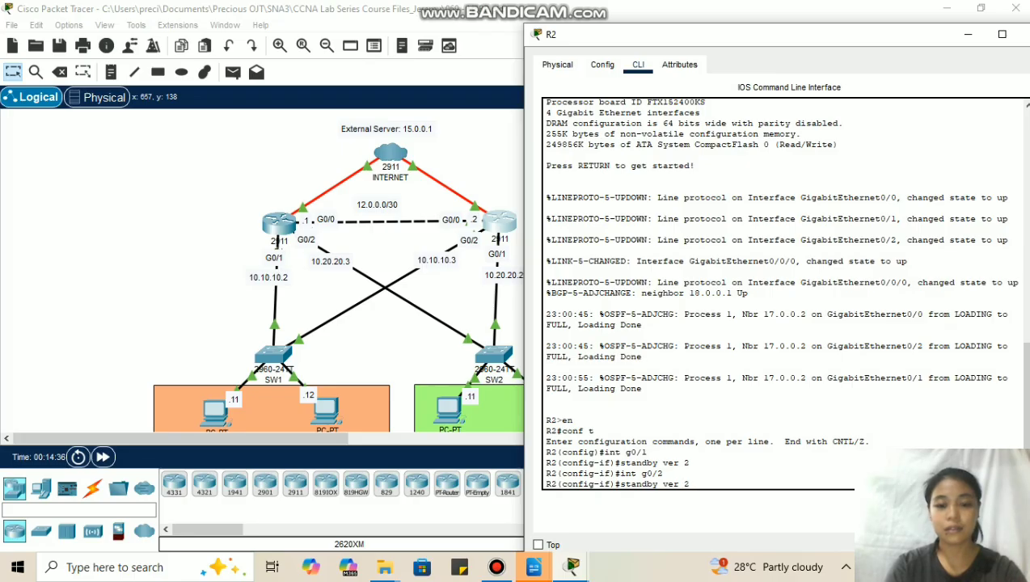
key(Return)
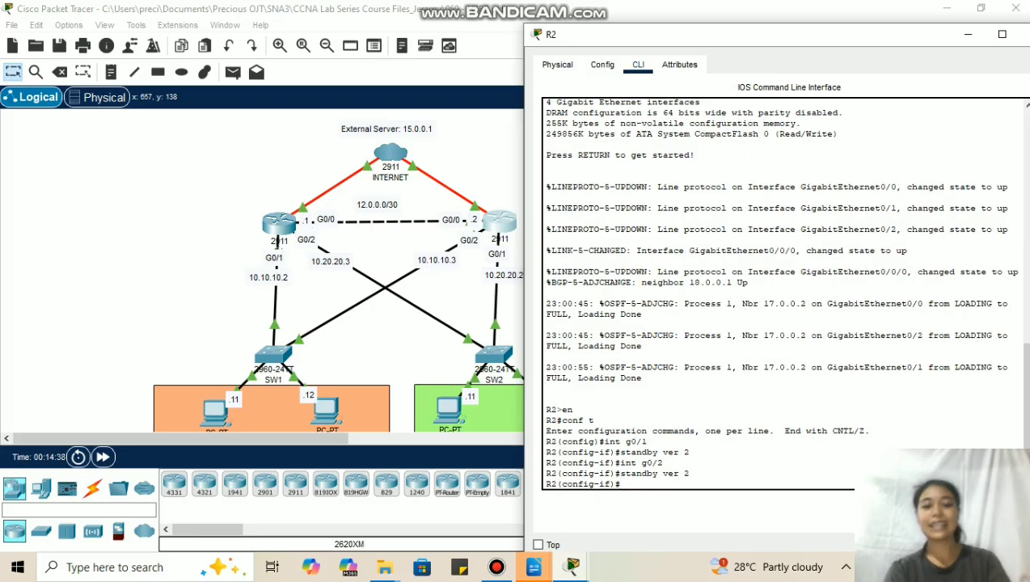
- Review the HSRP requirements note below the topology and enter interface configuration for g0/1 on R1
click(151, 294)
scroll(151, 294, down, 2)
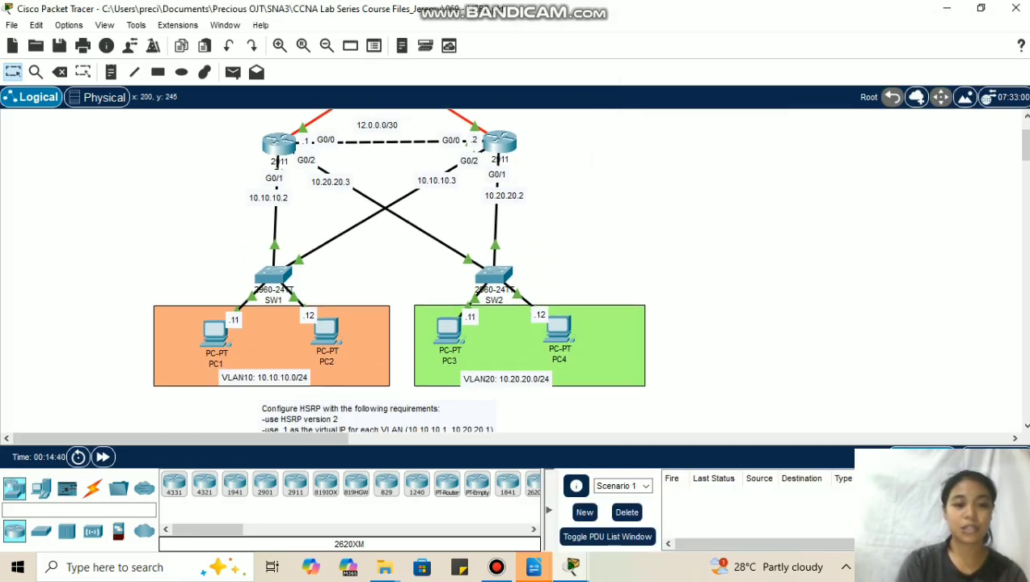
scroll(398, 269, down, 1)
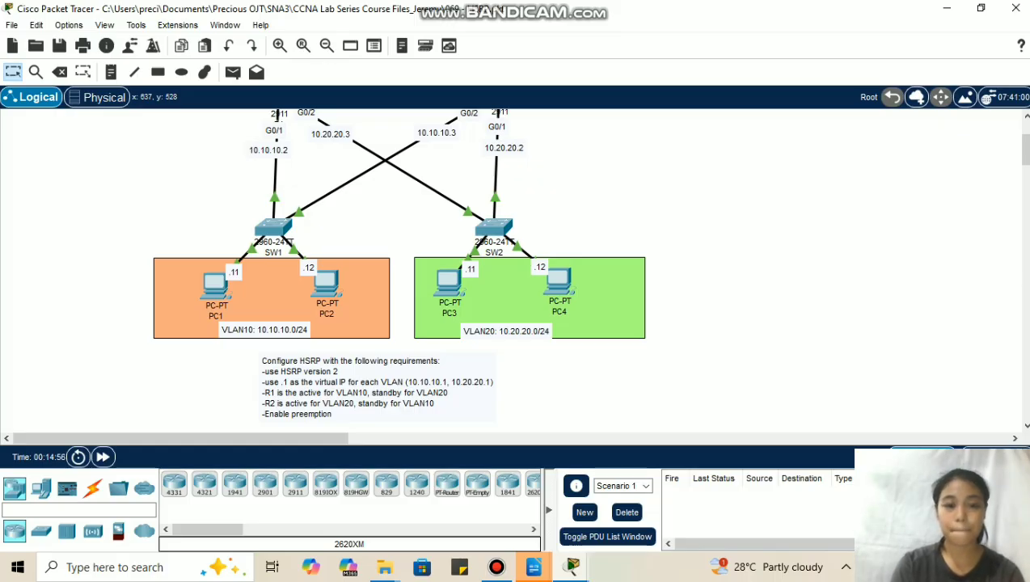
scroll(518, 275, up, 3)
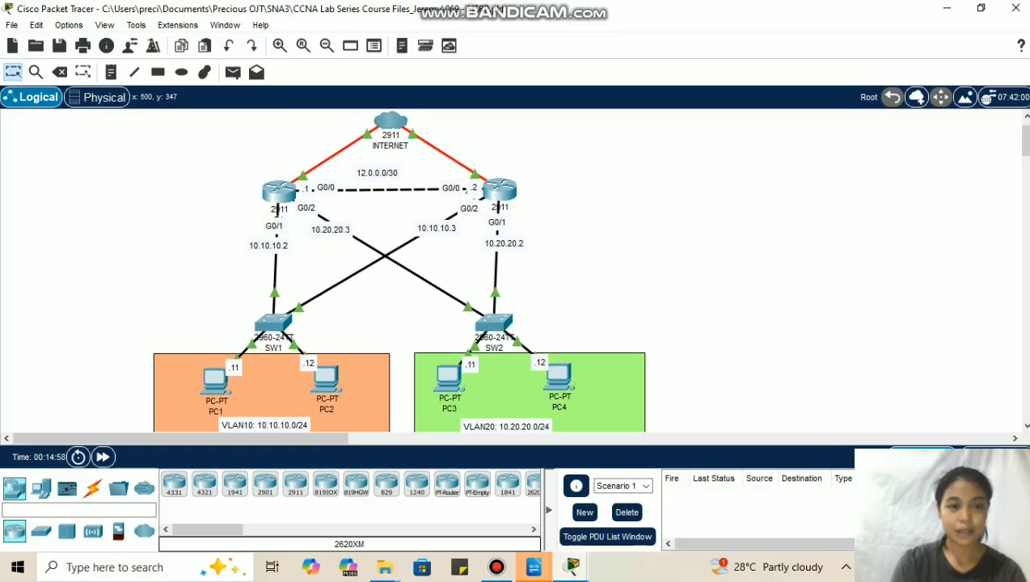
click(279, 191)
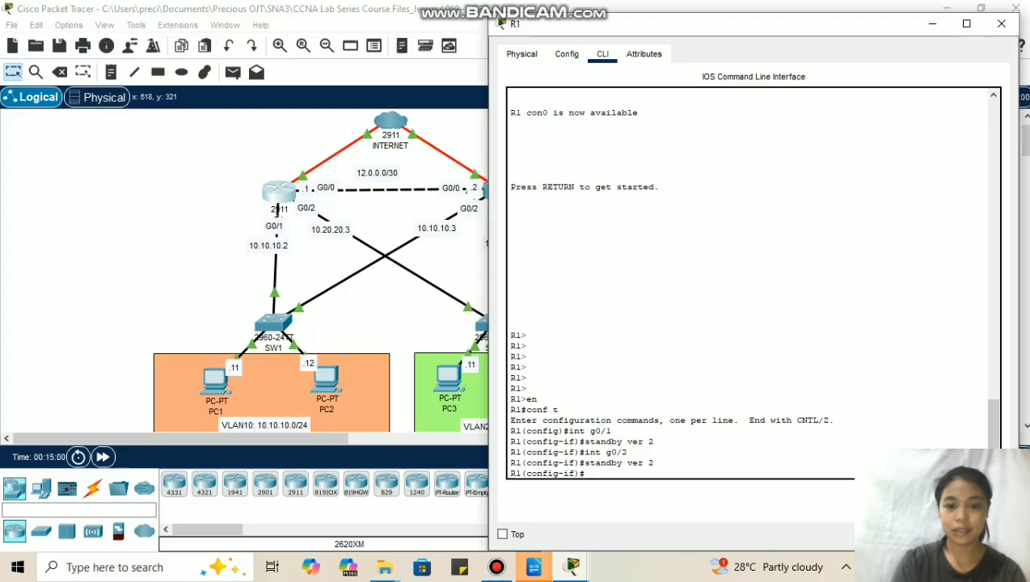
text(i)
text(nt g)
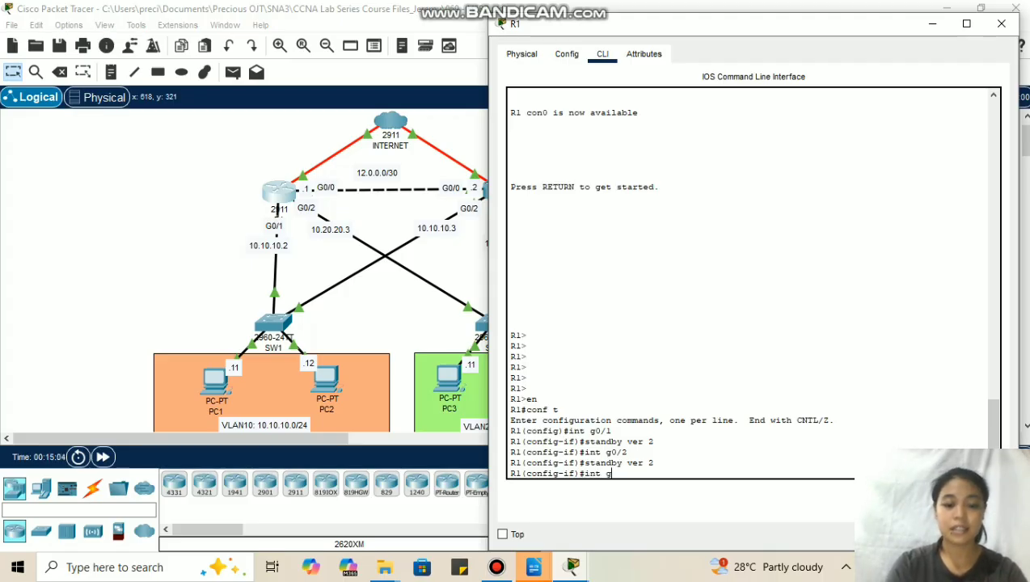
text(0/1)
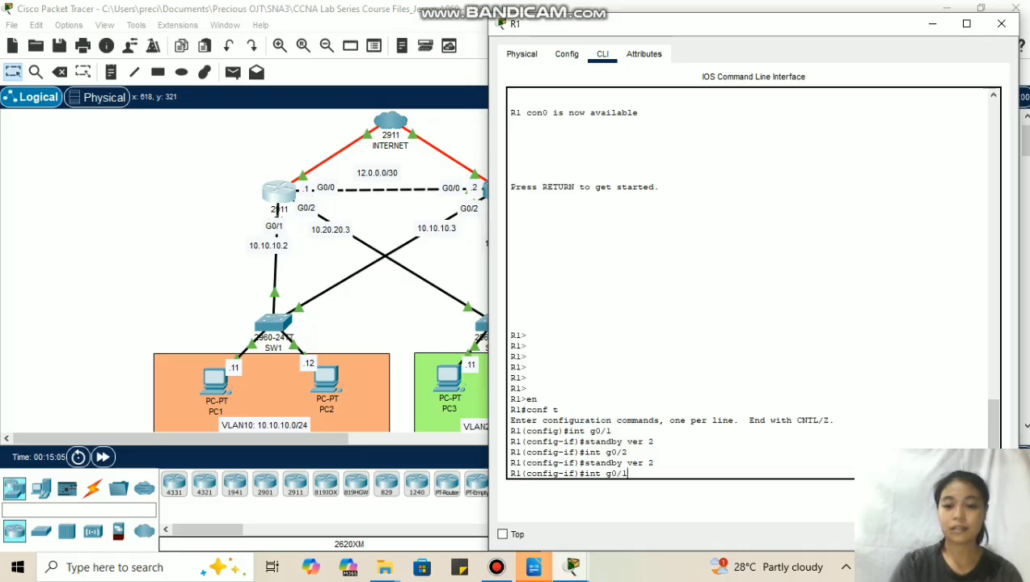
key(Return)
- Assign virtual IP 10.10.10.1 to HSRP group 10 on R1's g0/1 interface with standby 10 ip, and close R1's window
text(stna)
key(BackSpace)
key(BackSpace)
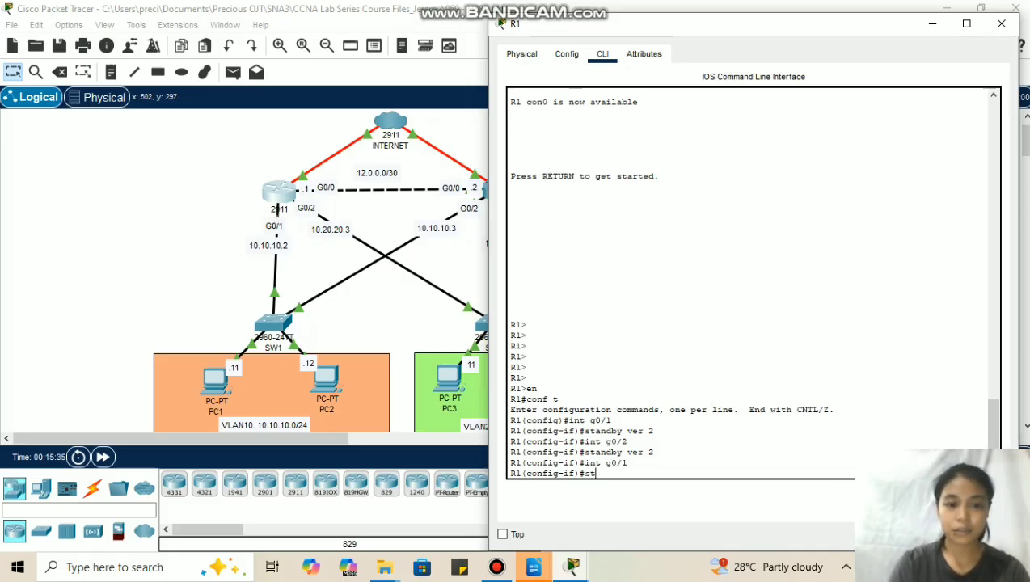
scroll(320, 270, down, 3)
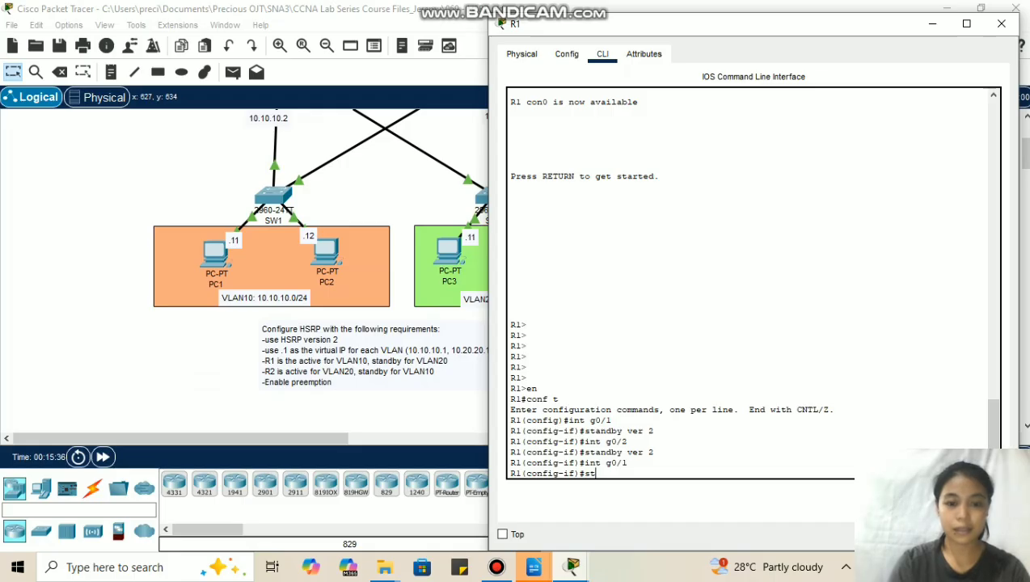
text(ans=)
key(BackSpace)
text(d)
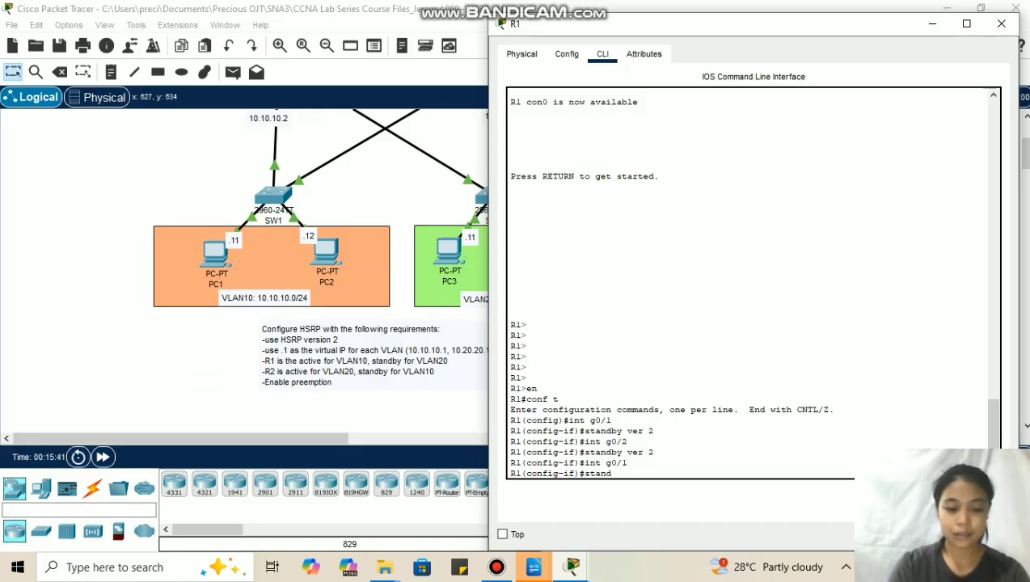
text(by 10)
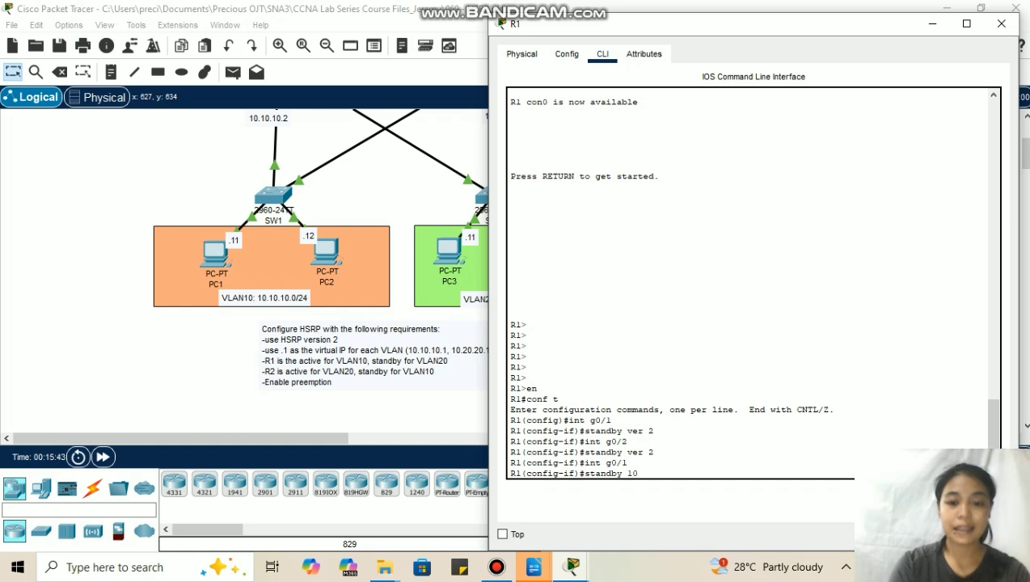
text( ip)
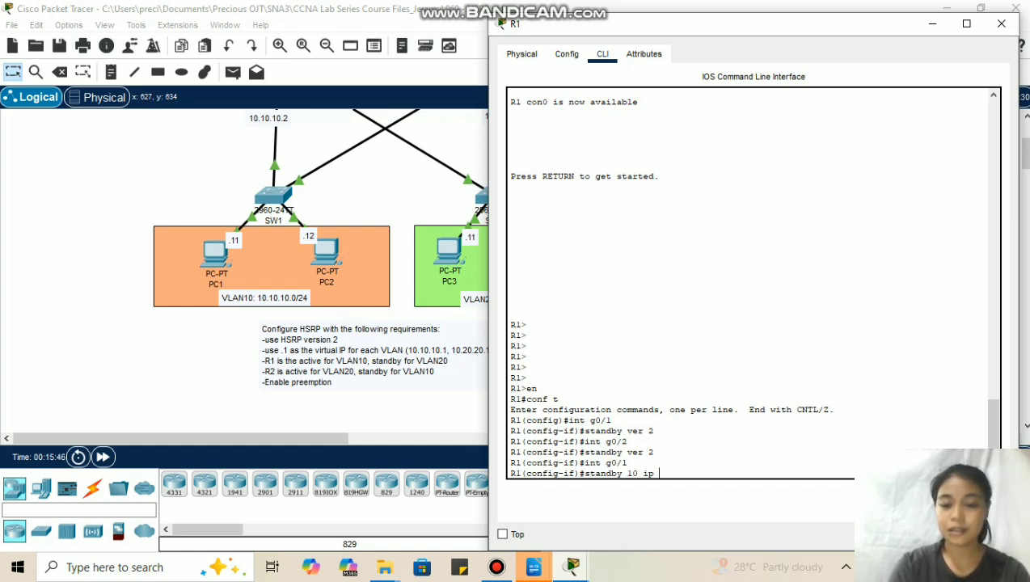
text( 10.10)
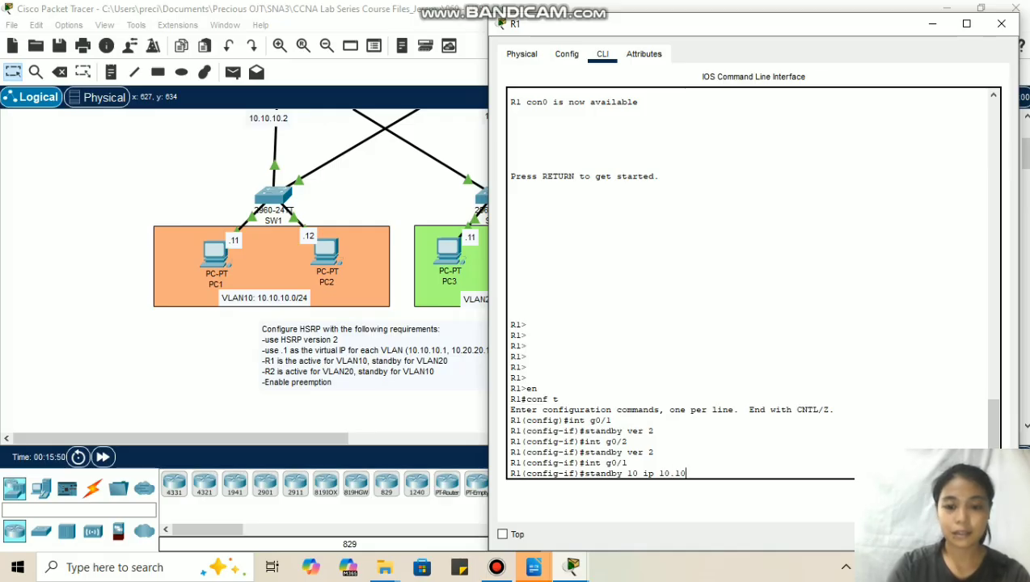
text(.10.1)
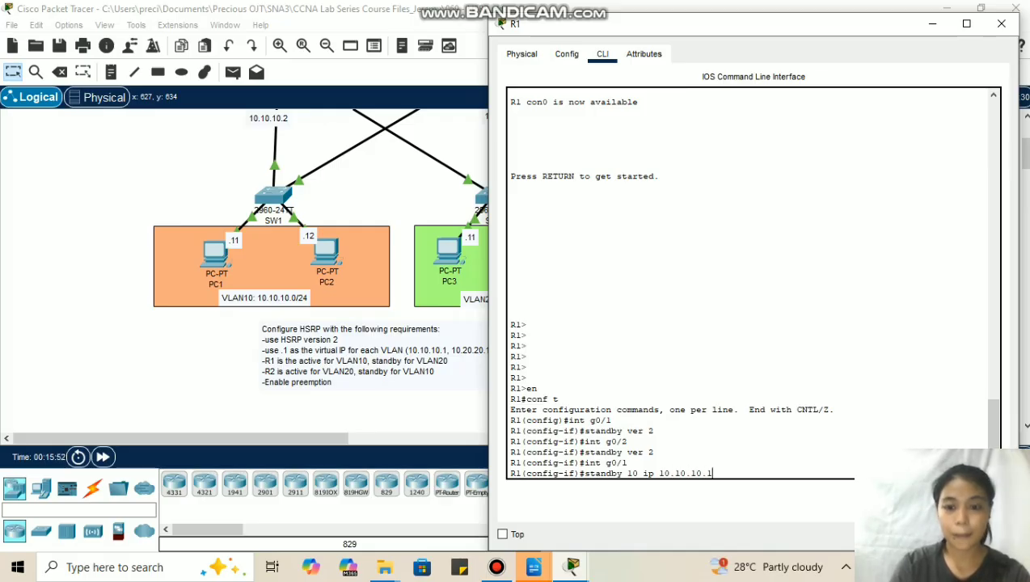
key(Return)
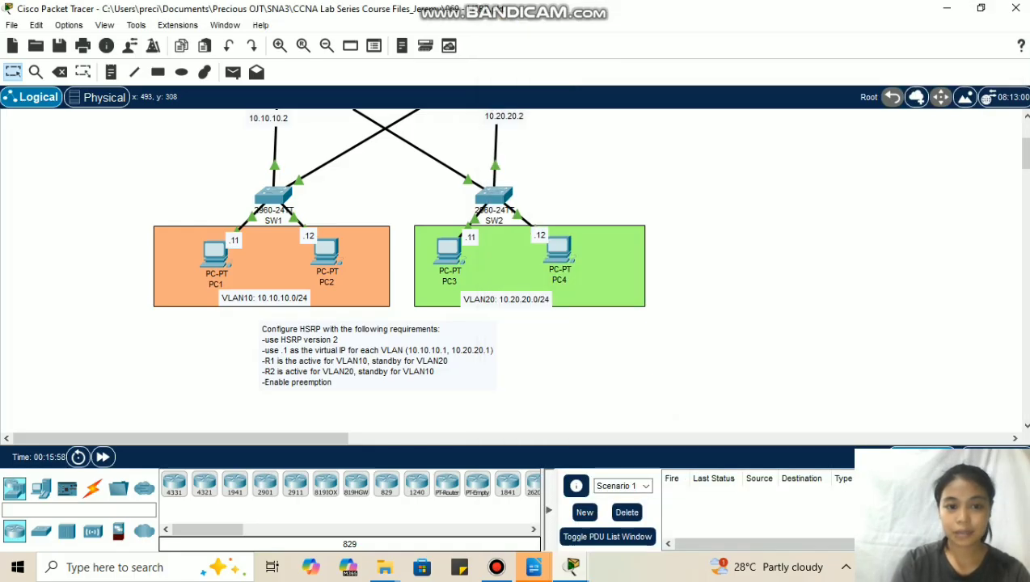
key(alt+F4)
- On R2, enter interface g0/2 and assign virtual IP 10.10.10.1 to HSRP group 10 with standby 10 ip
scroll(323, 267, up, 3)
click(499, 164)
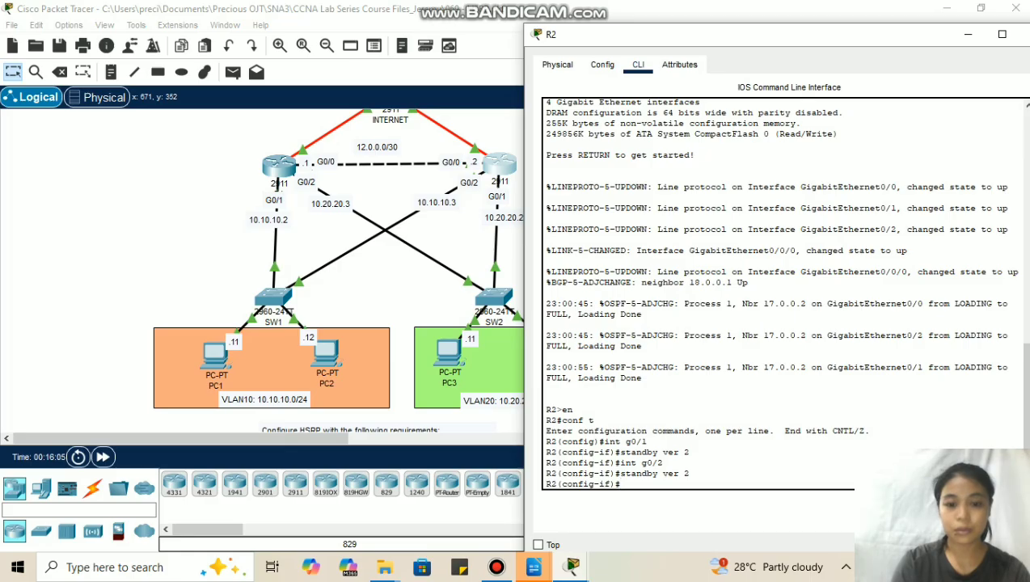
text(int)
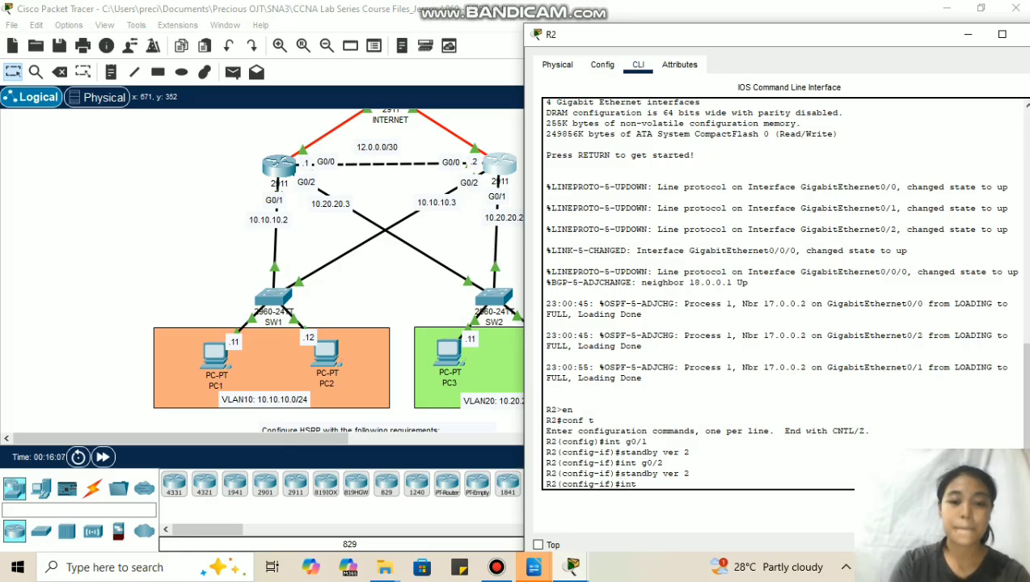
text( g0/1)
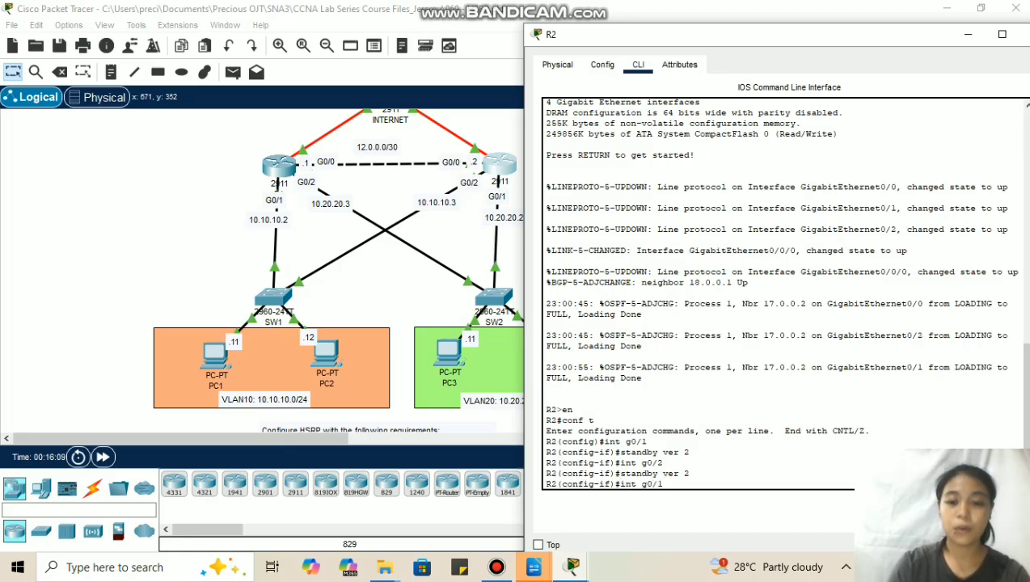
key(BackSpace)
text(2)
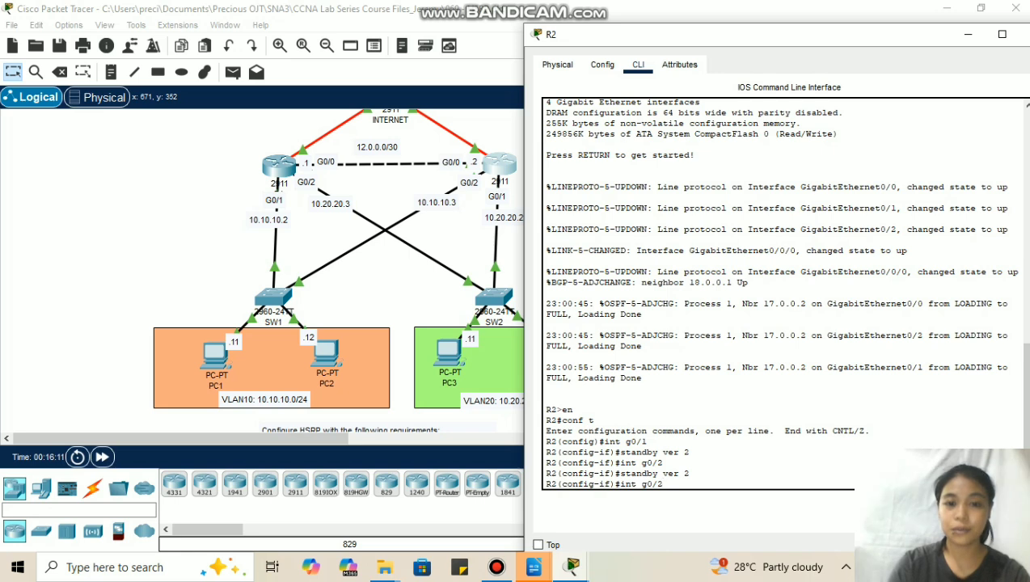
key(Return)
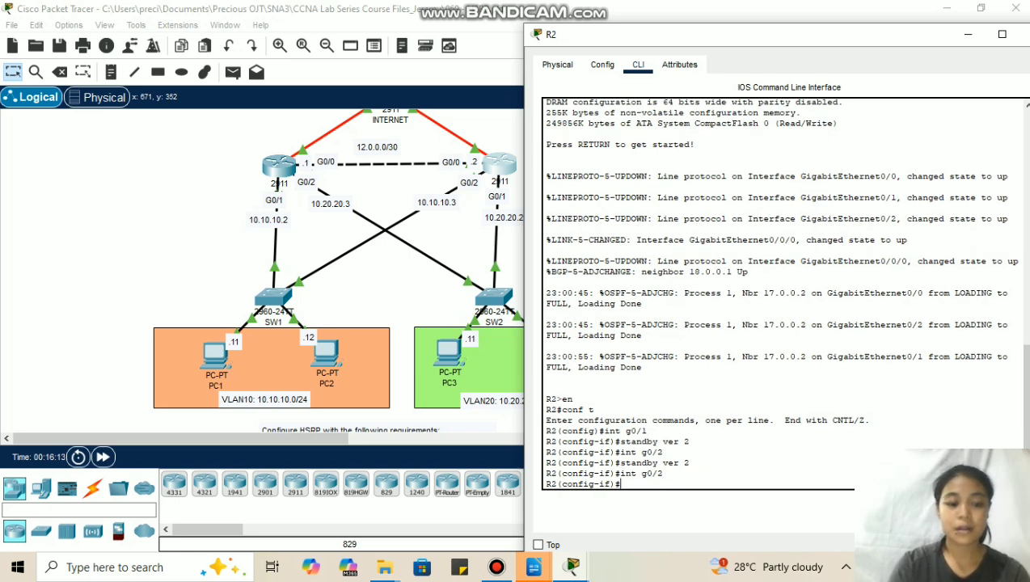
text(standby)
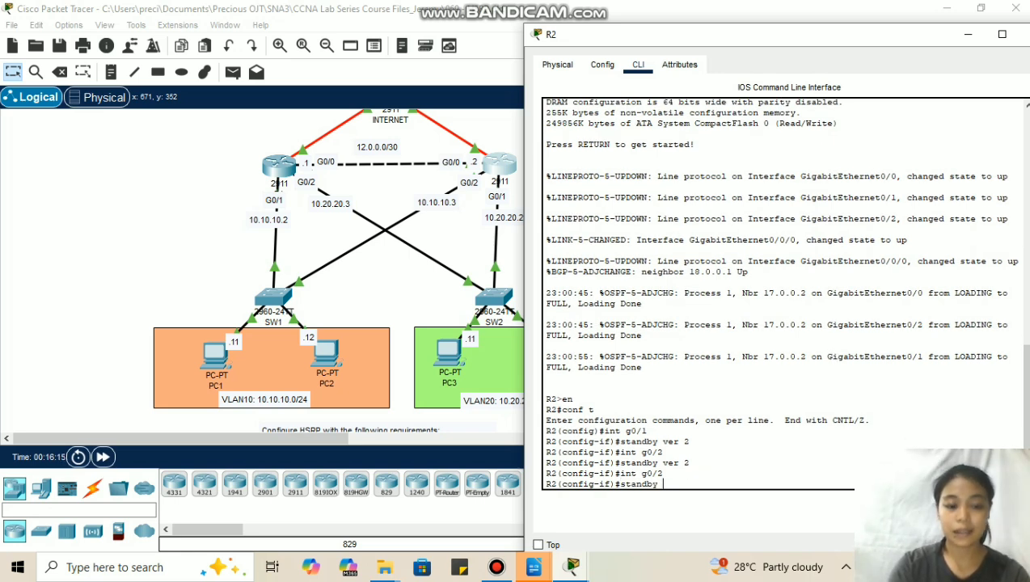
text( 10 )
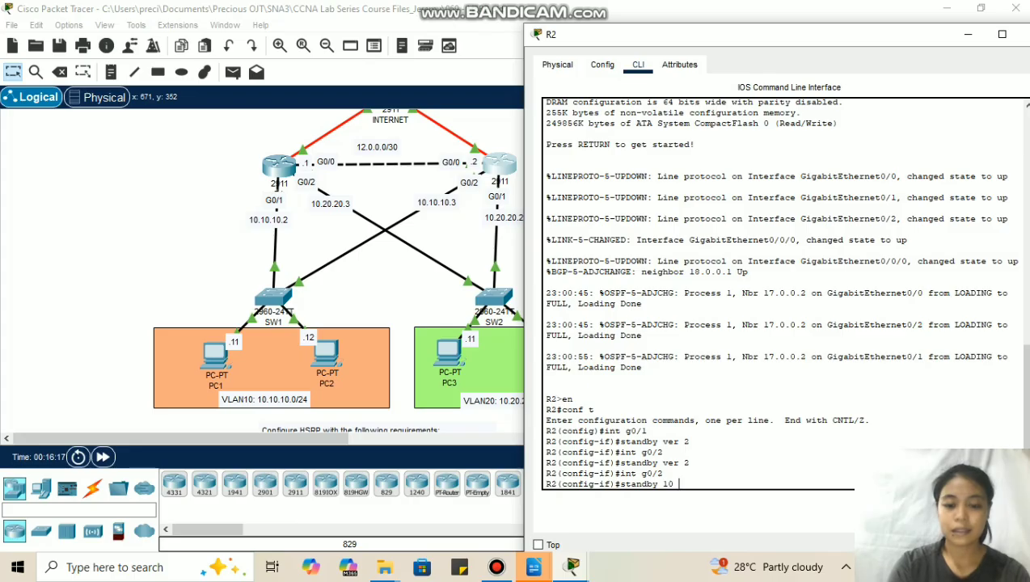
text(ip 10.10.10.1)
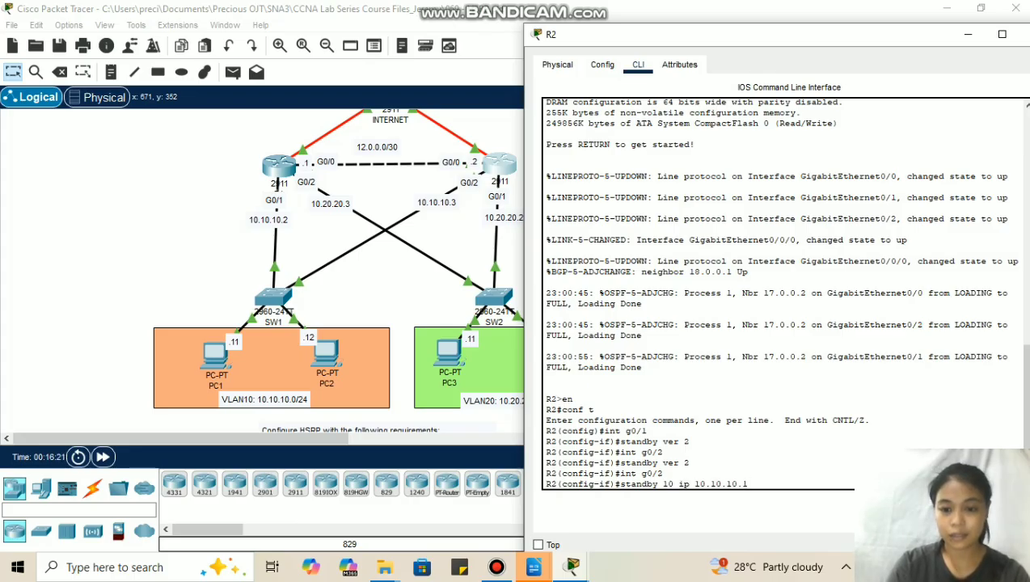
key(Return)
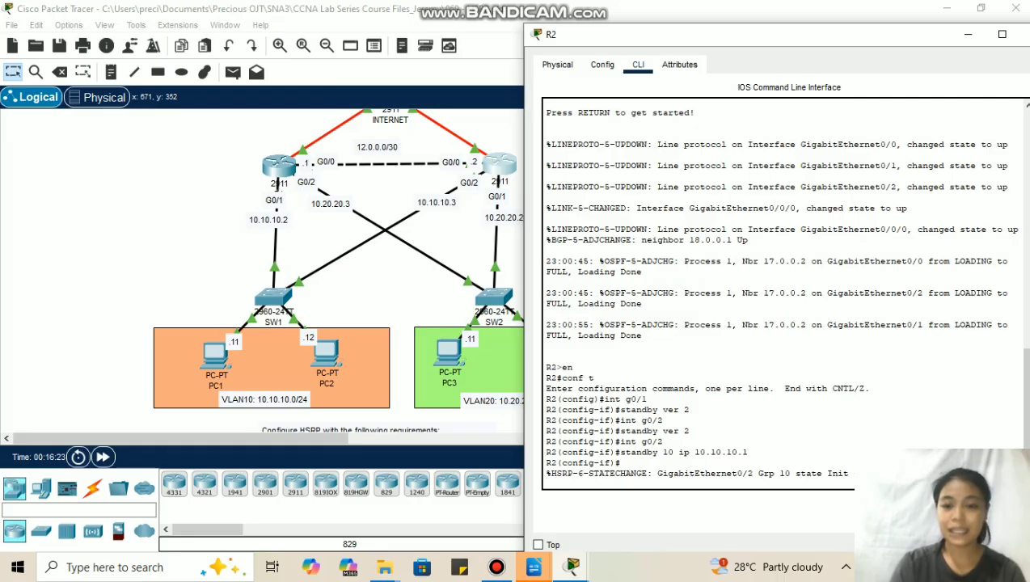
- On R1, enter interface g0/2 and assign virtual IP 10.20.20.1 to HSRP group 20 with standby 20 ip
scroll(324, 275, down, 3)
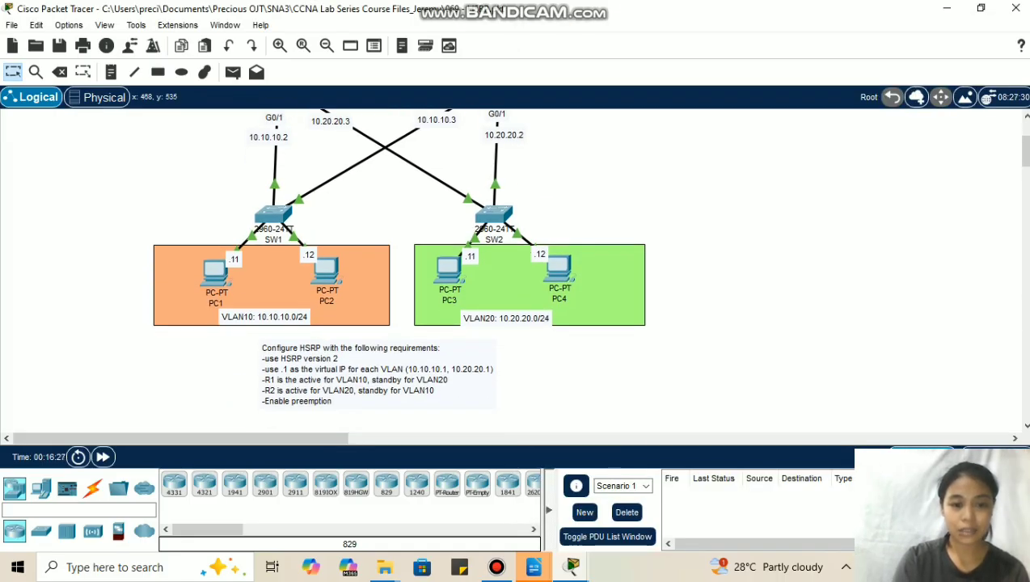
scroll(517, 275, up, 1)
scroll(400, 270, up, 5)
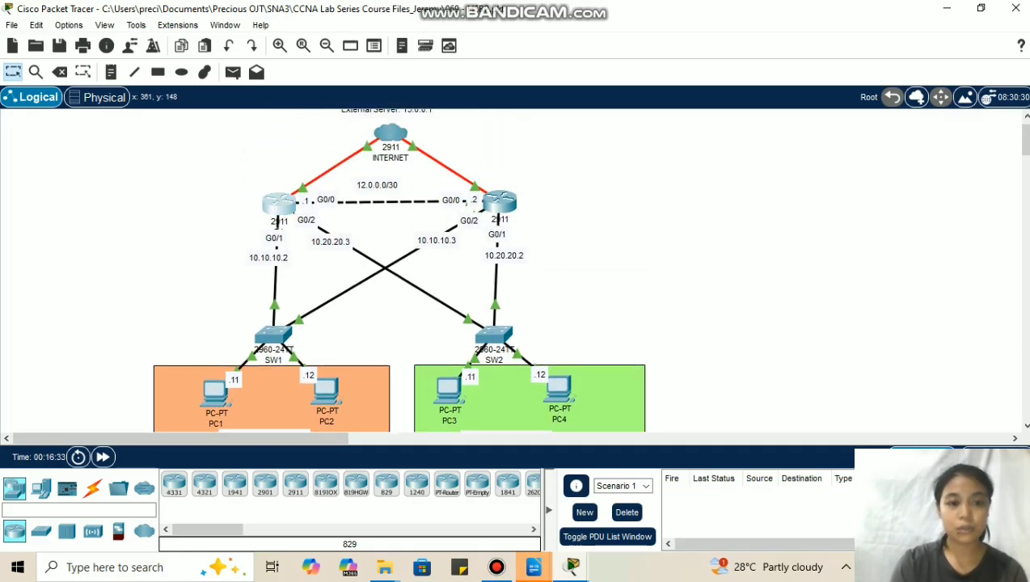
click(279, 204)
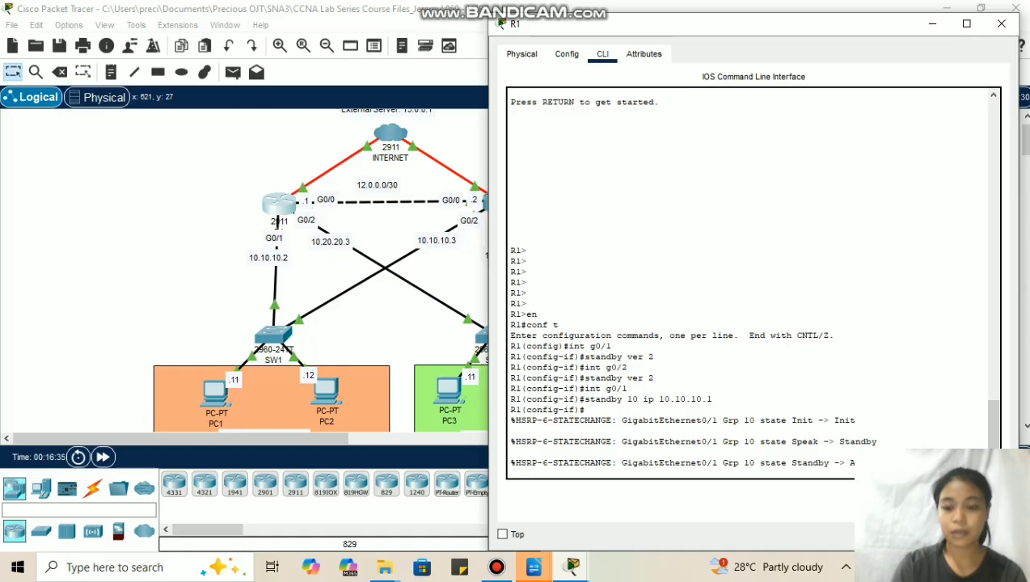
key(Return)
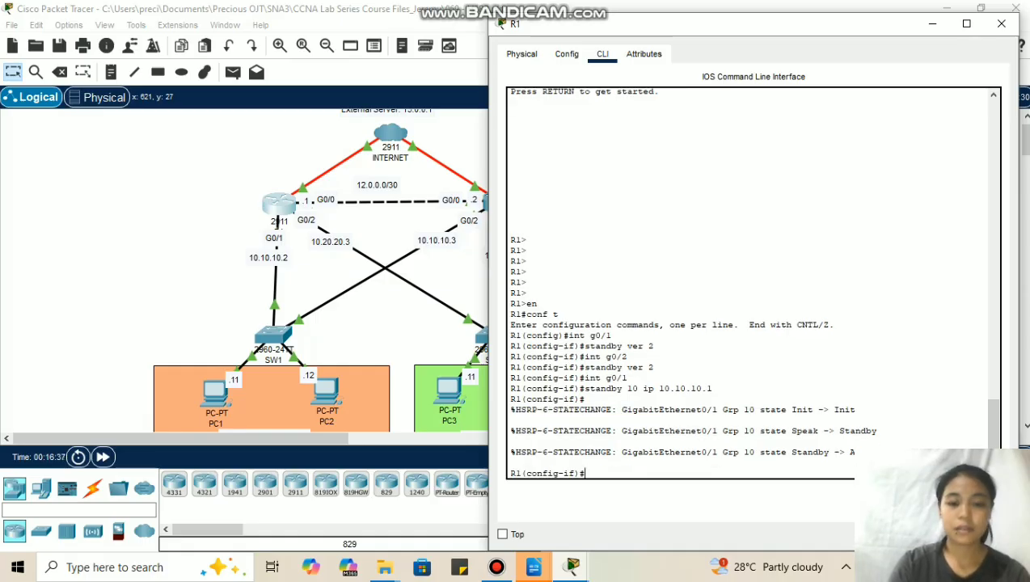
text(int g0/2)
key(Return)
text(s)
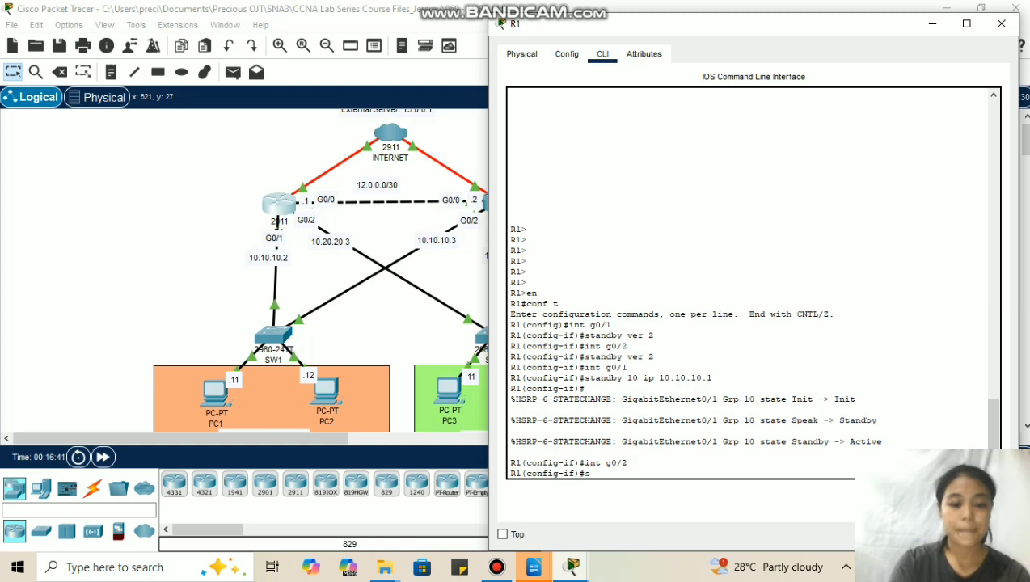
text(tan)
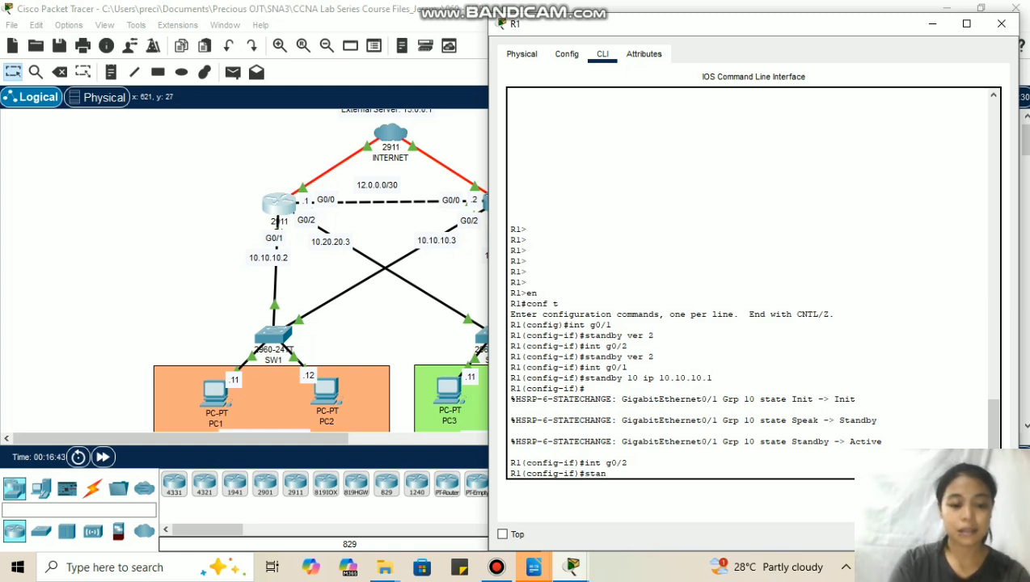
text(dby 20 )
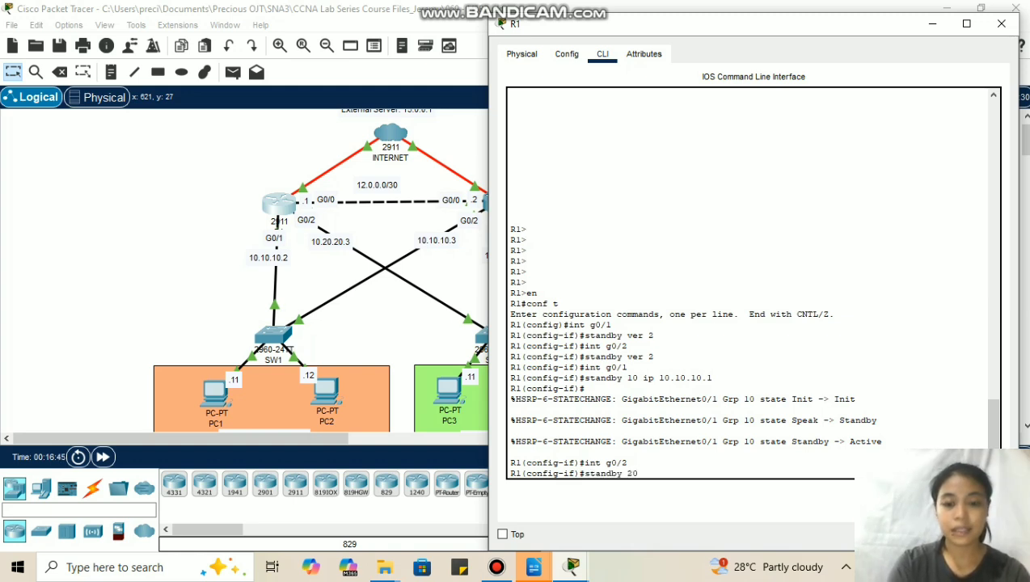
text(ip 10.20.20.1)
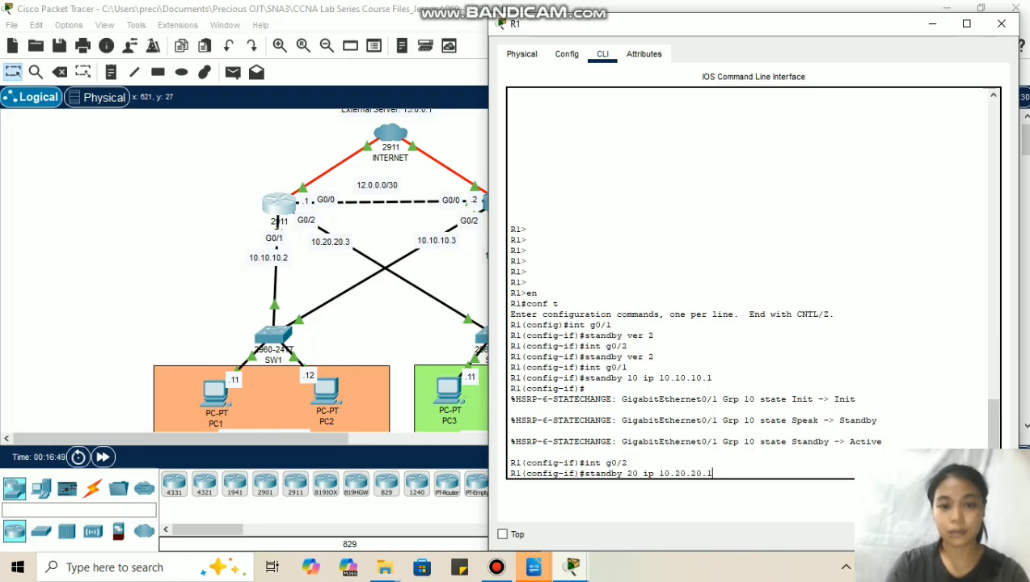
key(Return)
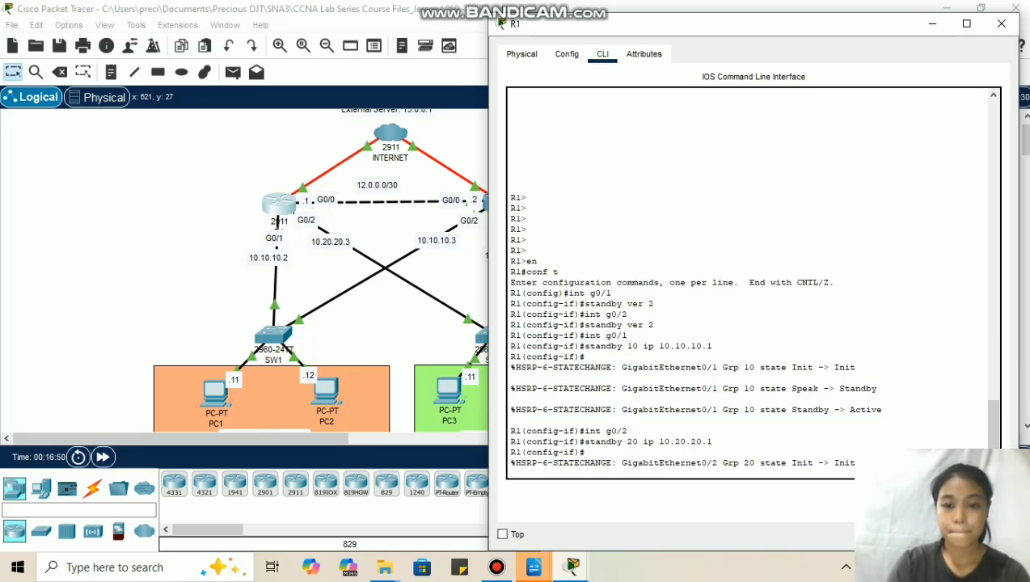
key(alt+Tab)
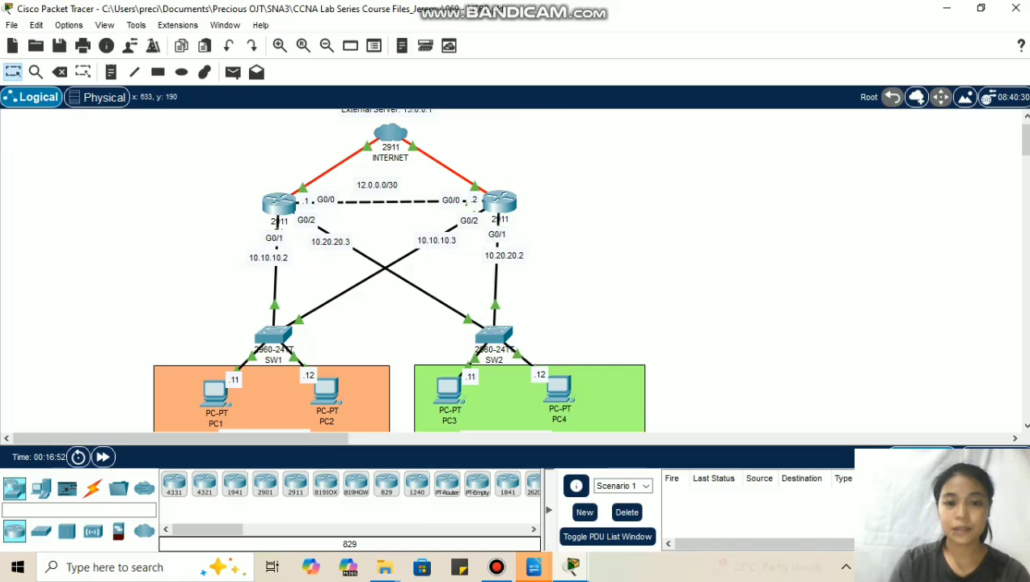
- On R2, enter interface g0/1, assign virtual IP 10.20.20.1 to HSRP group 20, and return to the requirements note in the topology
click(499, 204)
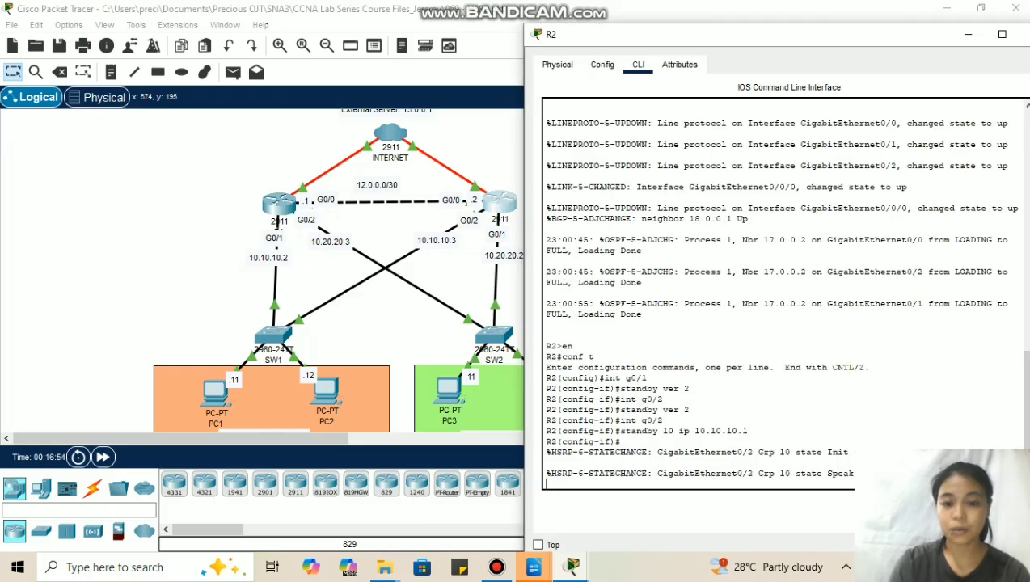
key(Return)
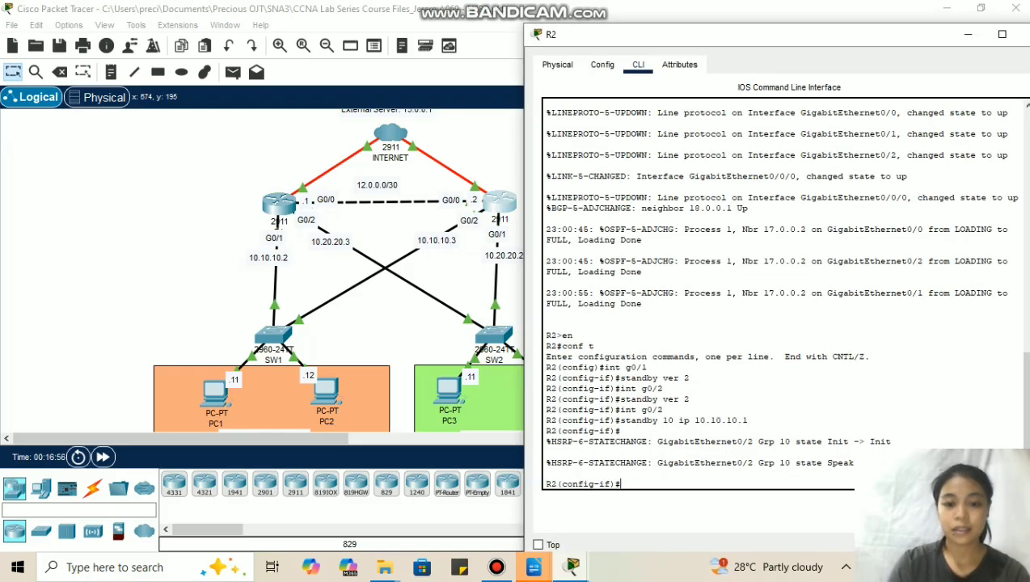
text(int g0/1)
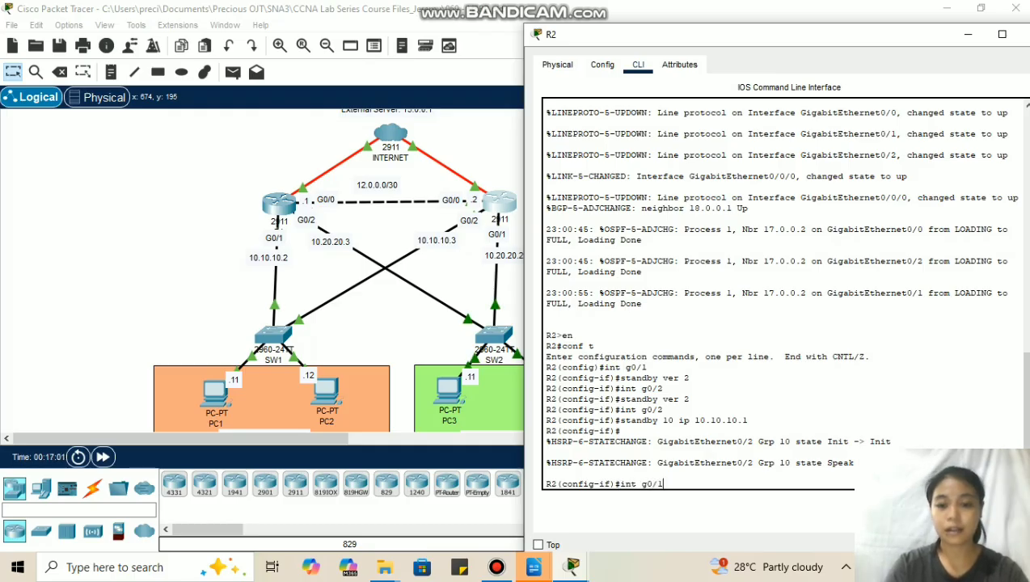
key(Return)
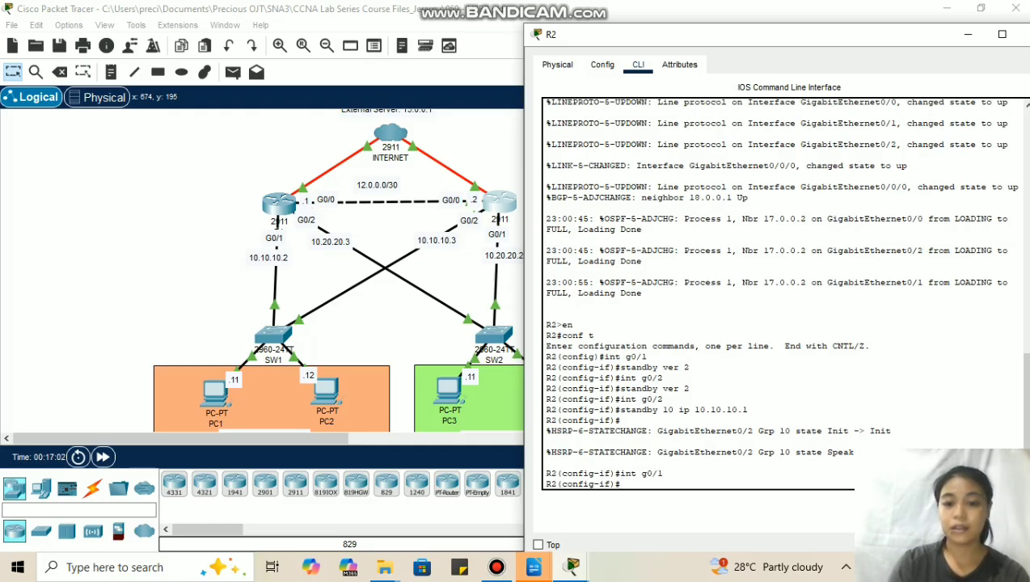
text(standby)
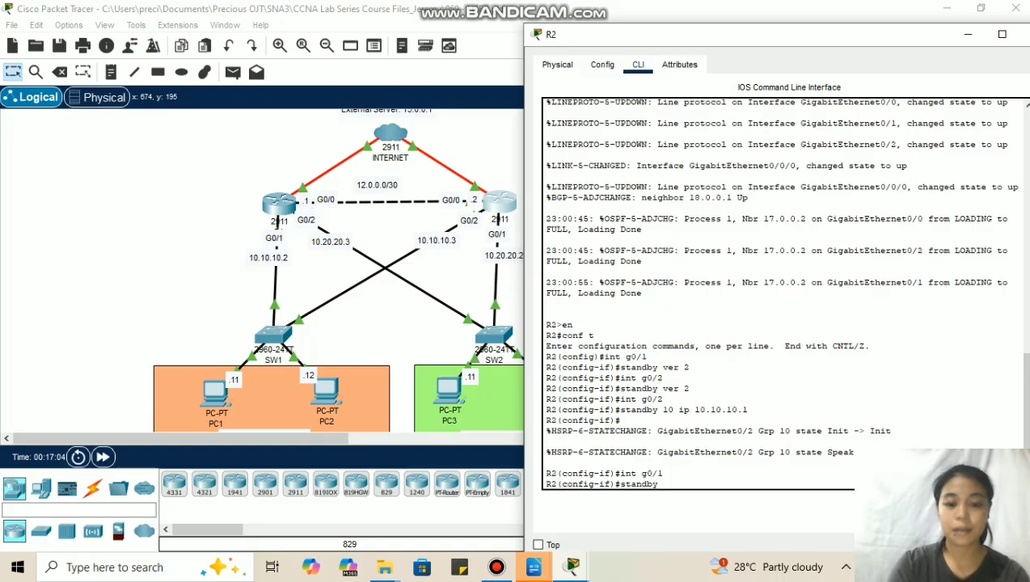
text( 20 ip 10.20.20.)
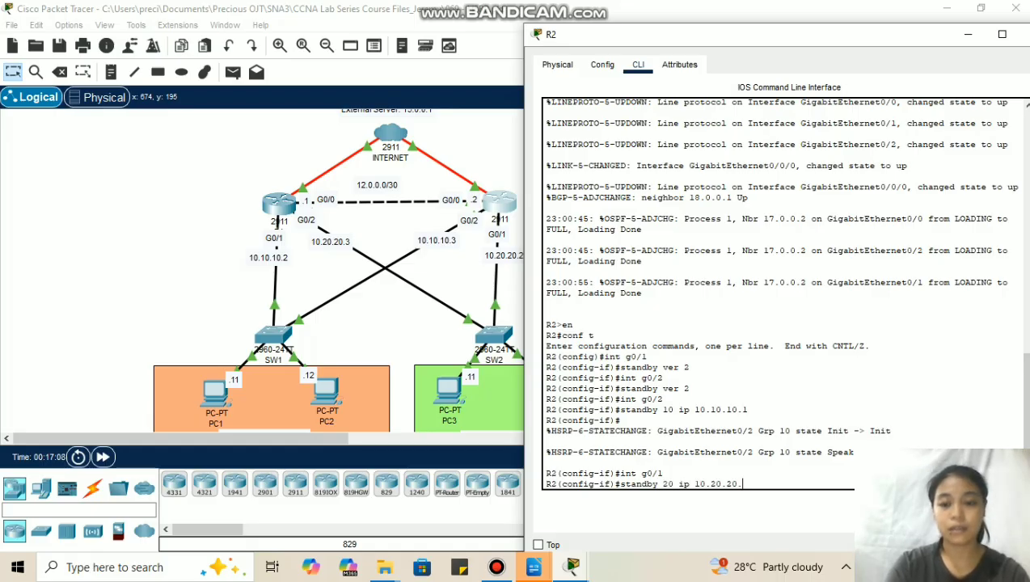
text(1)
key(Return)
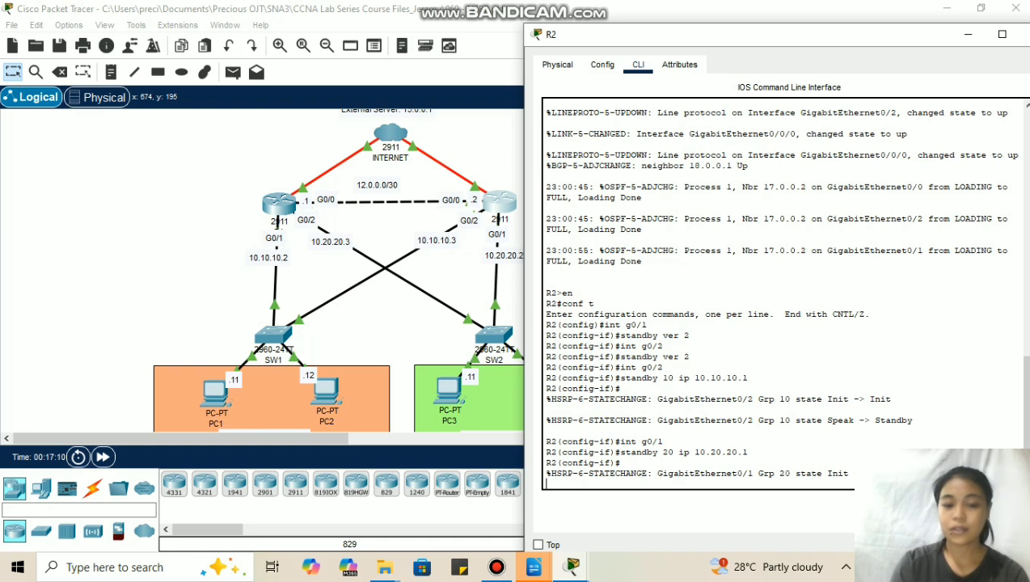
key(alt+F4)
scroll(518, 267, down, 3)
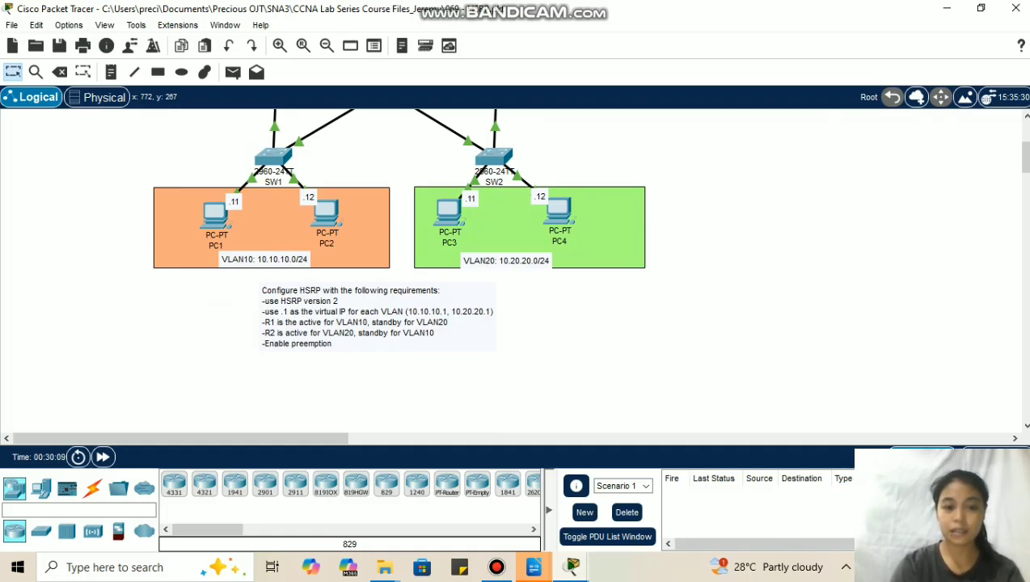
- Display R1's HSRP status with sh standby and check the group, version and virtual IP lines for both interfaces
click(572, 566)
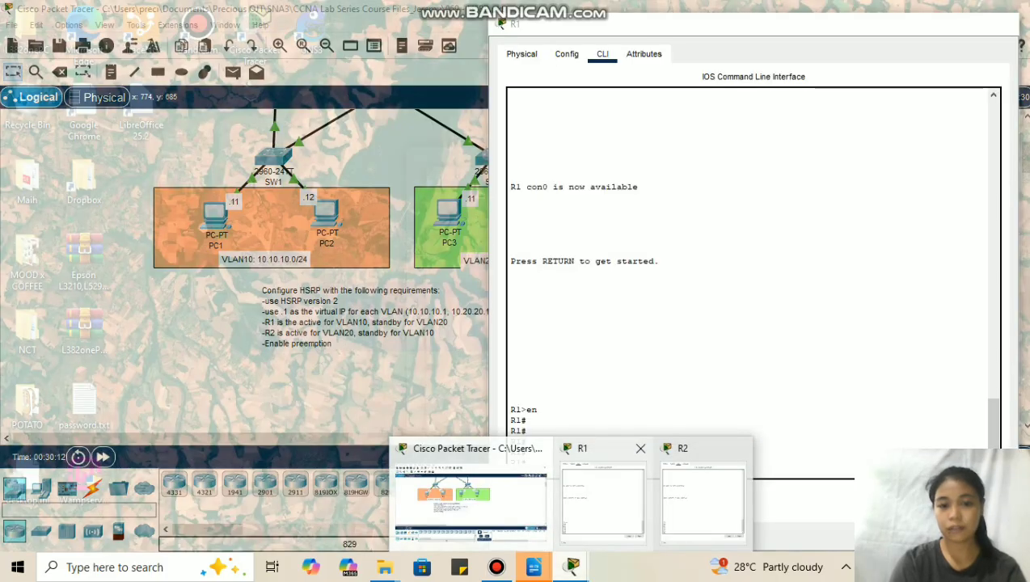
click(603, 493)
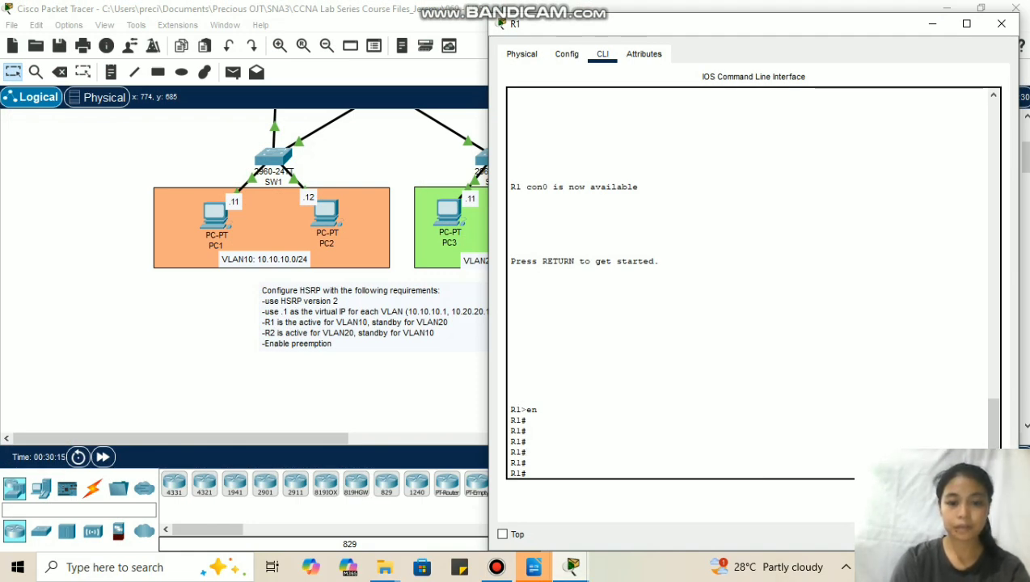
text(sh standby)
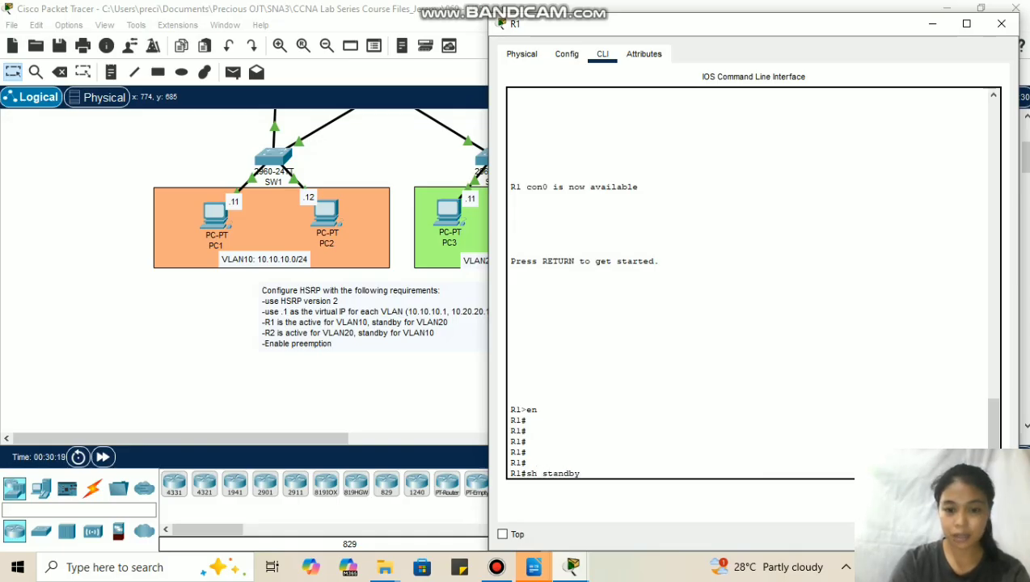
key(Return)
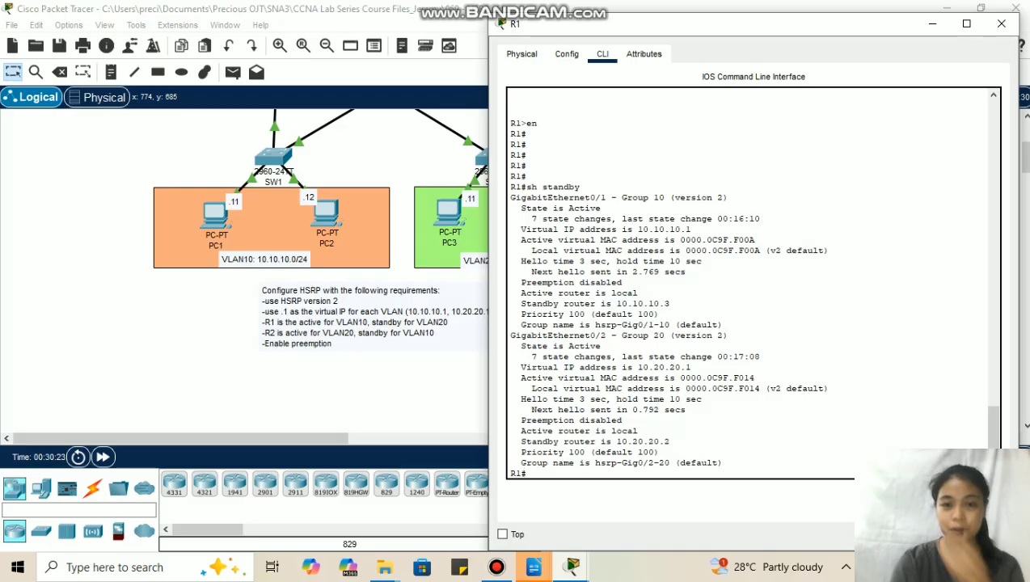
drag(728, 197, 520, 198)
drag(690, 230, 521, 229)
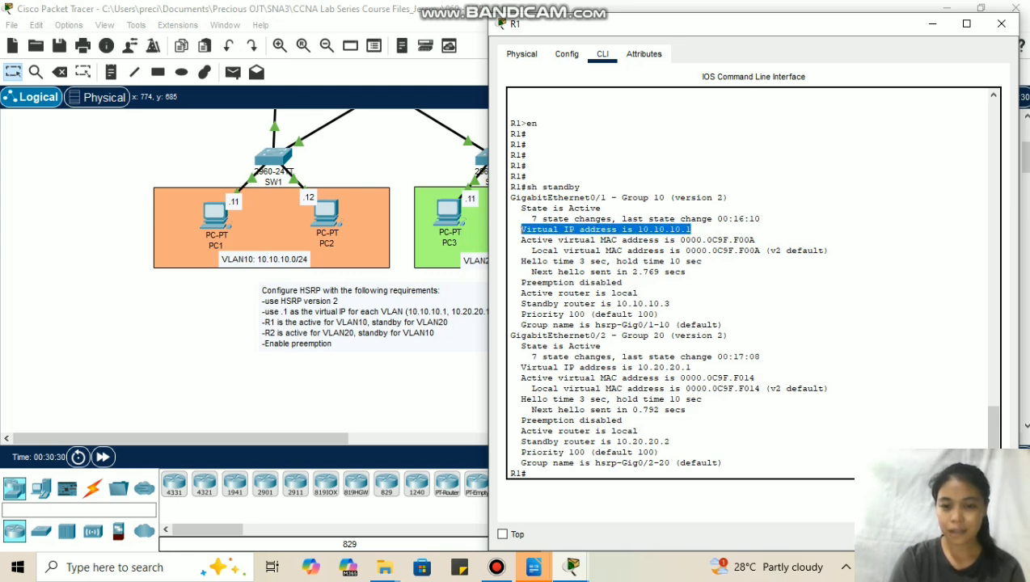
drag(728, 334, 516, 334)
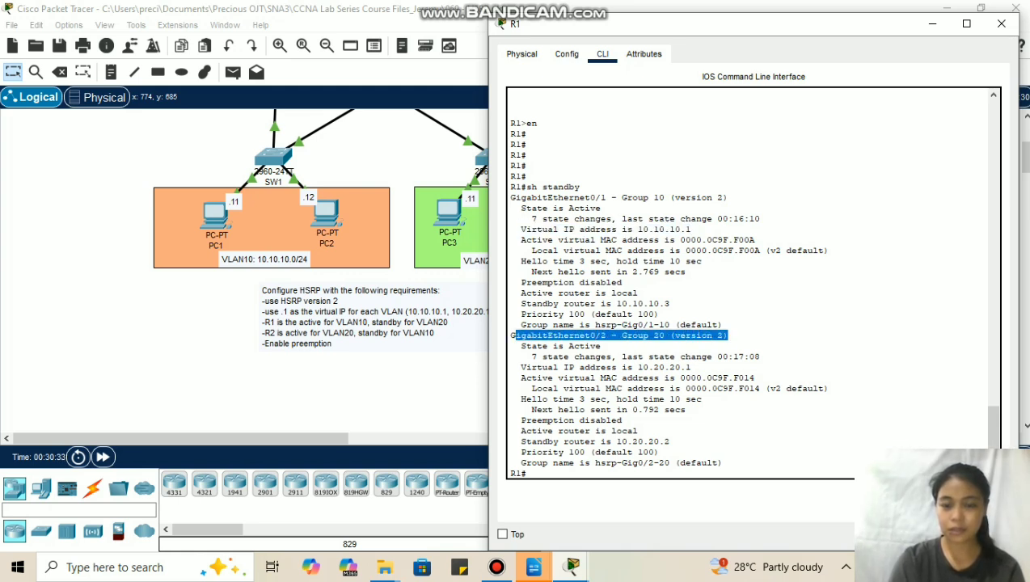
click(513, 335)
drag(691, 367, 515, 367)
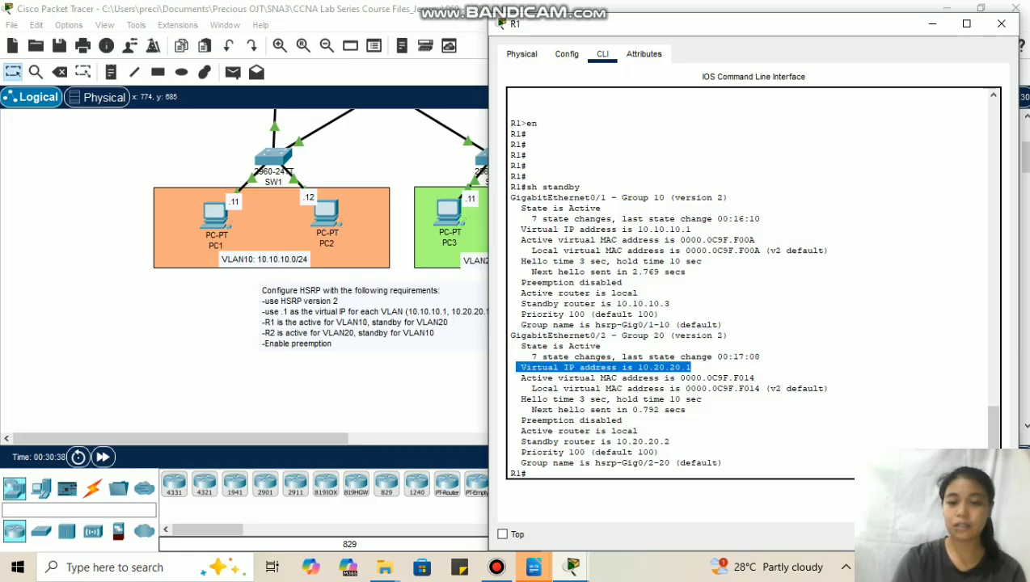
- On R2, enter privileged EXEC mode and display the full HSRP status with sh standby
click(444, 398)
scroll(443, 398, up, 2)
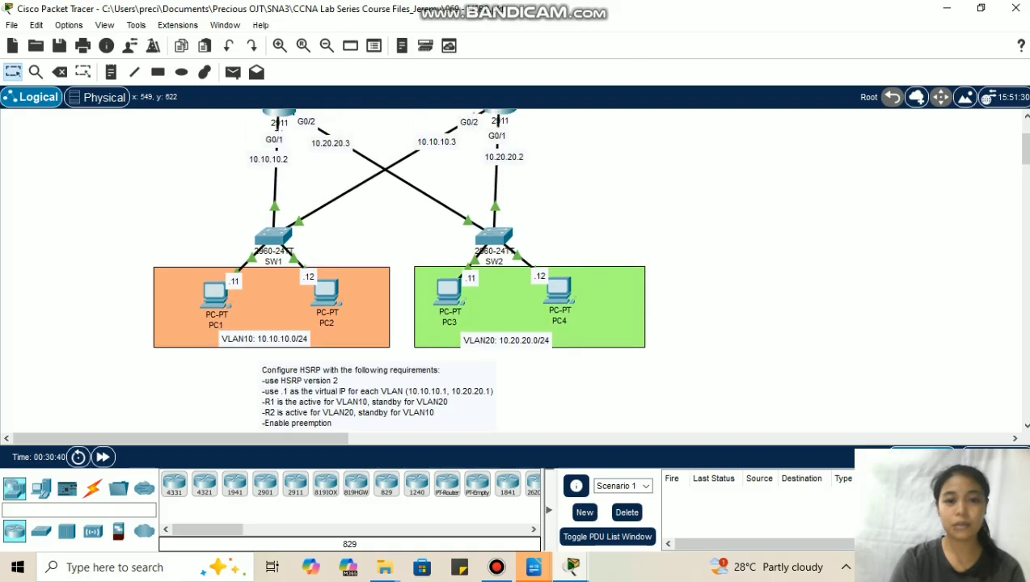
scroll(444, 398, up, 2)
click(499, 166)
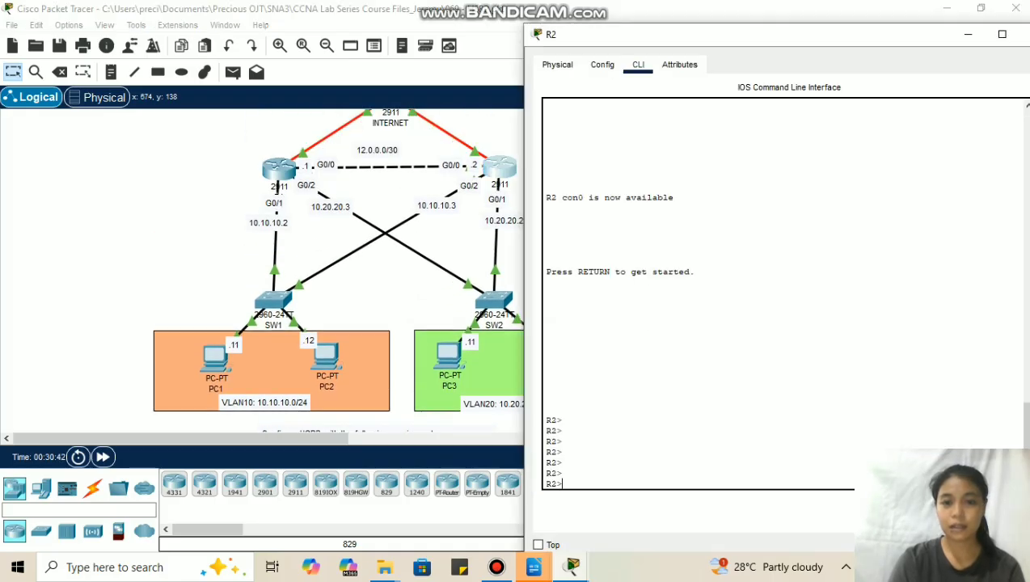
text(en)
key(Return)
text(sh stabd)
key(BackSpace)
key(BackSpace)
text(ndby)
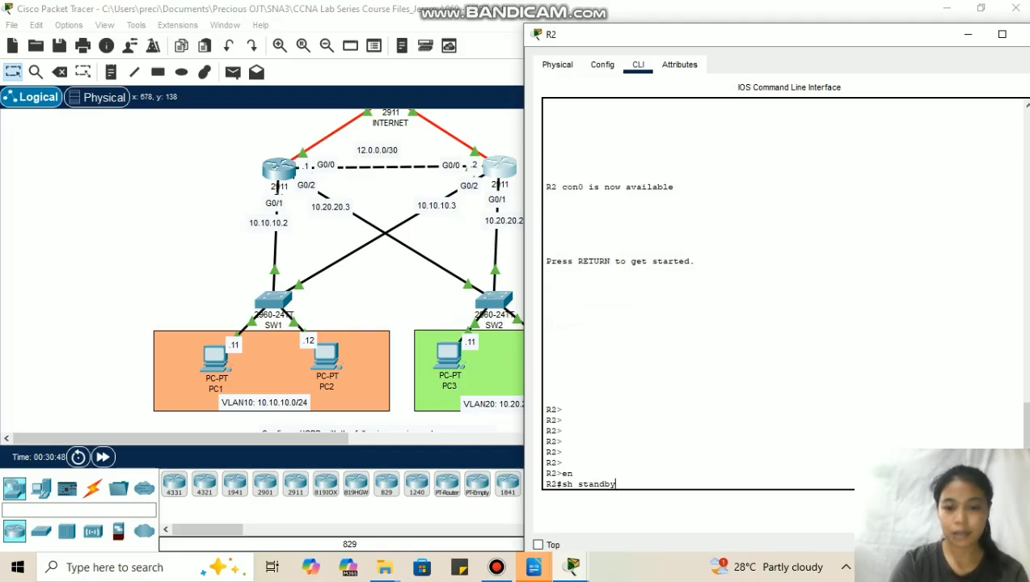
key(Return)
key(space)
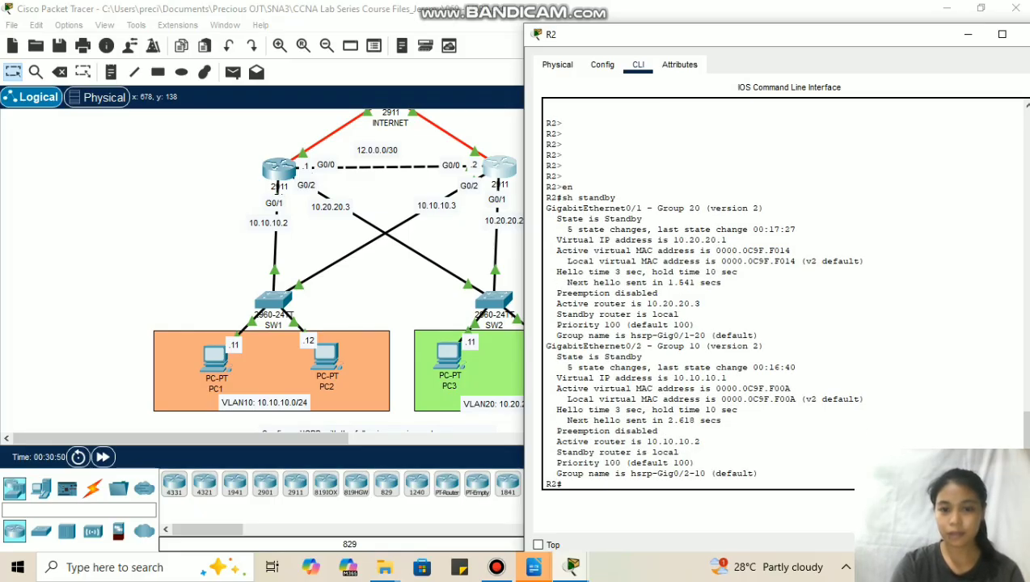
- Check the HSRP group, version and virtual IP lines for GigabitEthernet0/1 and GigabitEthernet0/2 in R2's output
drag(763, 208, 557, 208)
key(Num_Lock)
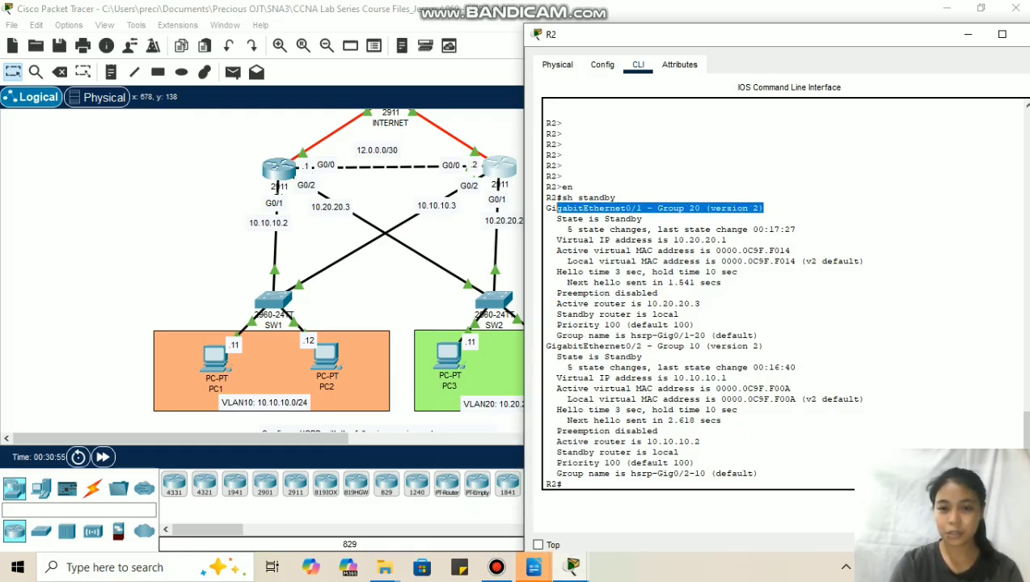
drag(727, 240, 557, 240)
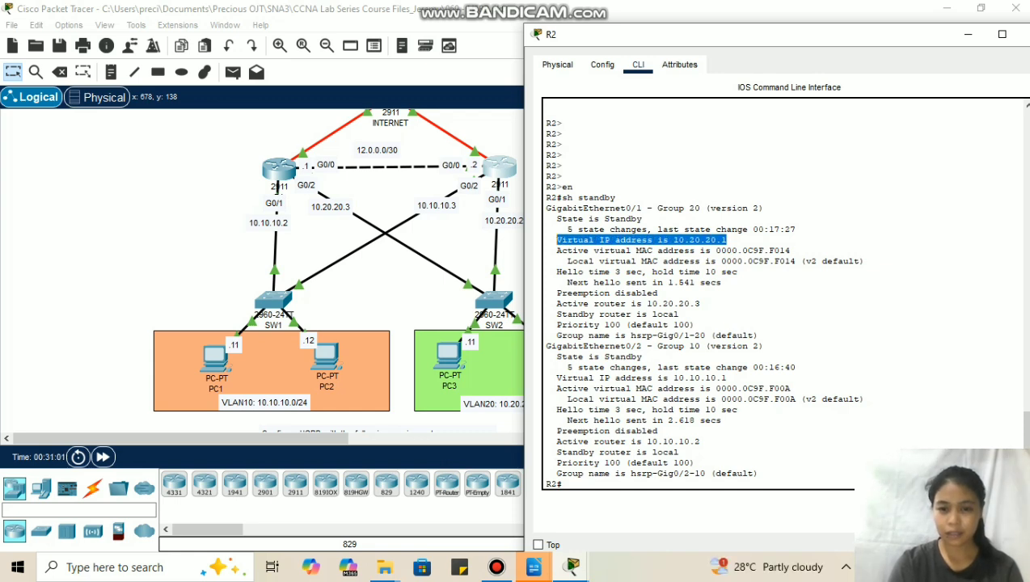
click(643, 357)
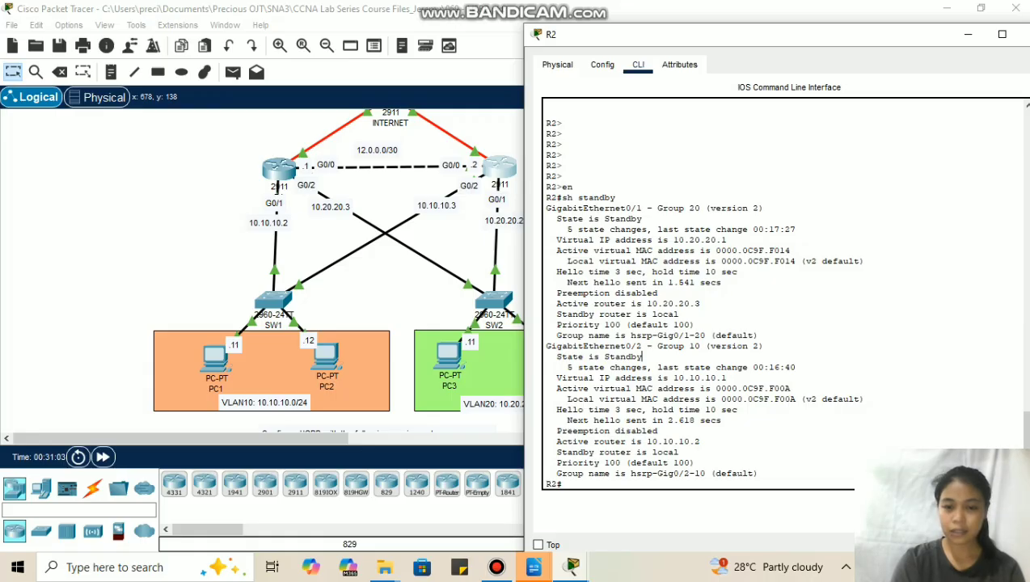
drag(763, 346, 562, 346)
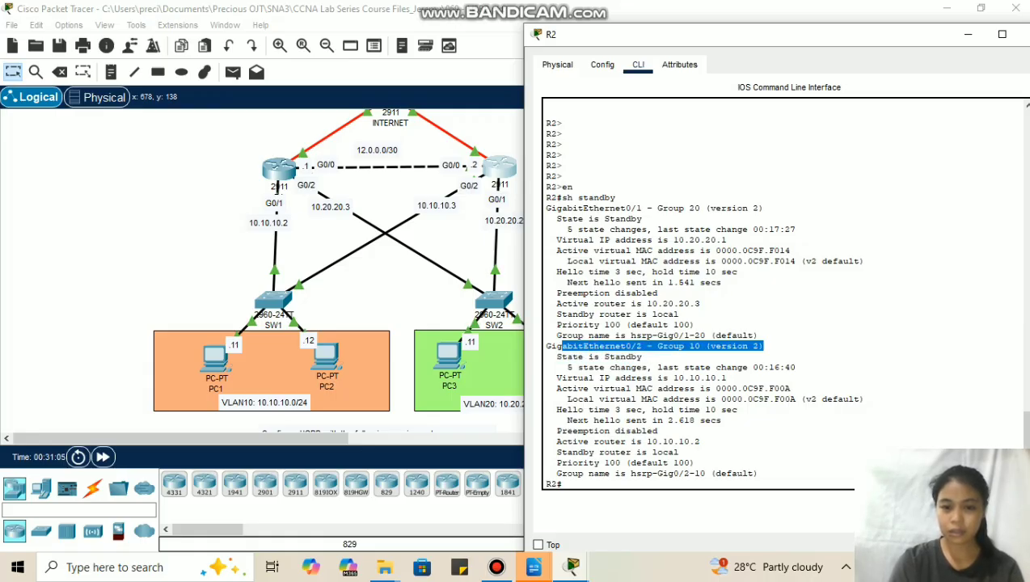
drag(726, 377, 561, 377)
click(566, 379)
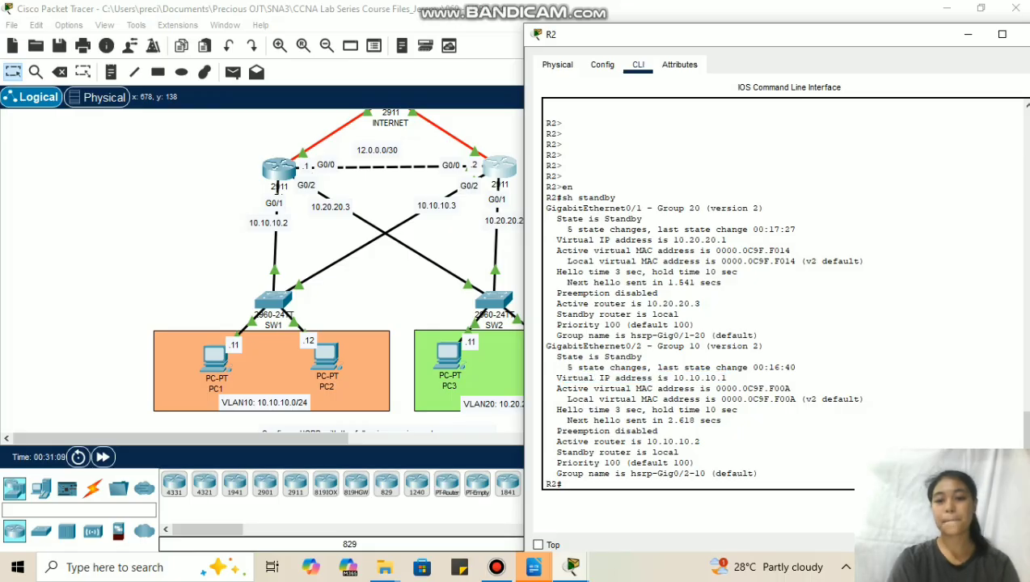
- Check the active-router requirements, return to R1, and enter configuration mode for interface g0/1
scroll(340, 266, down, 4)
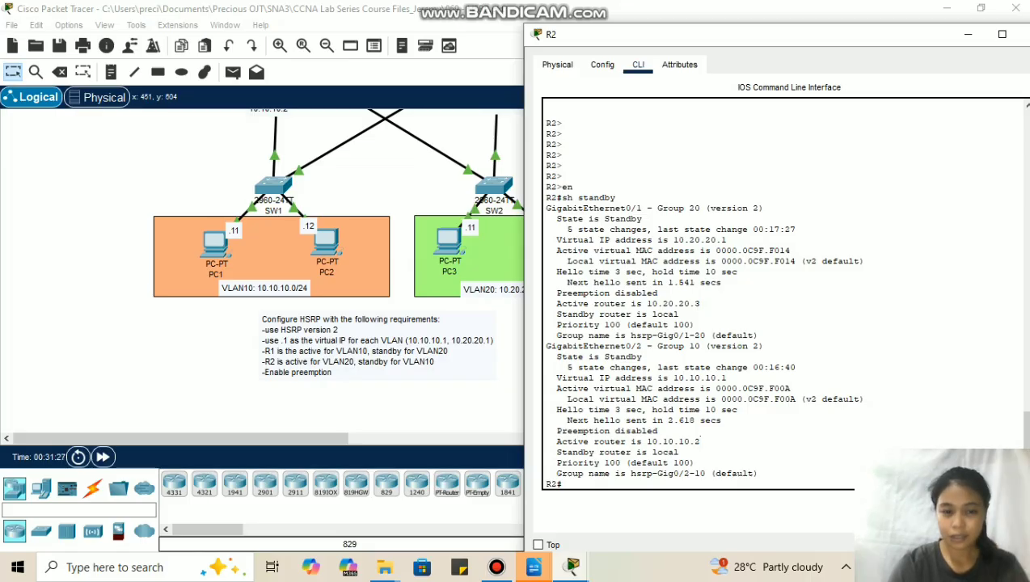
click(259, 254)
scroll(259, 254, up, 3)
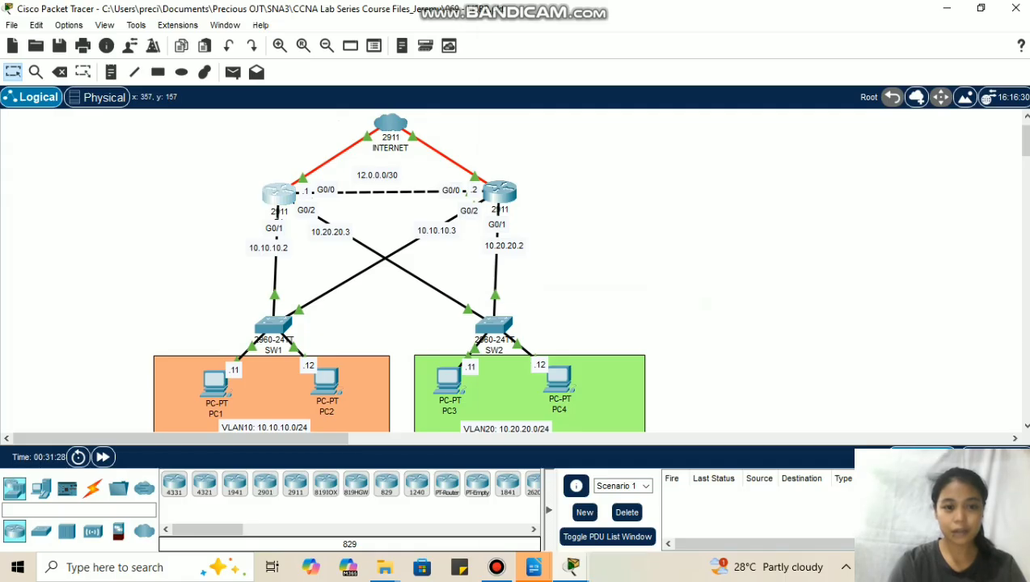
click(279, 192)
click(689, 368)
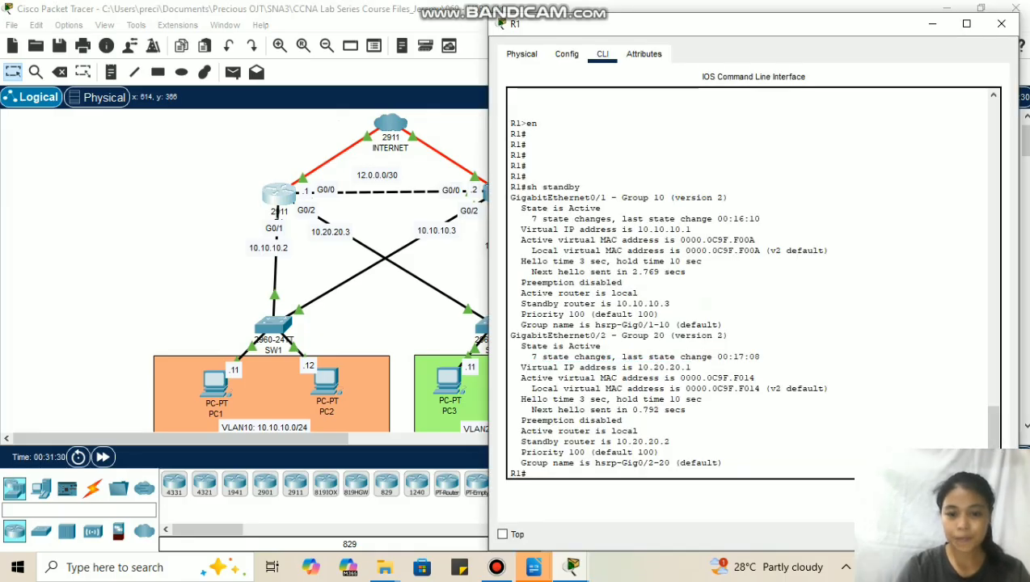
text(conf t)
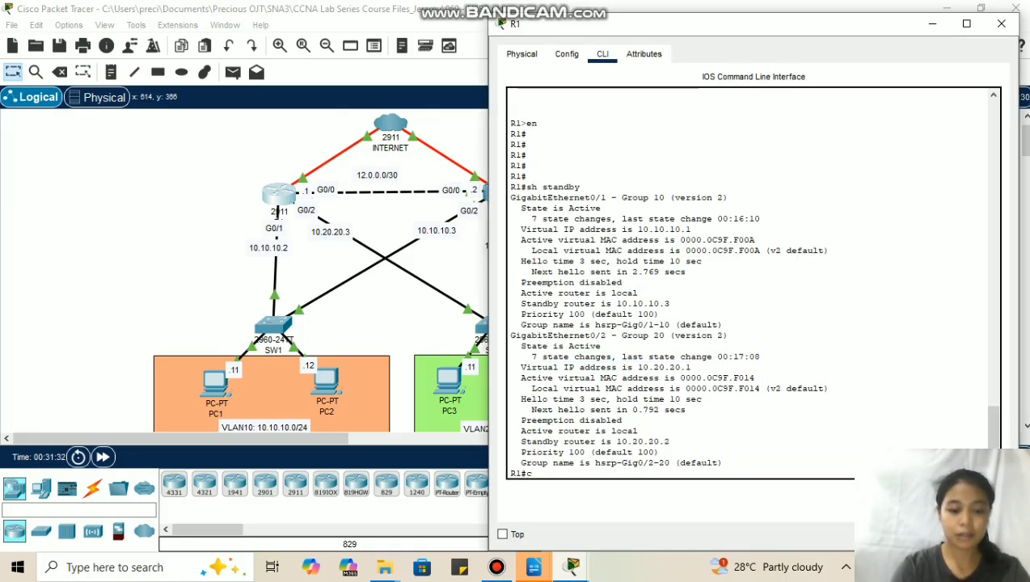
key(Return)
text(int g0)
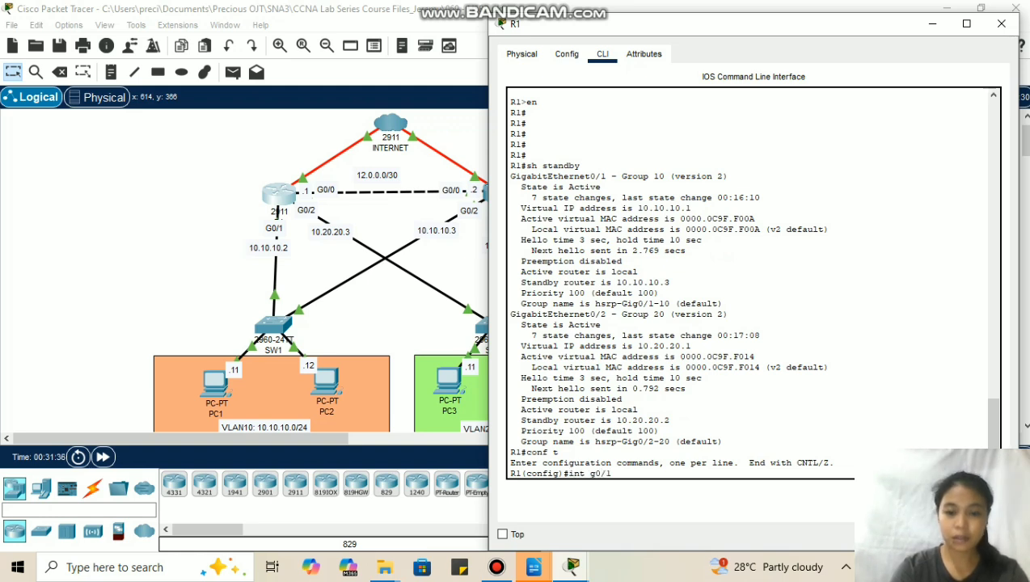
text(/1)
key(Return)
- Set the priority of HSRP group 10 on R1's g0/1 to 110 with standby 10 priority
text(standby priorit)
key(BackSpace)
key(BackSpace)
key(BackSpace)
key(BackSpace)
key(BackSpace)
key(BackSpace)
key(BackSpace)
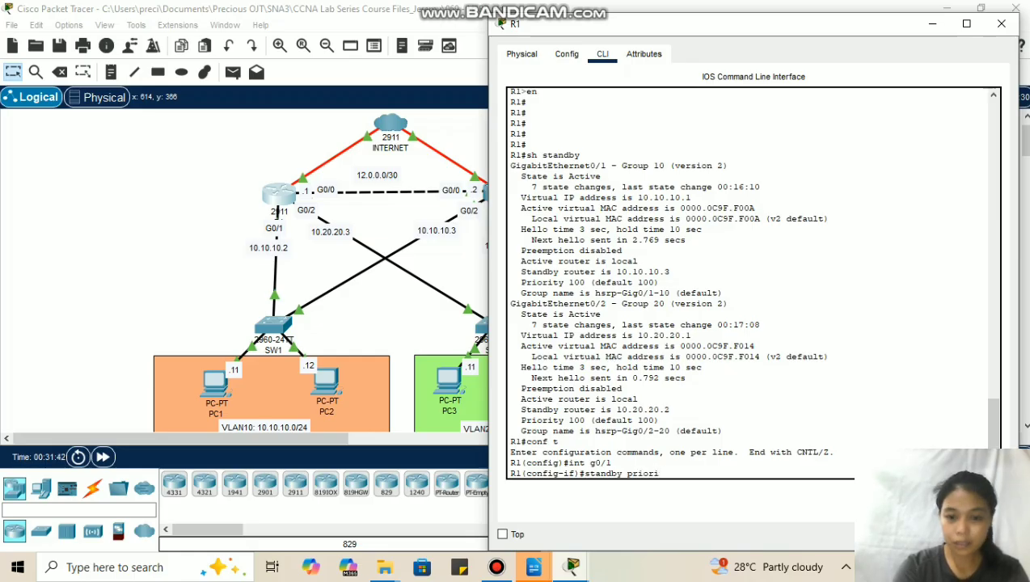
text(10 prio)
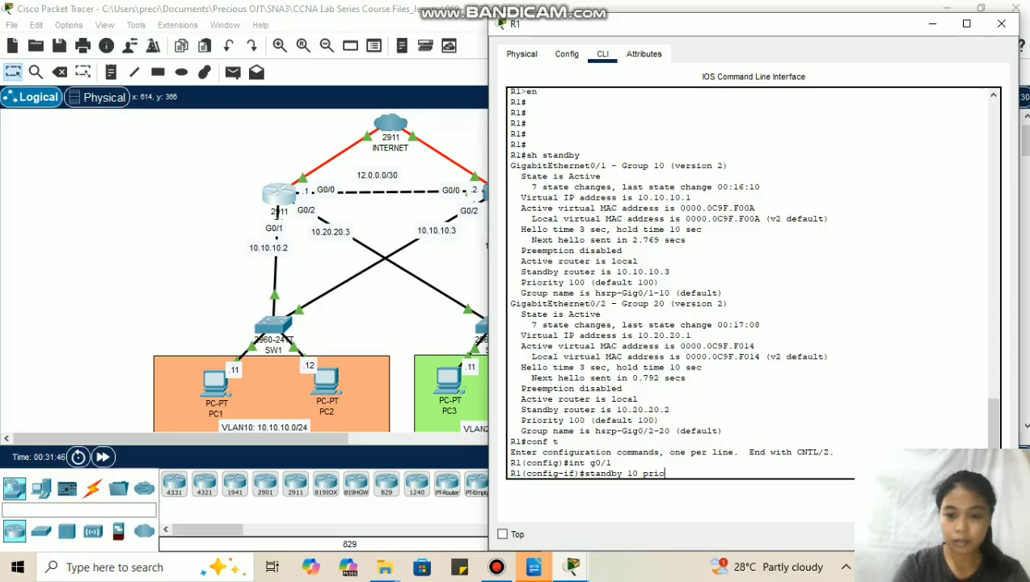
text(rity)
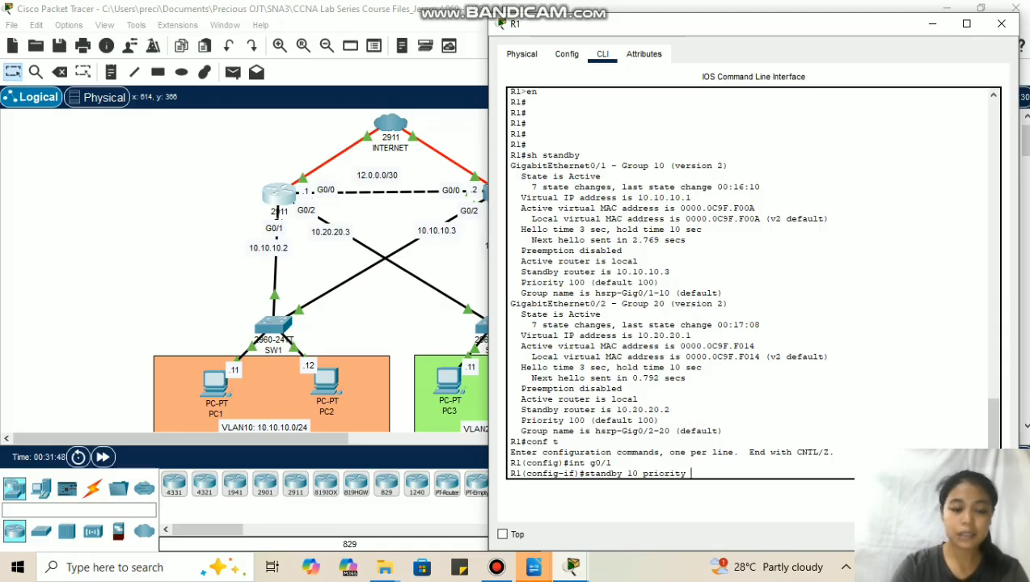
text( 110)
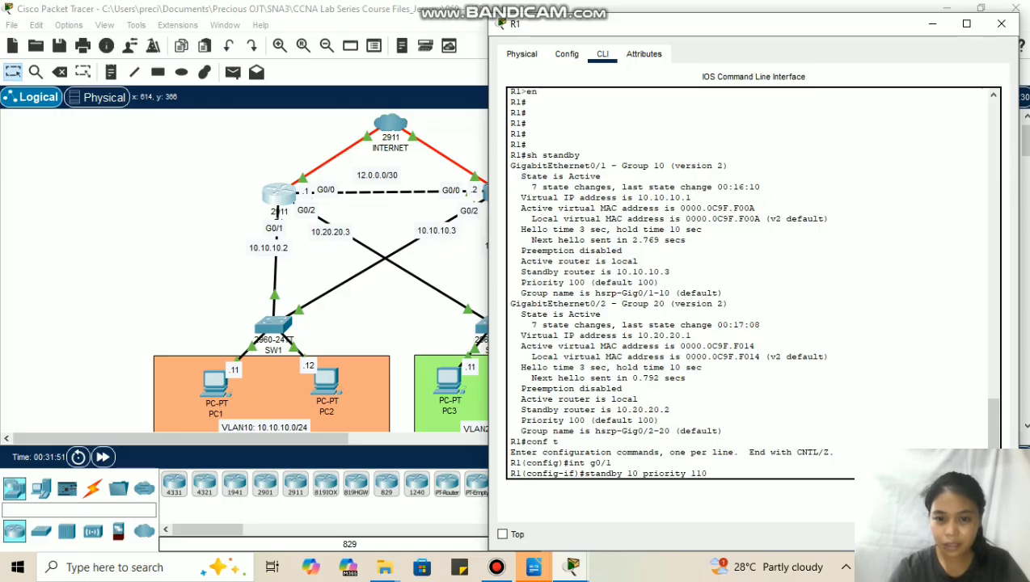
drag(658, 282, 521, 282)
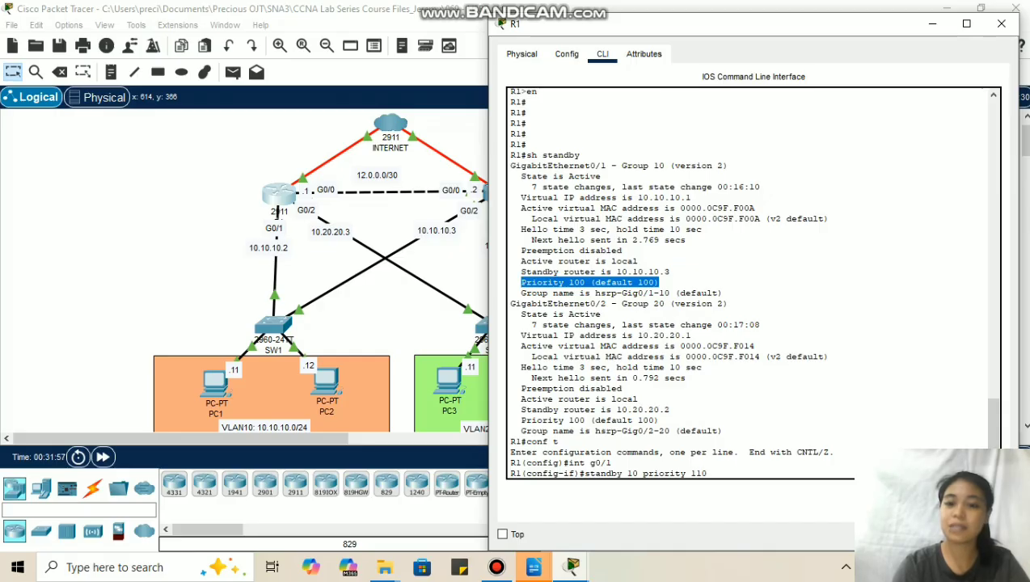
scroll(321, 272, down, 3)
key(Return)
- Enable preemption for HSRP group 10 on R1's g0/1 with standby 10 preempt
text(standby)
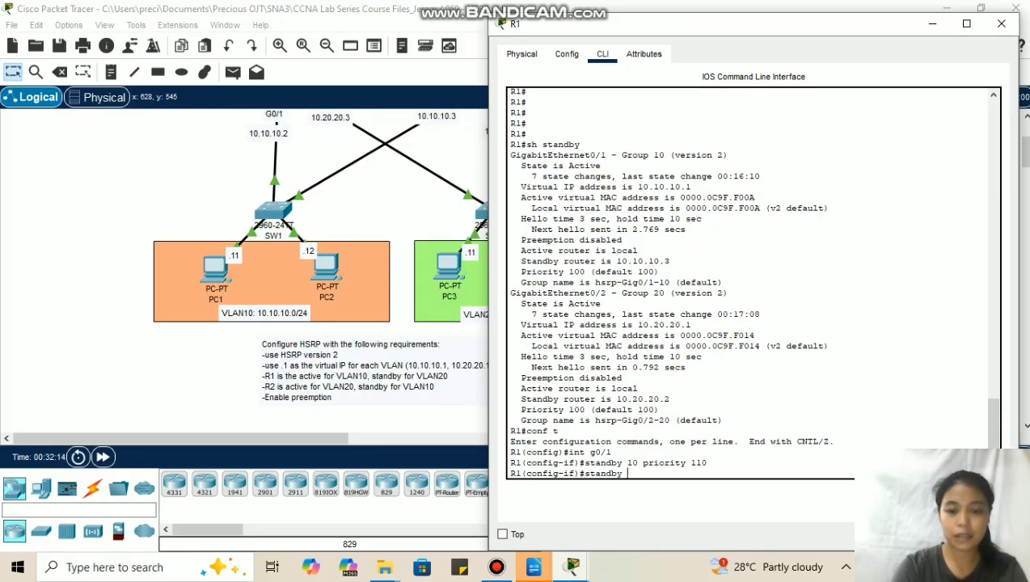
text( 10 pree)
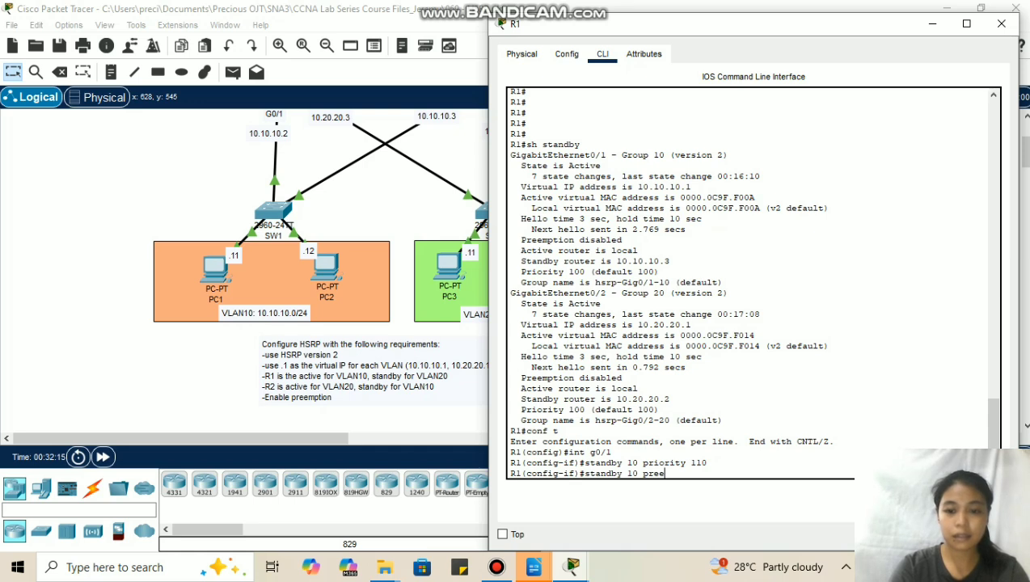
text(mpt)
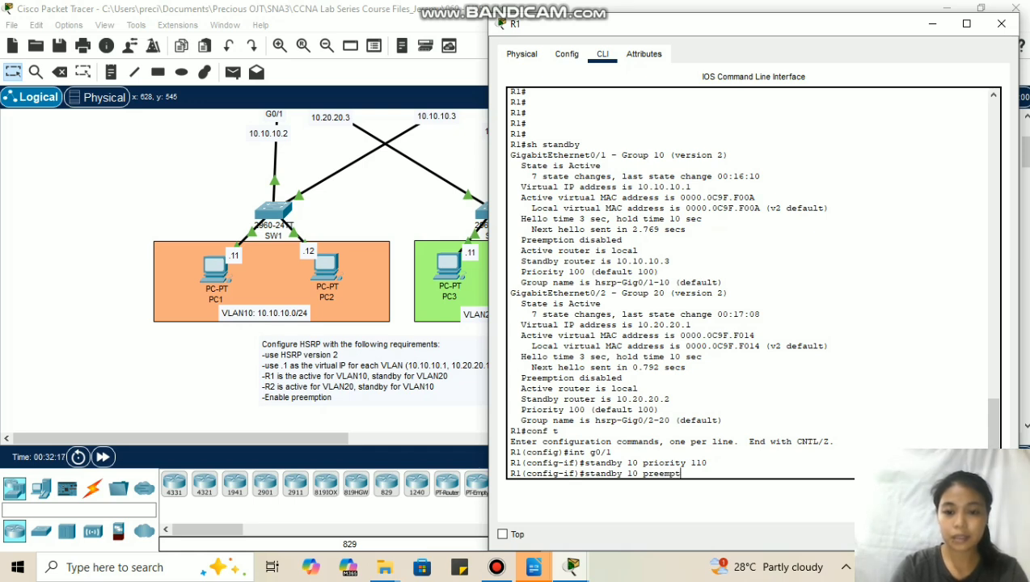
key(Return)
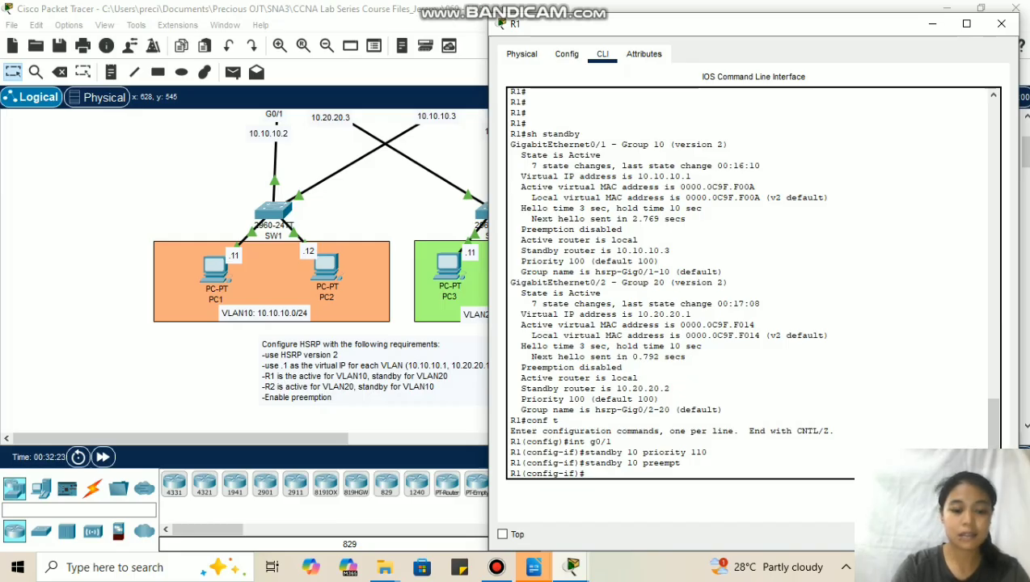
- Run do sh standby on R1 and check the preemption and state lines for group 10
text(do sh standby)
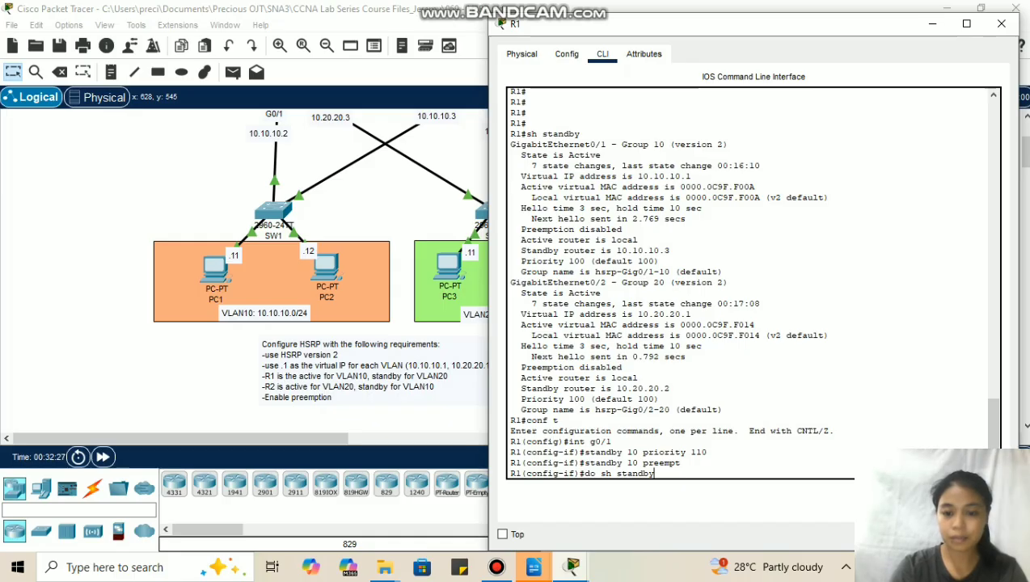
key(Return)
key(space)
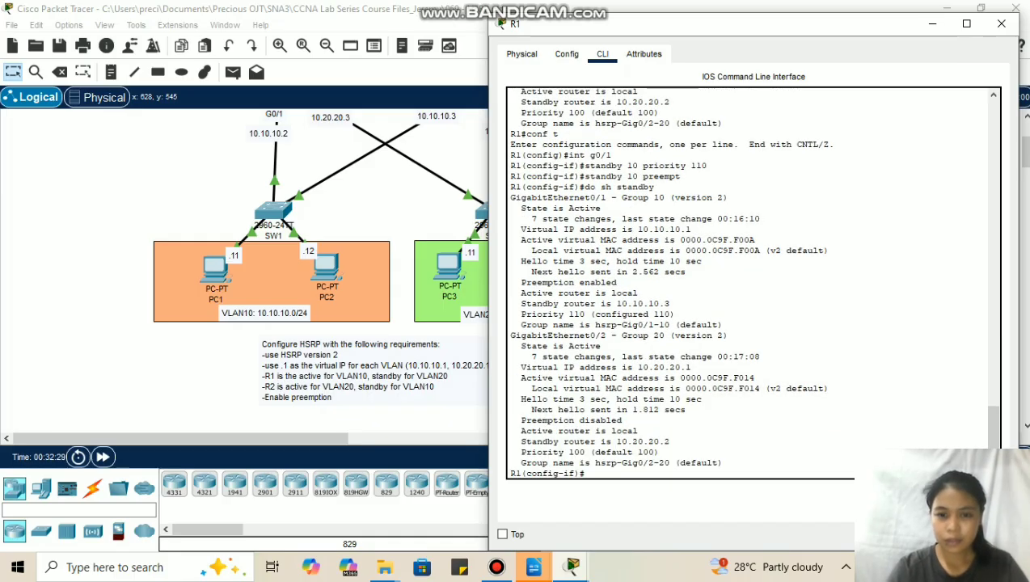
drag(617, 282, 521, 283)
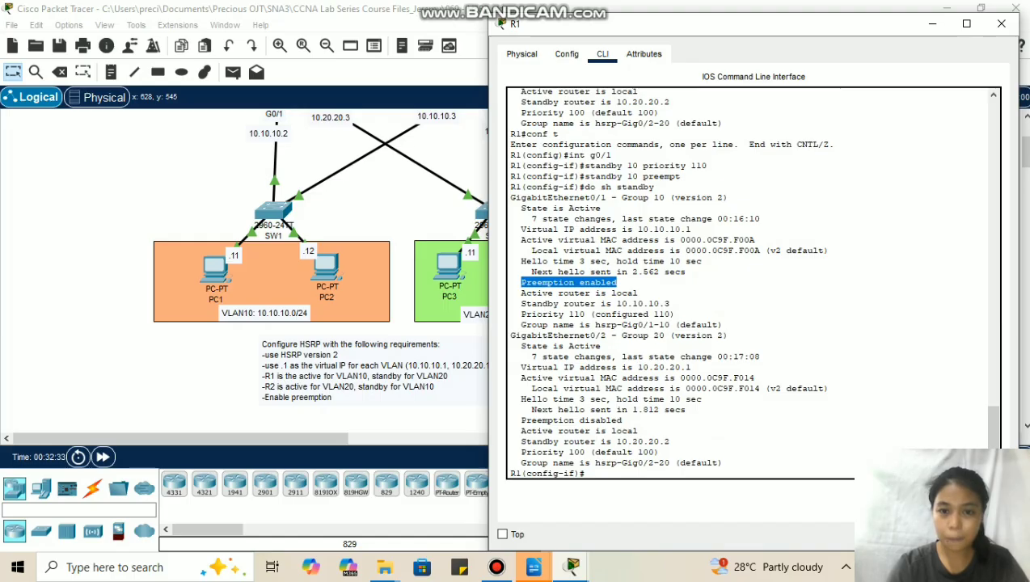
double_click(535, 208)
drag(534, 208, 601, 208)
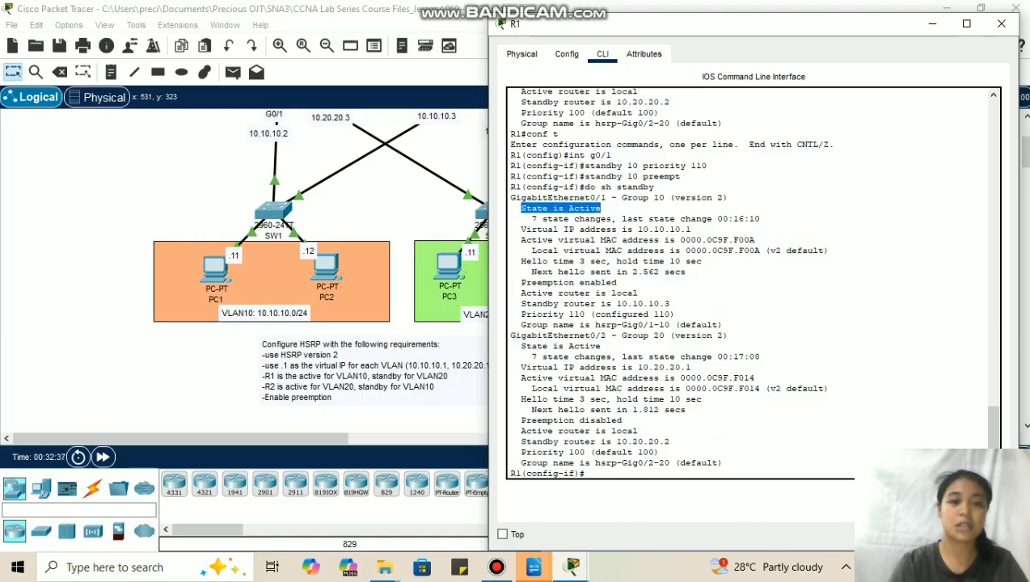
- Switch to R2's command line and enter global configuration mode with conf t
click(477, 243)
scroll(477, 243, up, 3)
click(497, 160)
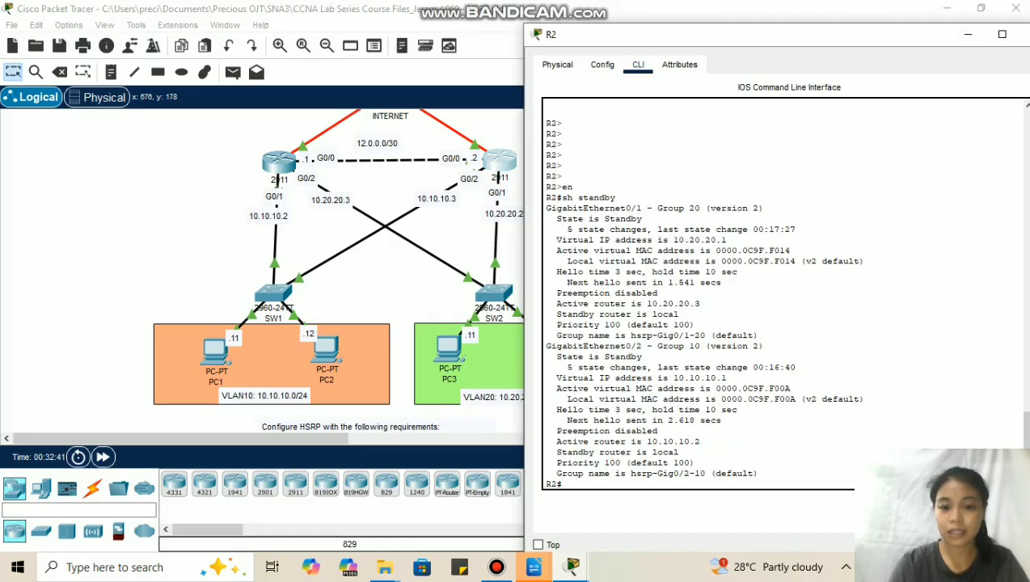
text(conf t)
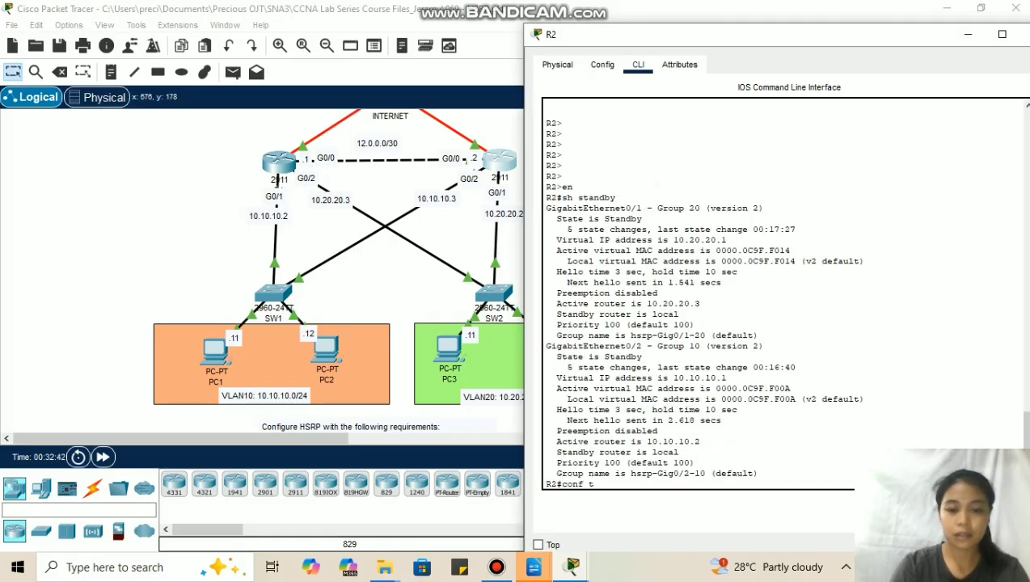
key(Return)
- Run do sh standby on R2 and page through the full output for groups 20 and 10
text(do)
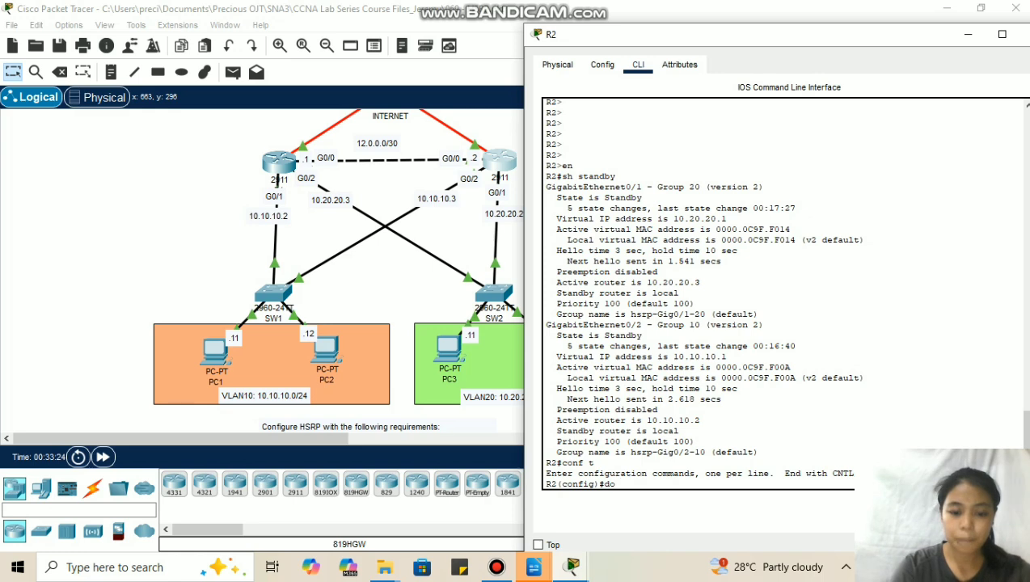
text( sh standby)
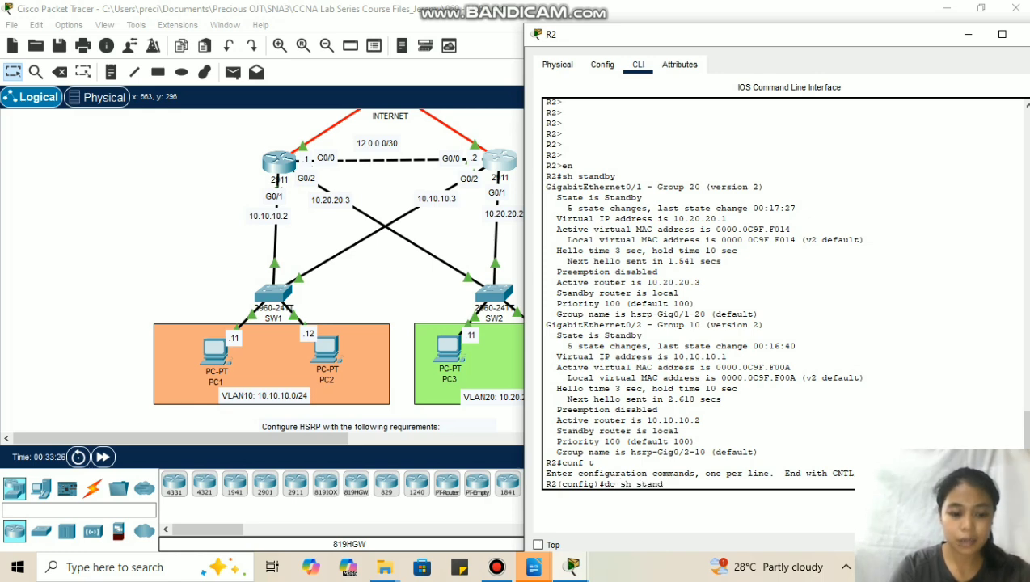
key(Return)
key(space)
- Check the HSRP requirements note below the topology, leave it unedited, and return to R2's command line
scroll(338, 257, down, 2)
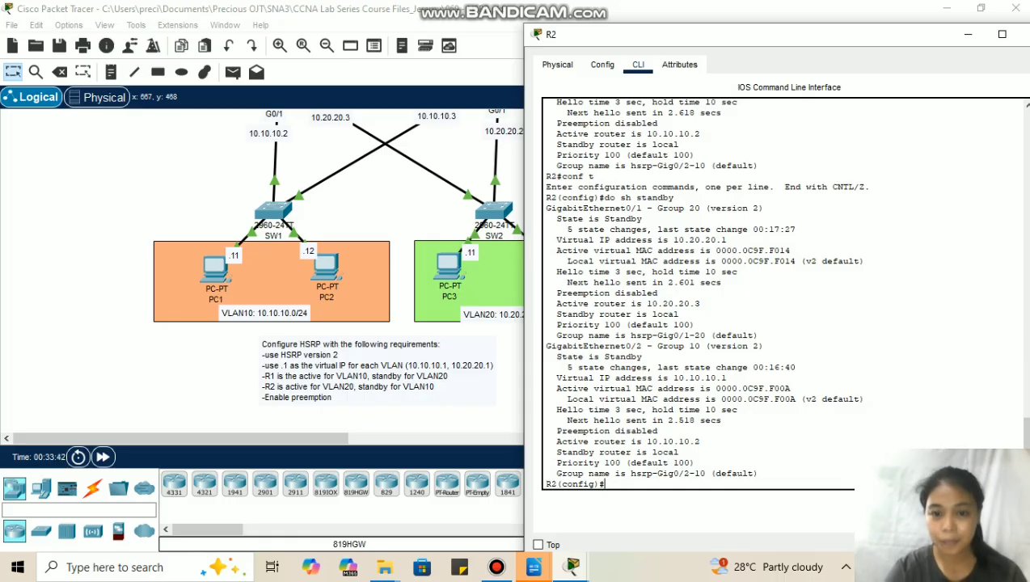
click(307, 372)
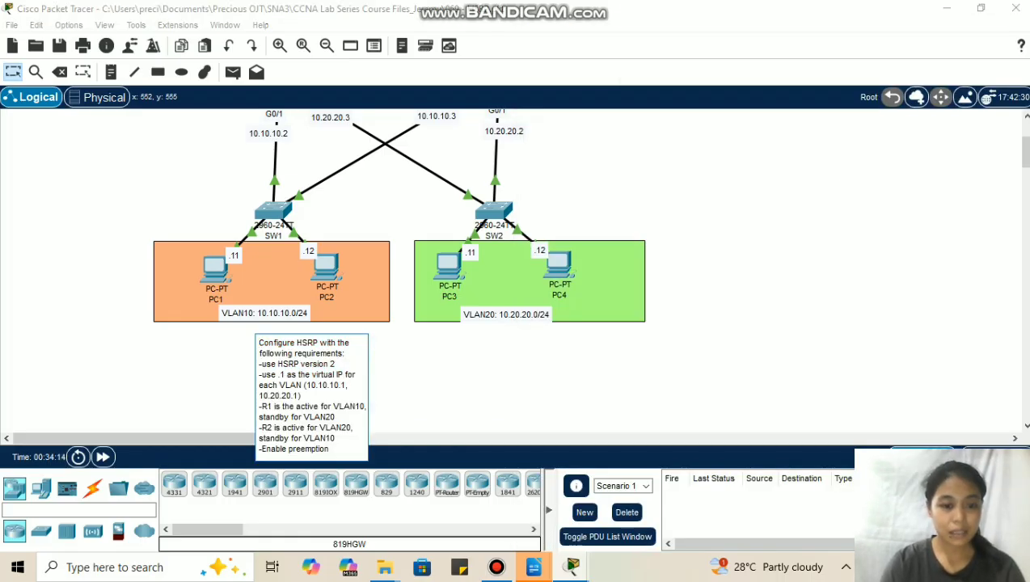
key(Escape)
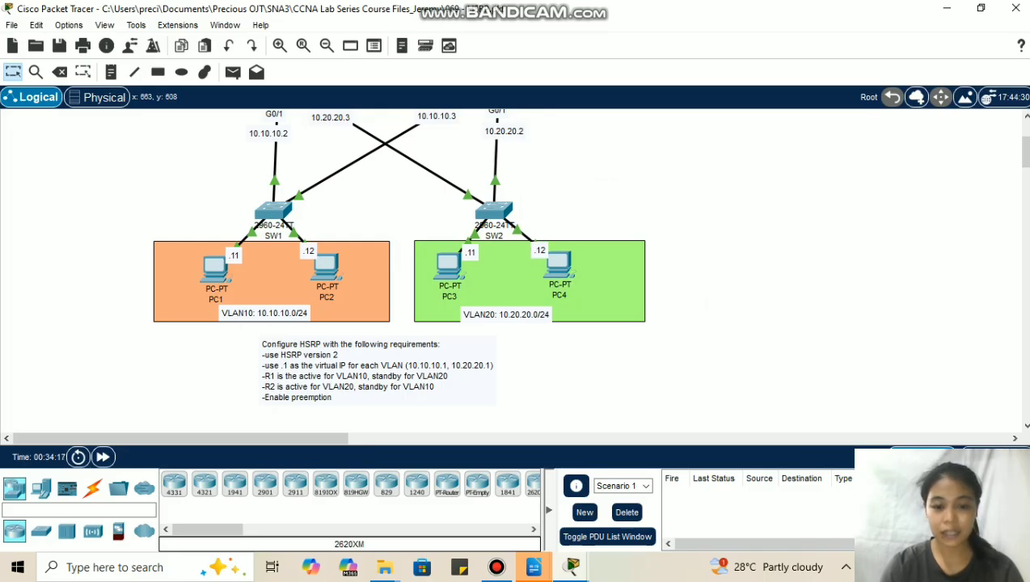
mouse_move(573, 567)
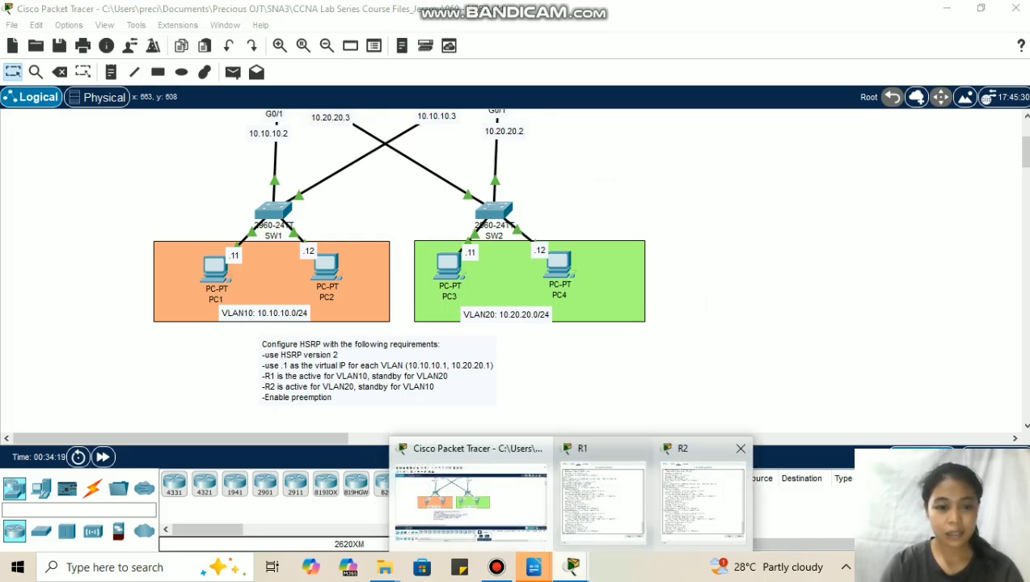
click(703, 495)
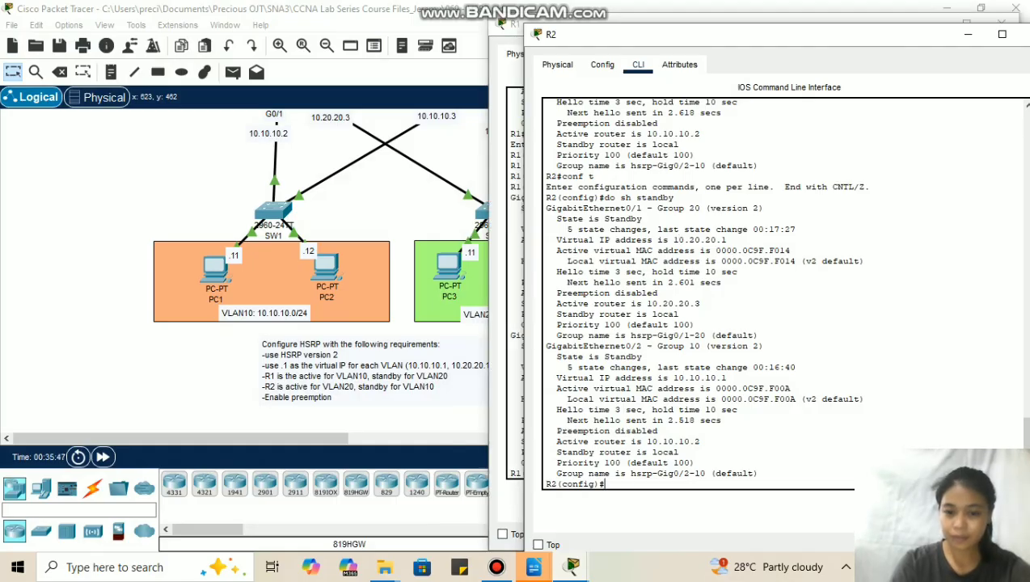
- Enable preemption for HSRP group 20 on R2's g0/1 with standby 20 preempt
text(i)
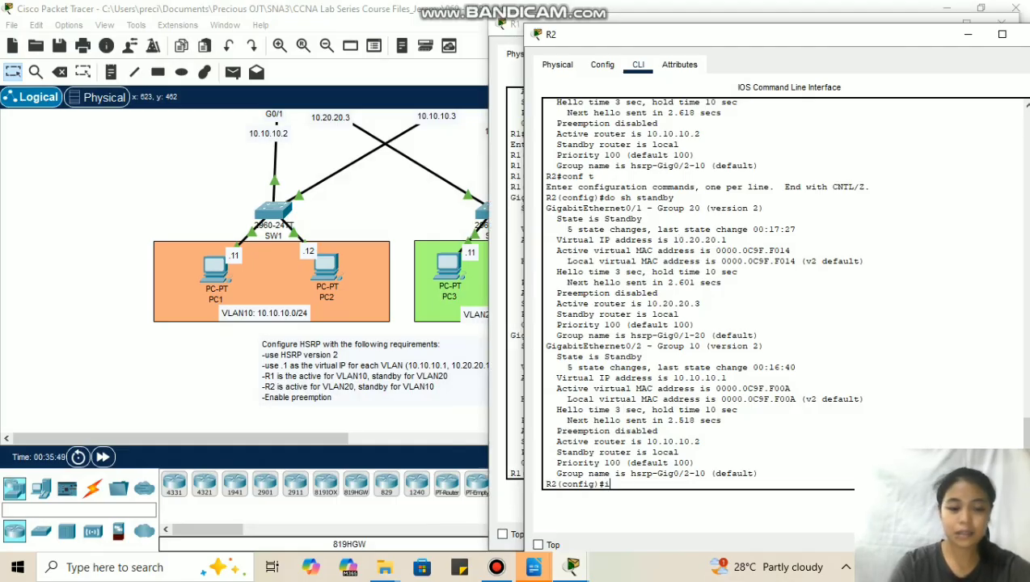
text(nt g0/1)
key(Return)
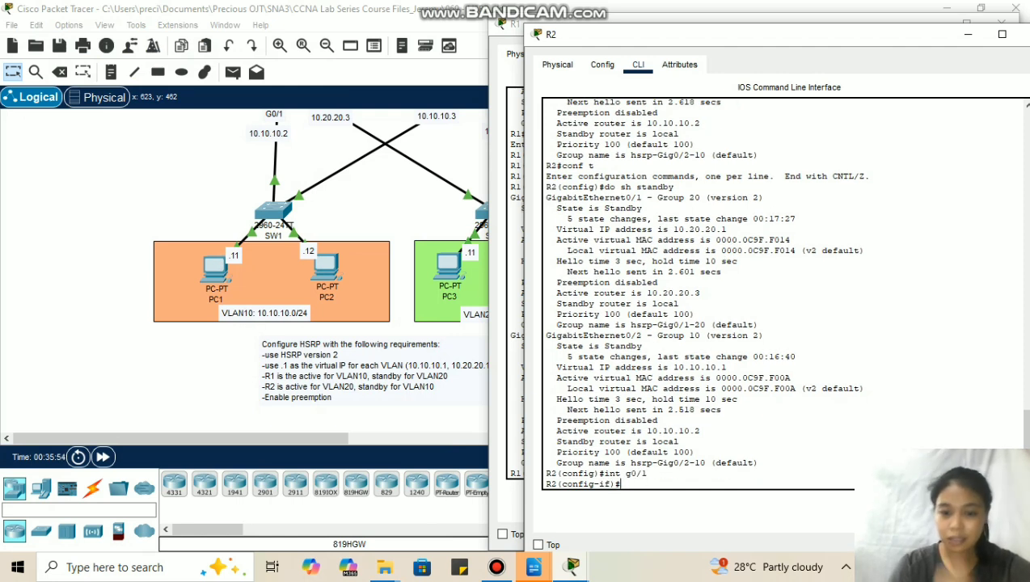
text(s)
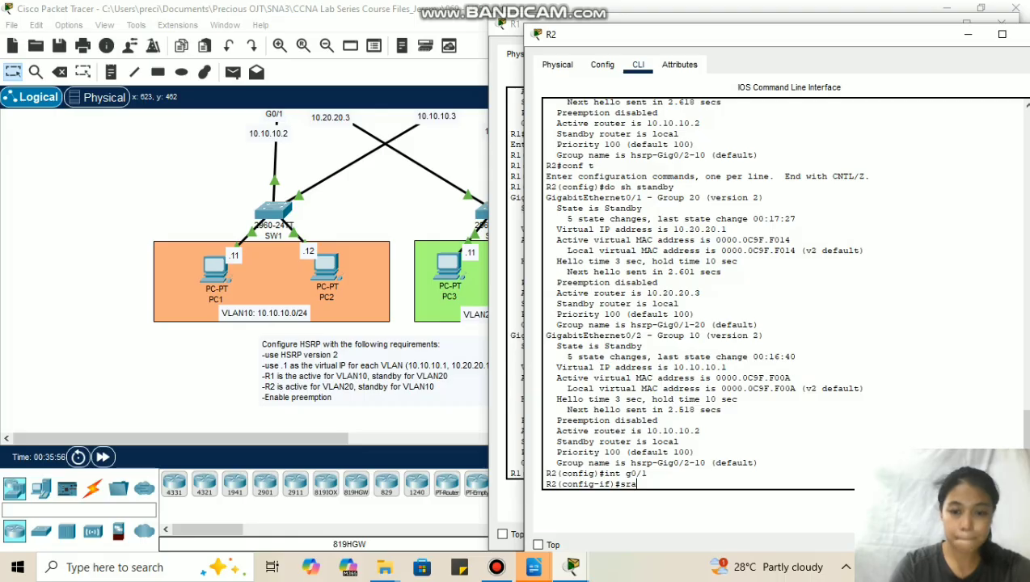
text(ta)
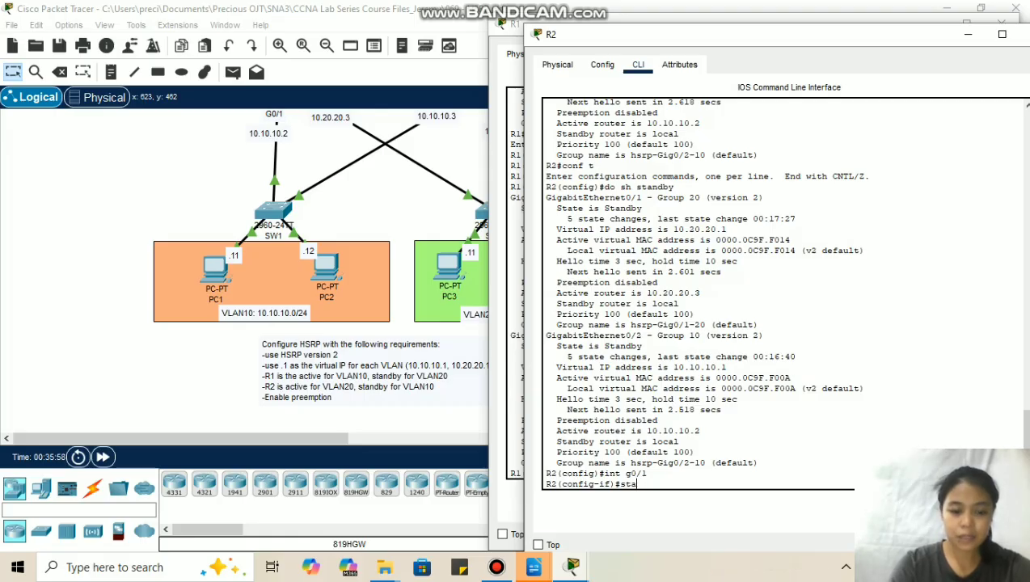
text(ndby 20 preempt)
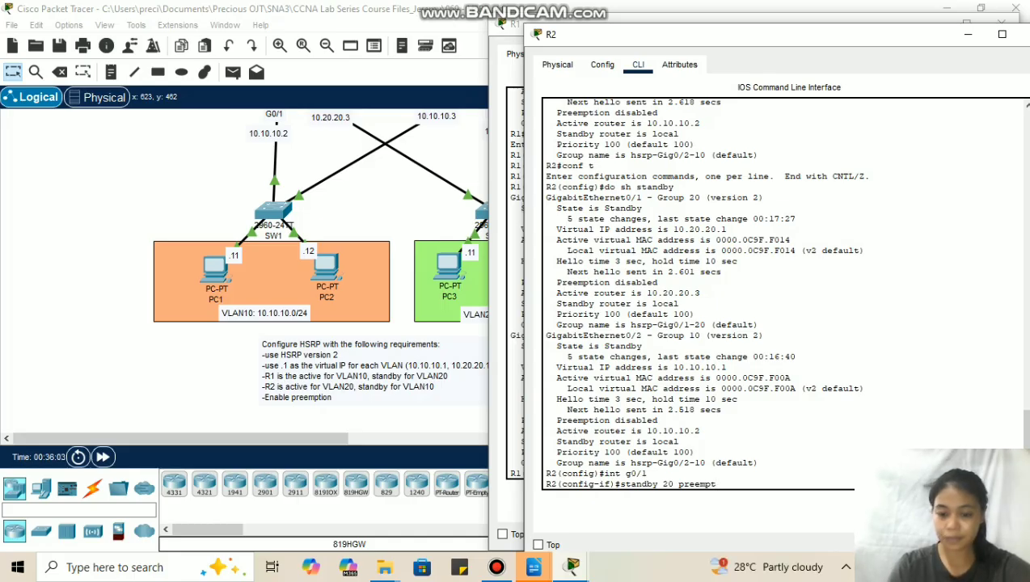
key(Return)
- Run do sh standby on R2 and check the preemption line for group 20
text(do s)
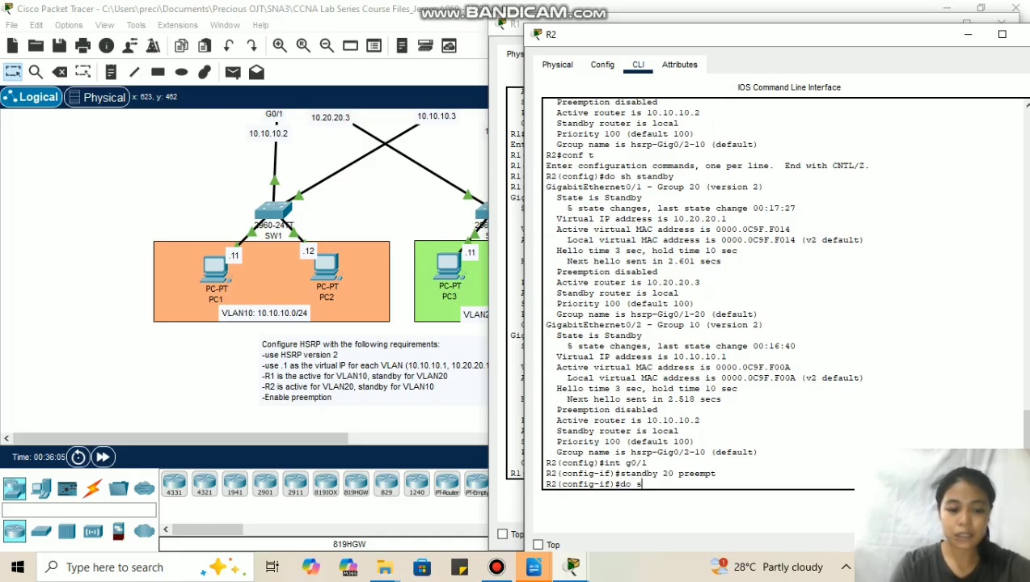
text(h standby)
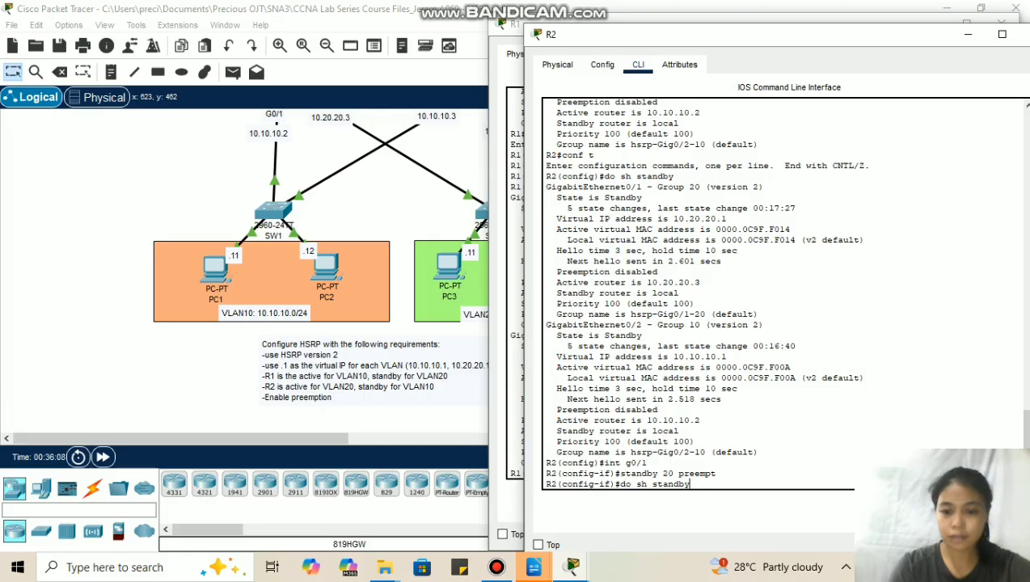
key(Return)
key(space)
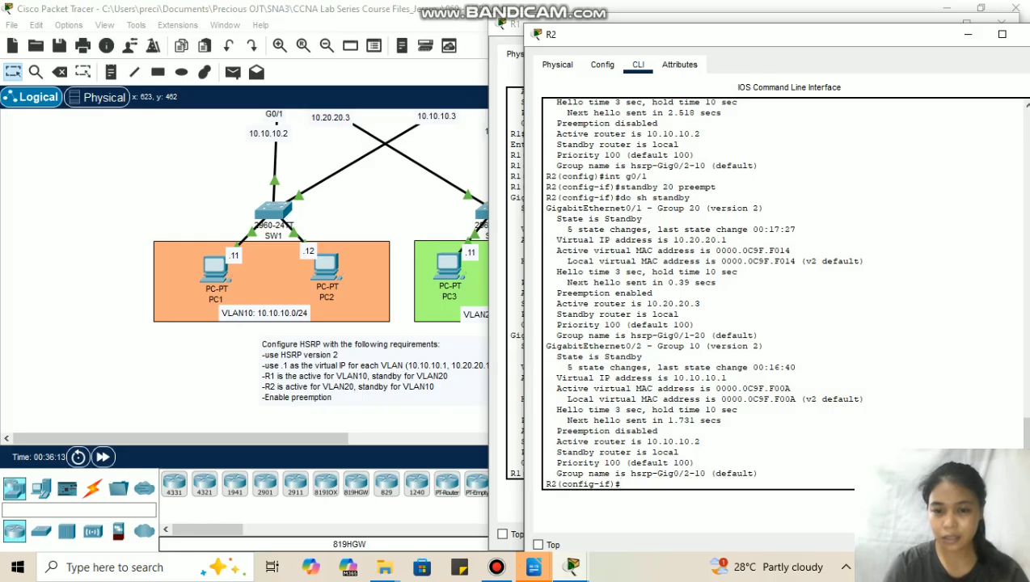
drag(652, 293, 557, 292)
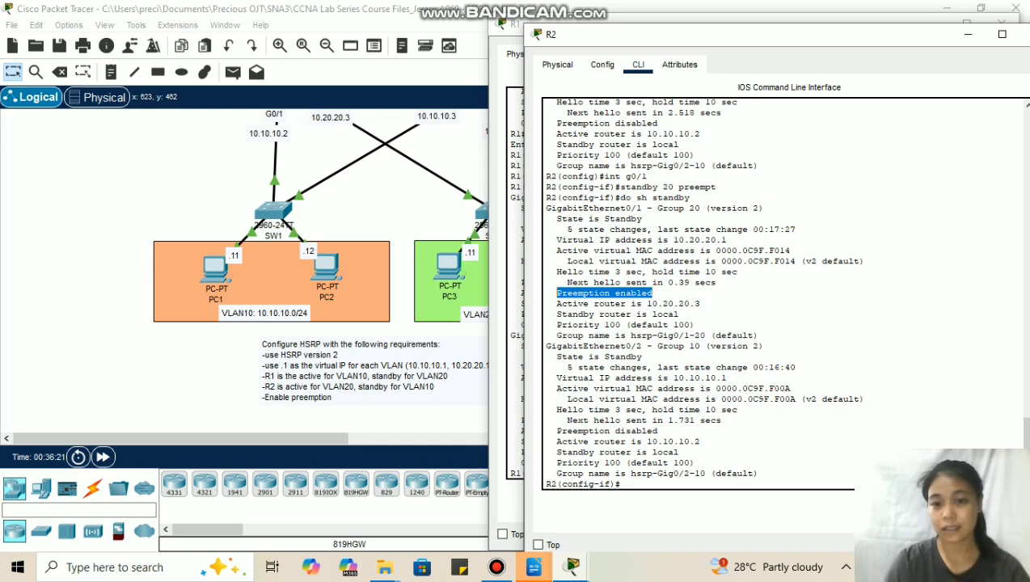
click(653, 293)
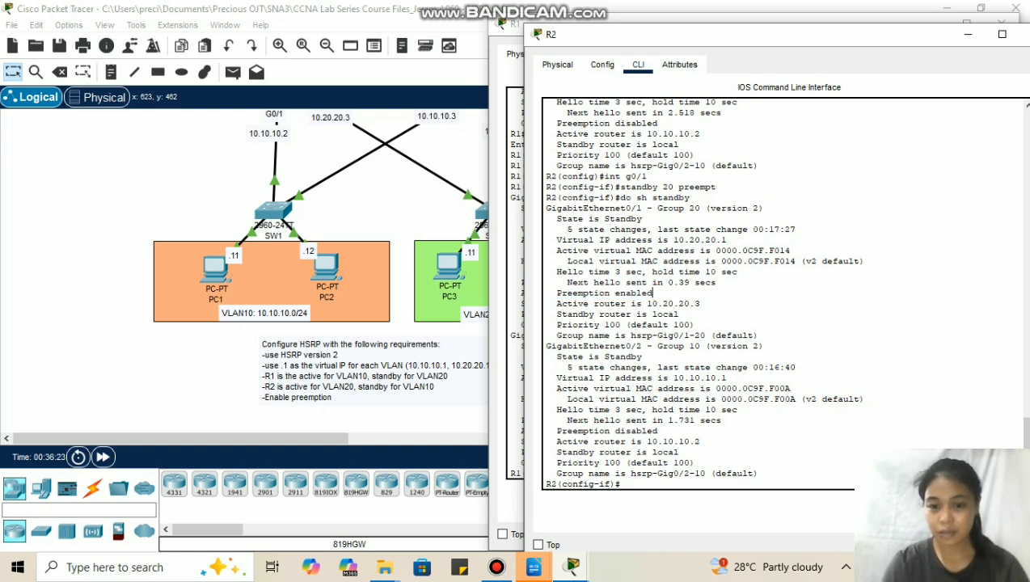
drag(652, 293, 557, 292)
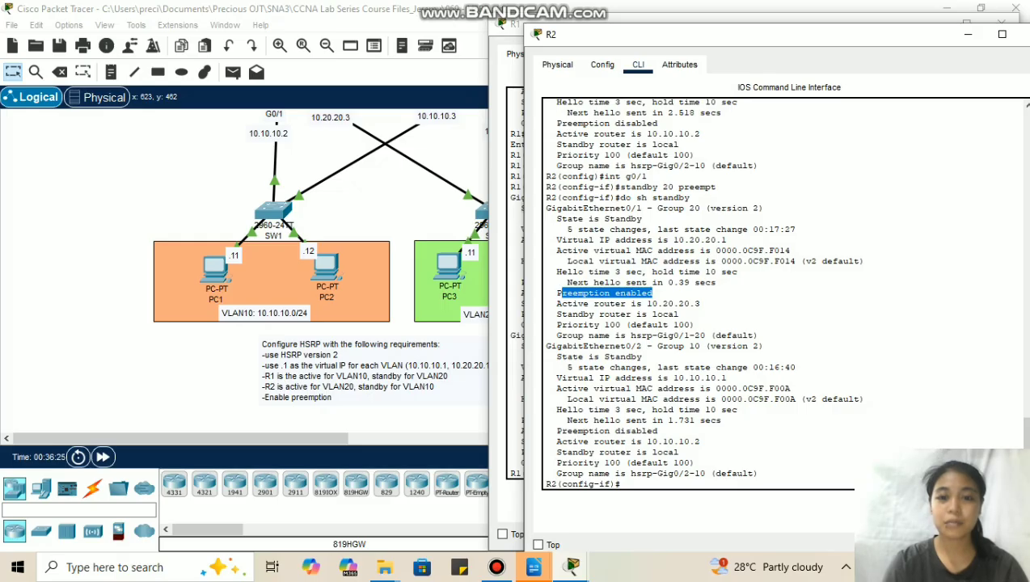
- Return to R1 and set the priority of HSRP group 20 on g0/2 to 90 with standby 20 priority
click(500, 285)
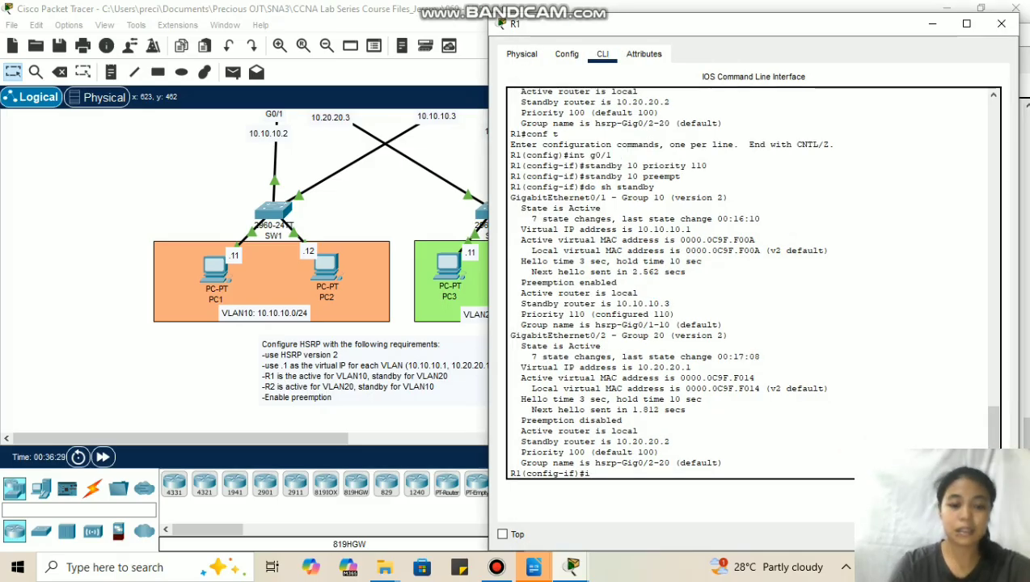
text(int g0/2)
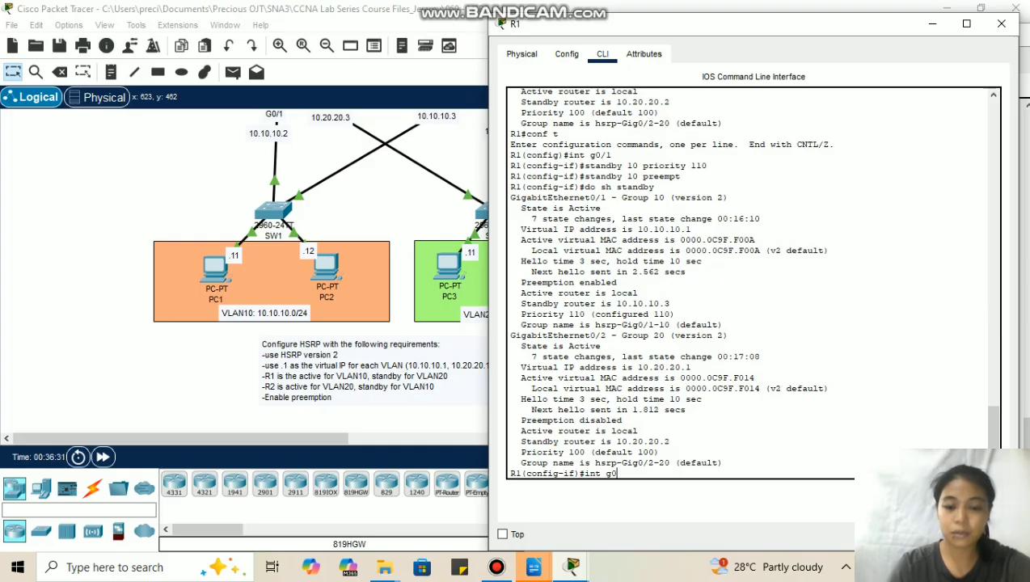
key(Return)
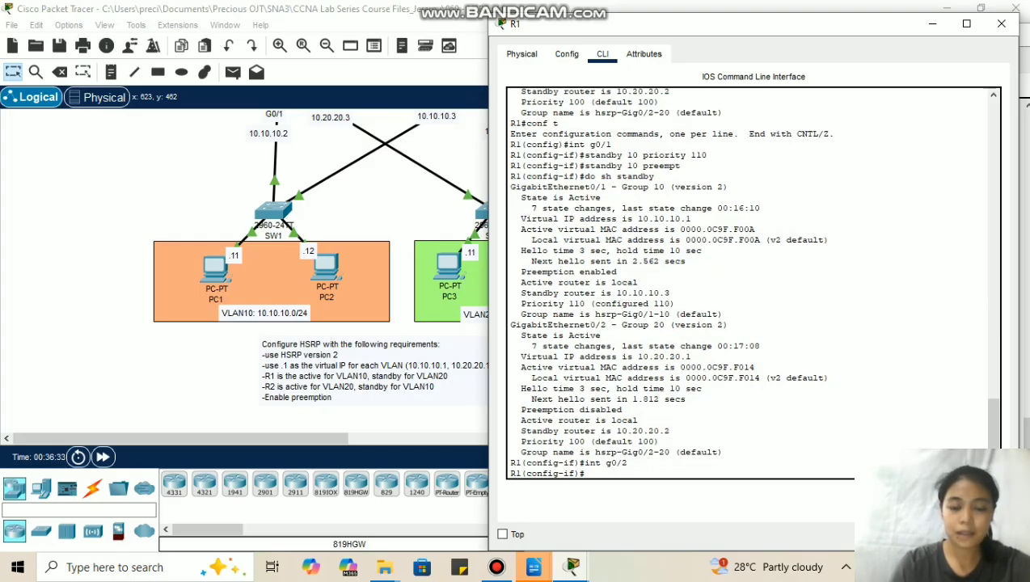
text(standby)
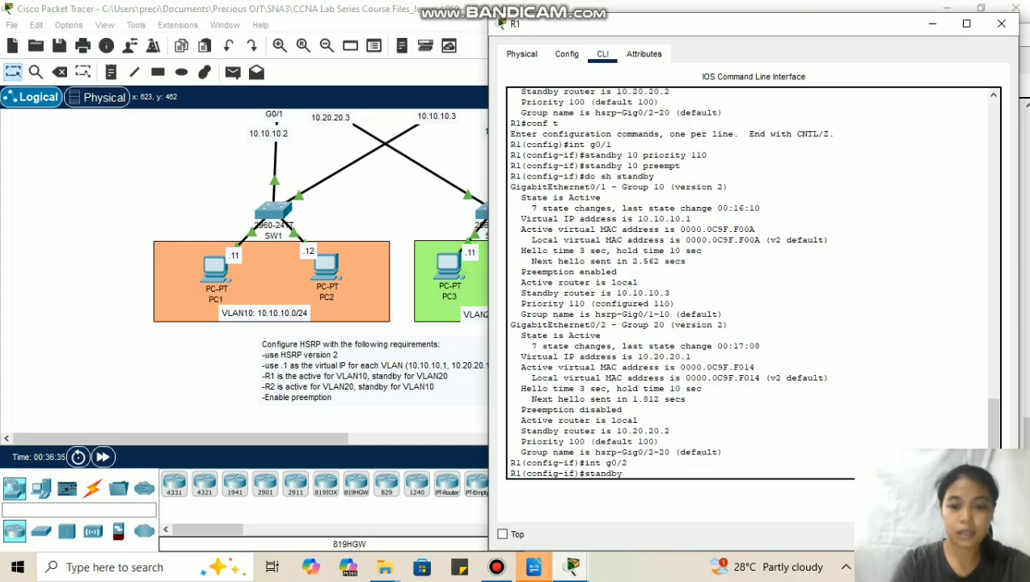
text( 20 )
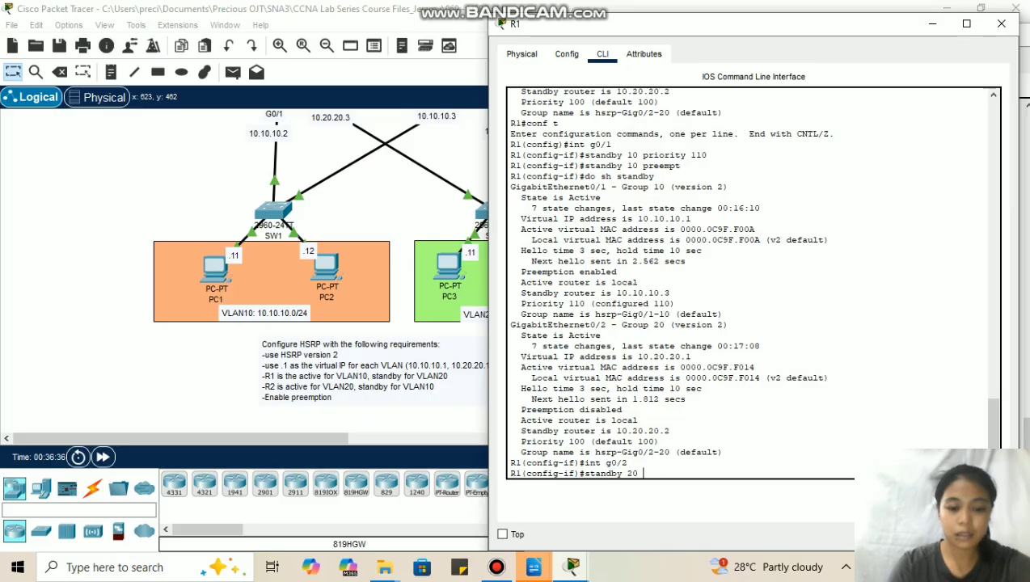
text(priority)
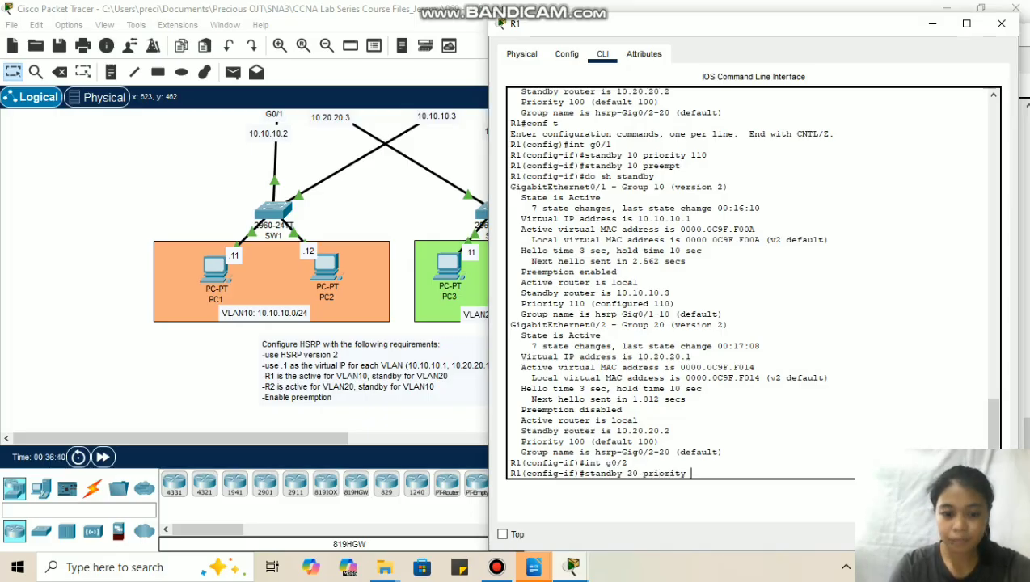
text( 90)
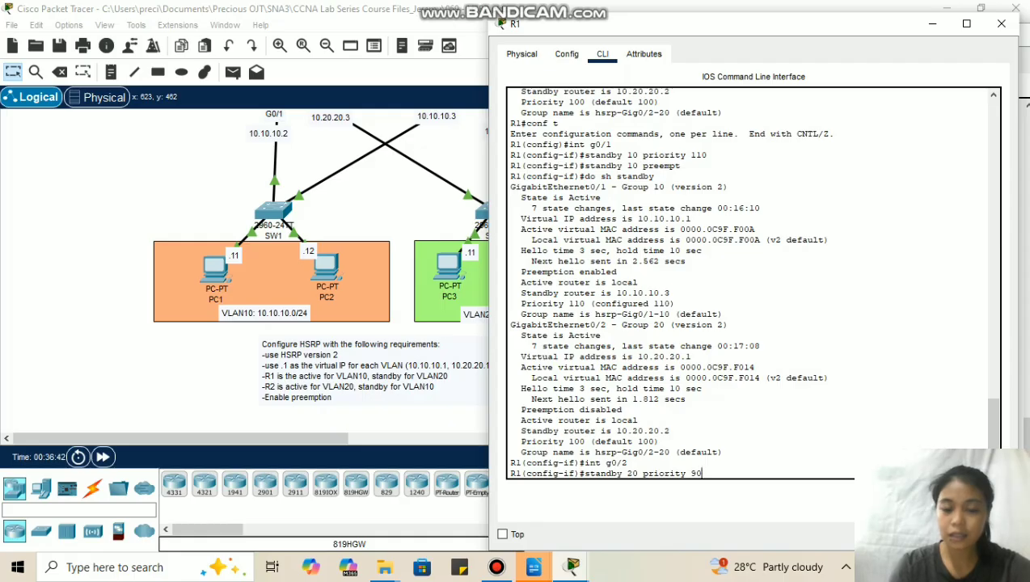
key(Return)
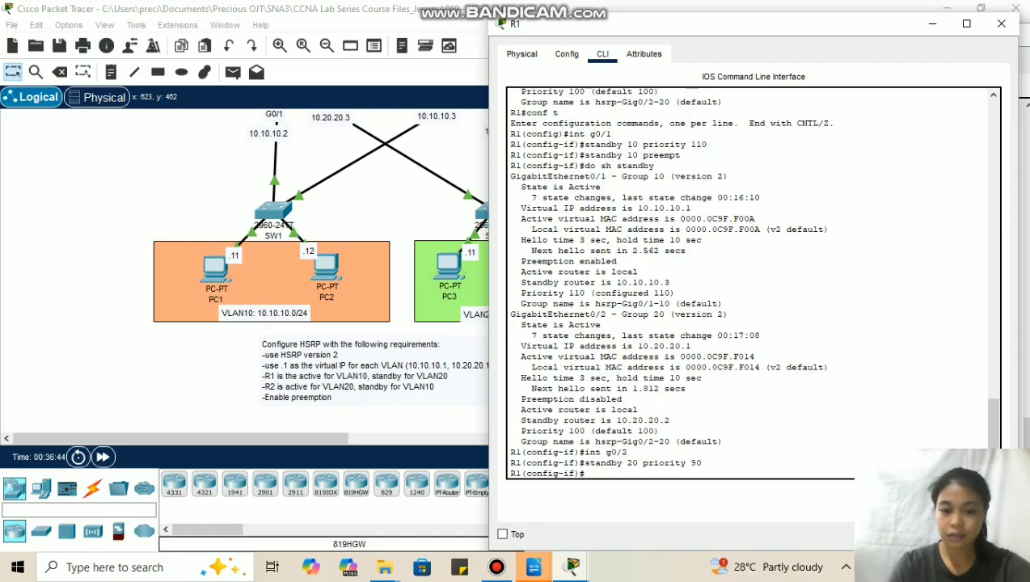
- Run do sh standby on R1, compare the preemption and priority lines of both groups, and return to the topology
text(do sh)
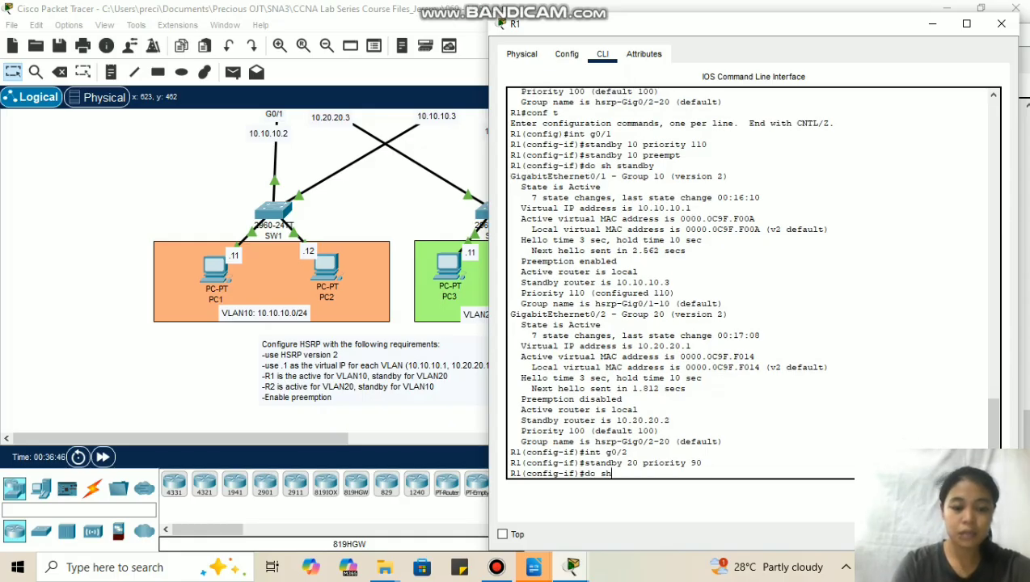
text( standby)
key(Return)
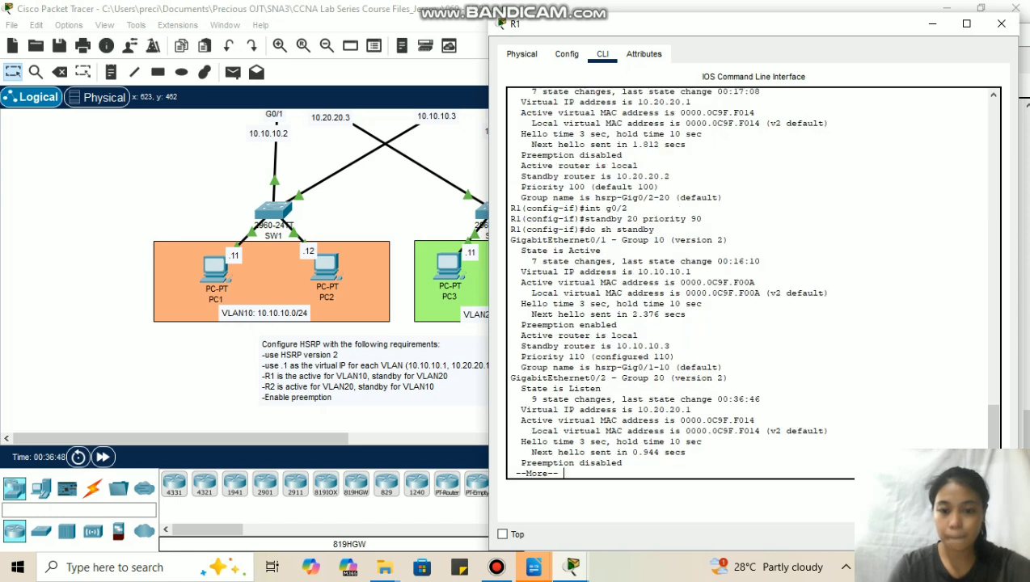
key(space)
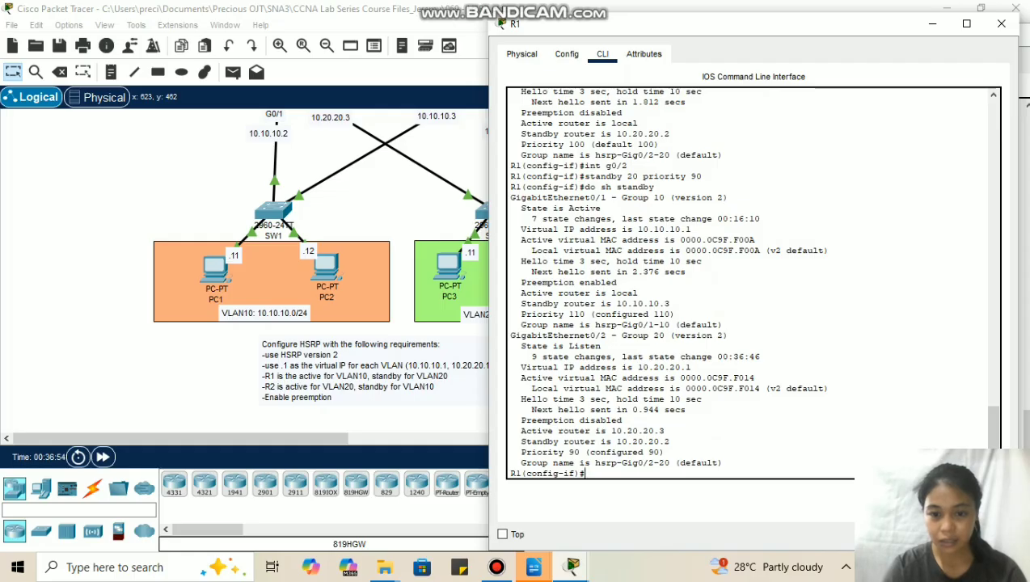
drag(664, 453, 521, 452)
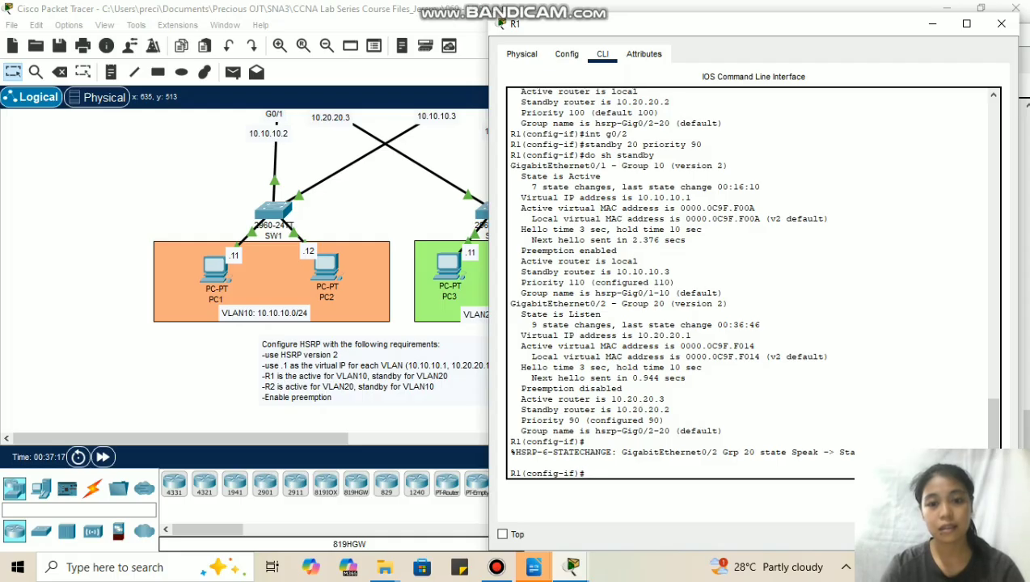
drag(617, 250, 521, 251)
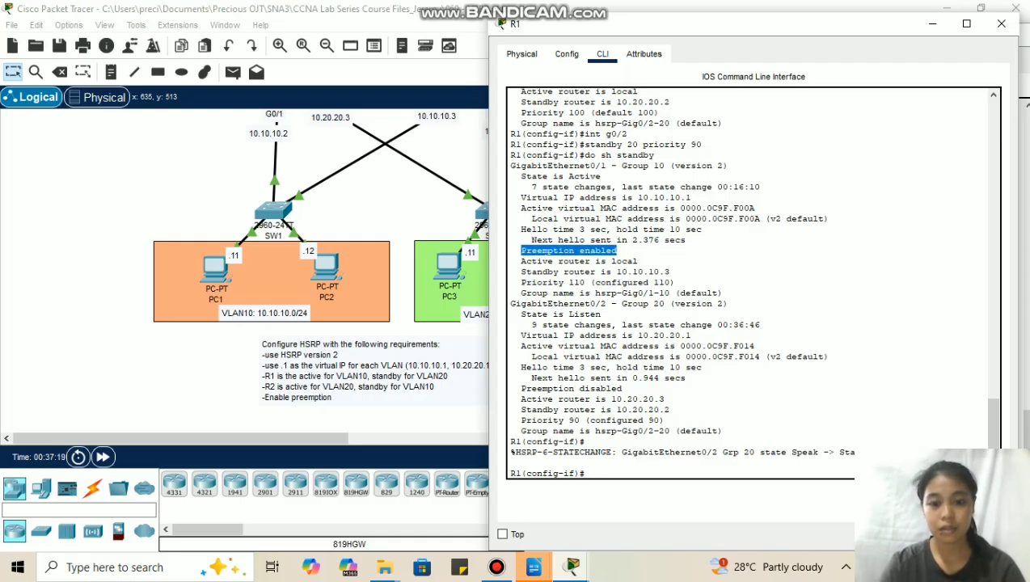
click(623, 389)
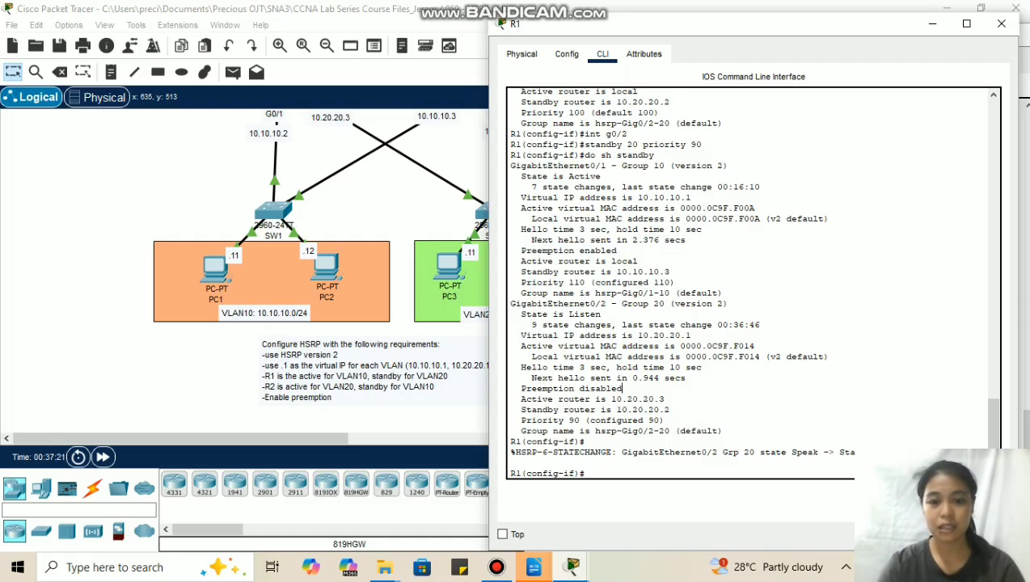
drag(622, 389, 683, 378)
click(464, 405)
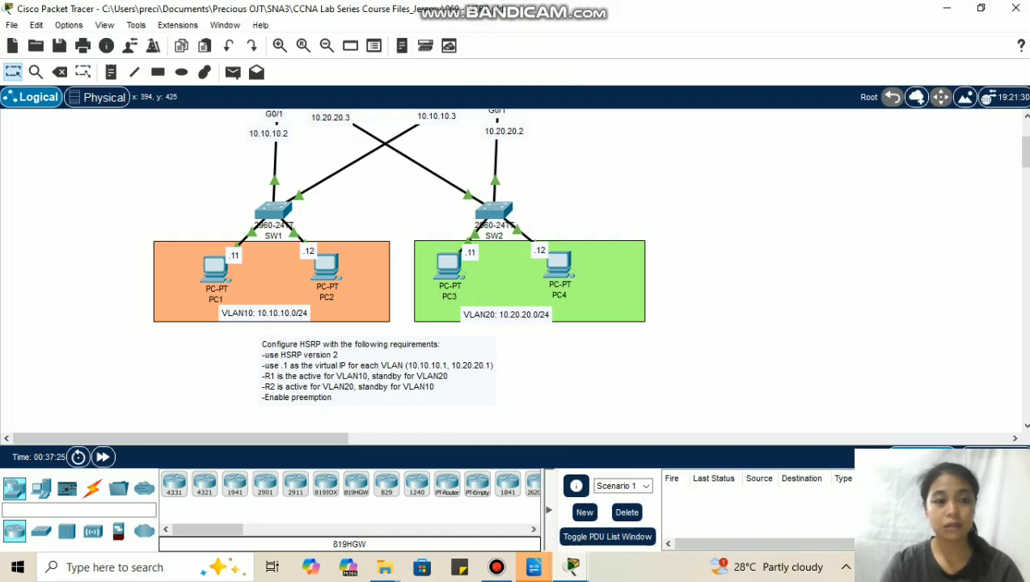
- Ping the VLAN10 virtual IP 10.10.10.1 from PC1's command prompt
click(216, 269)
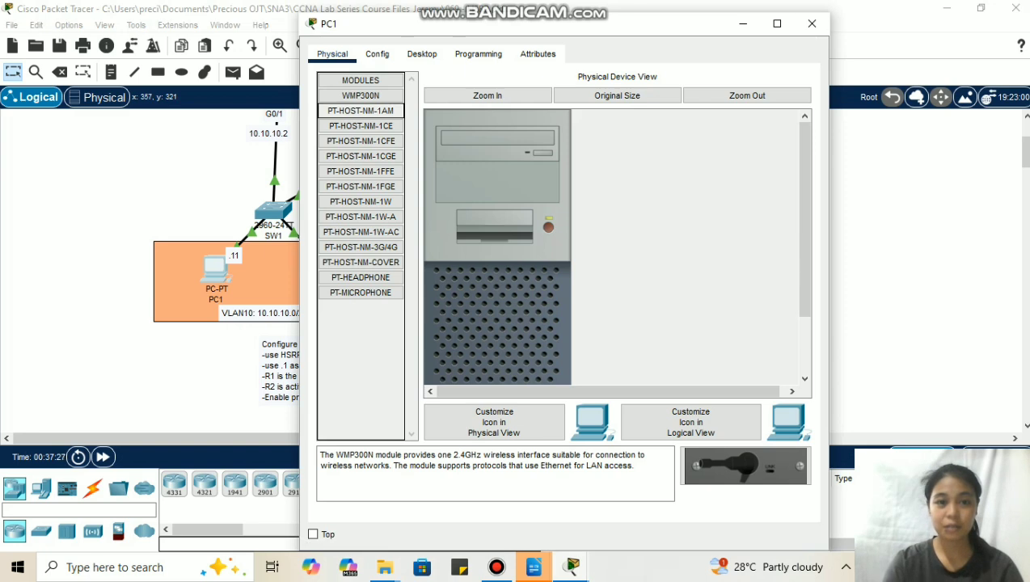
click(422, 54)
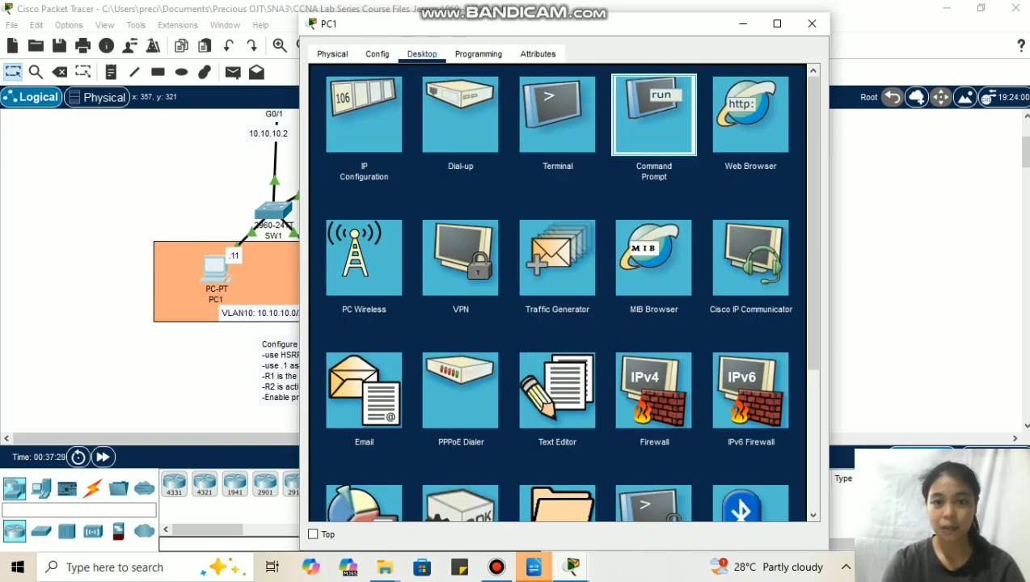
click(654, 113)
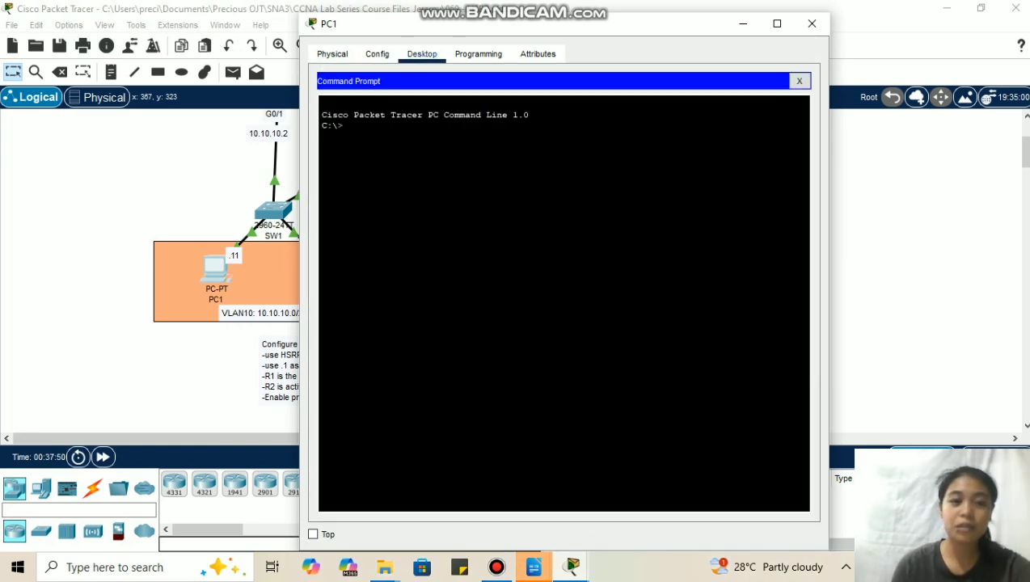
text(p)
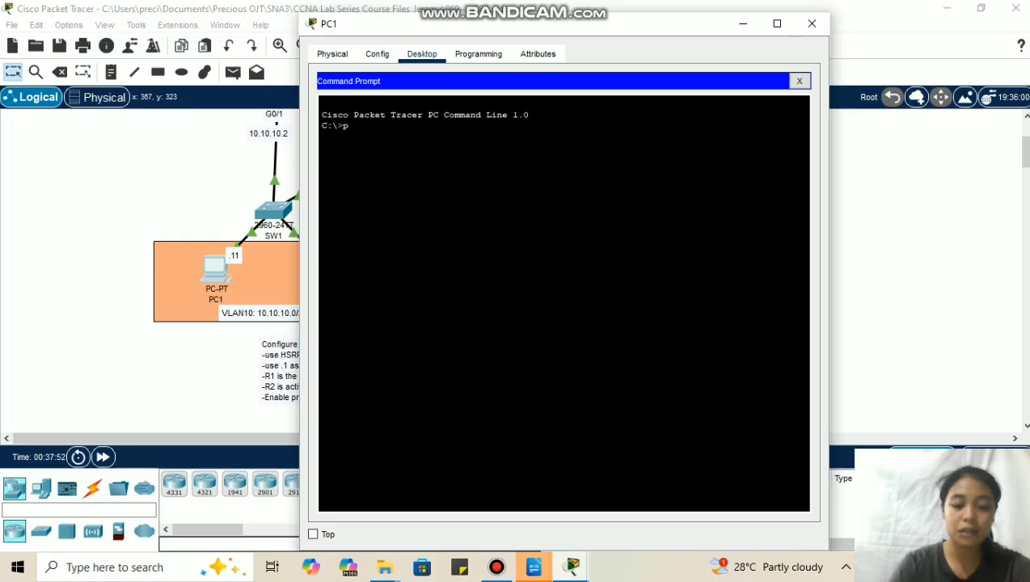
text(ing 10.10.10.1)
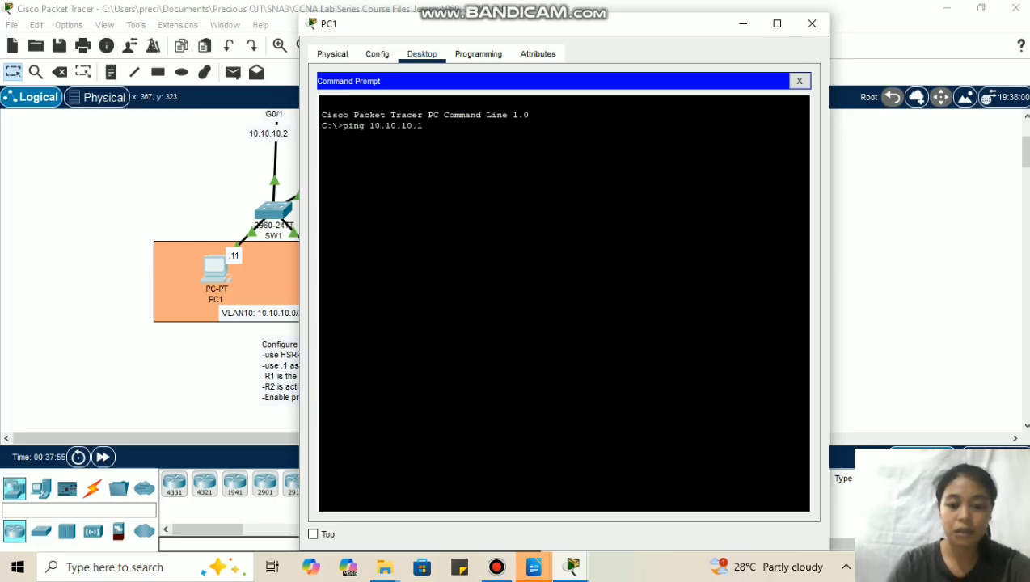
key(Return)
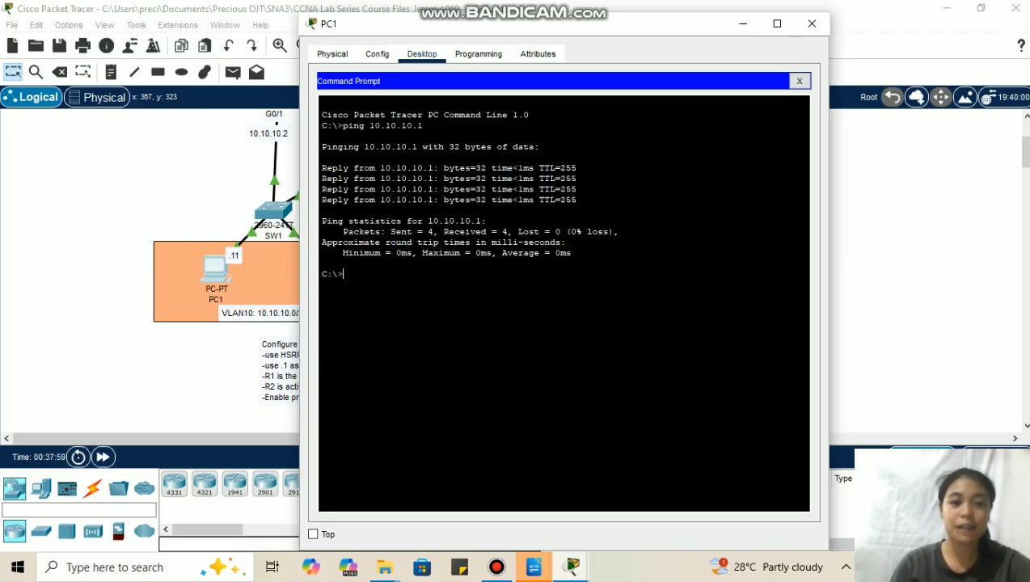
- Look up the external server's address in the topology and ping 15.0.0.1 from PC1
text(ping)
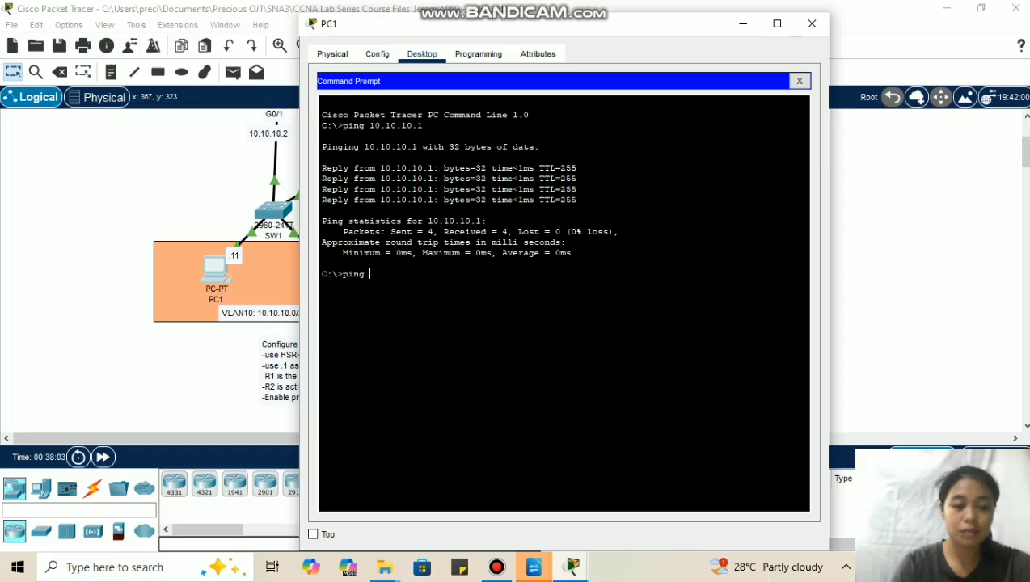
key(alt+F4)
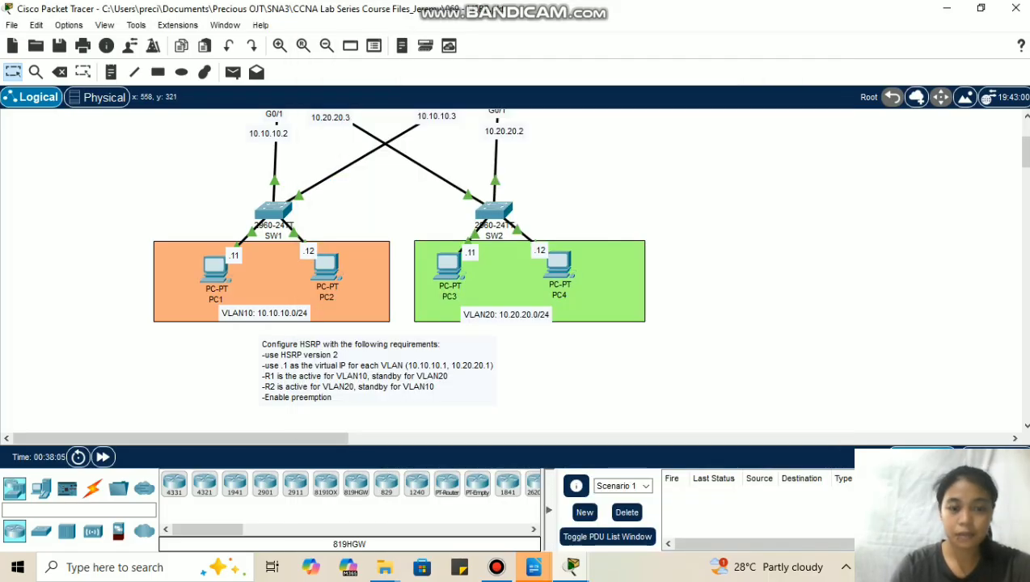
scroll(399, 271, up, 5)
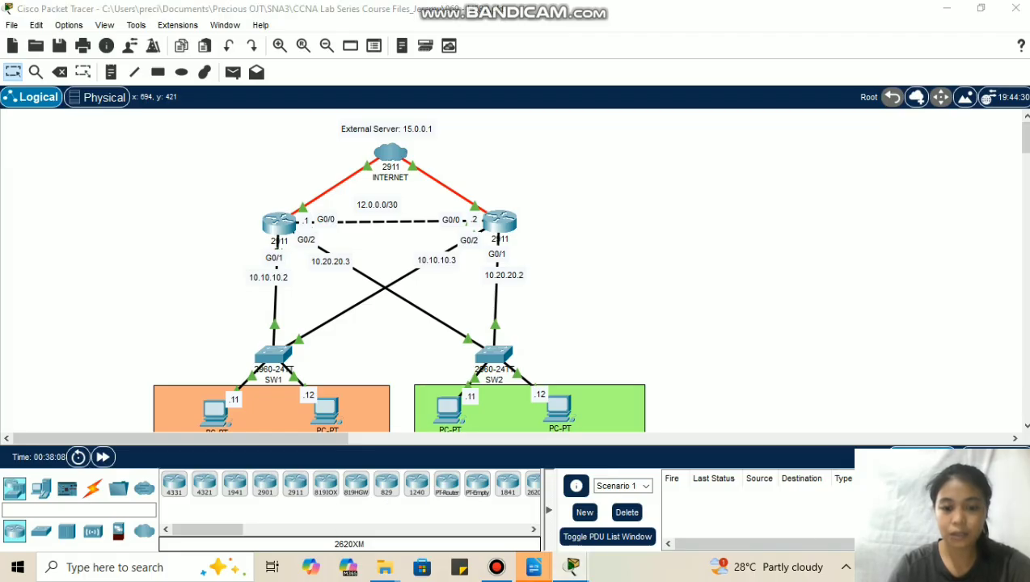
mouse_move(572, 566)
click(749, 502)
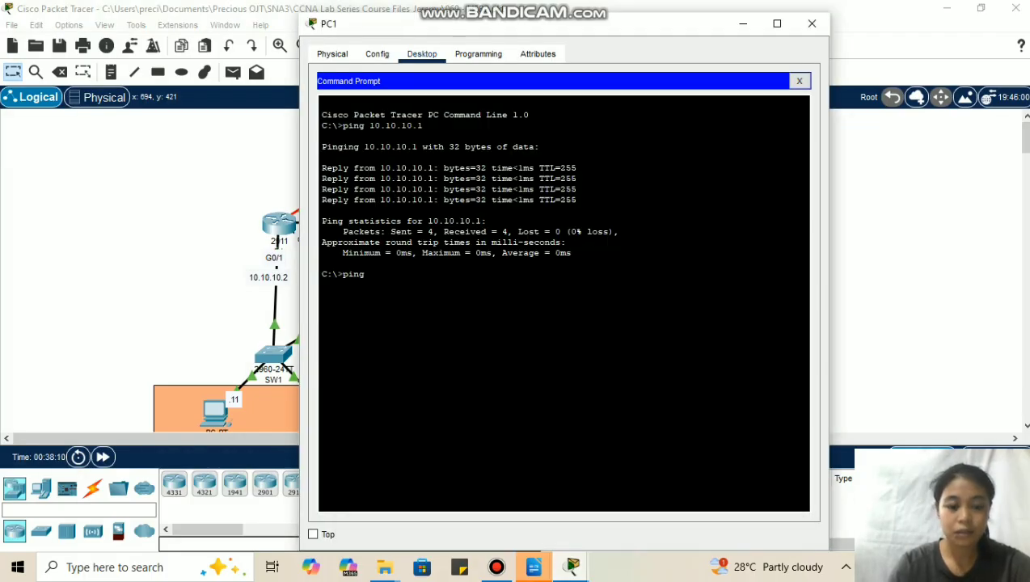
text(15)
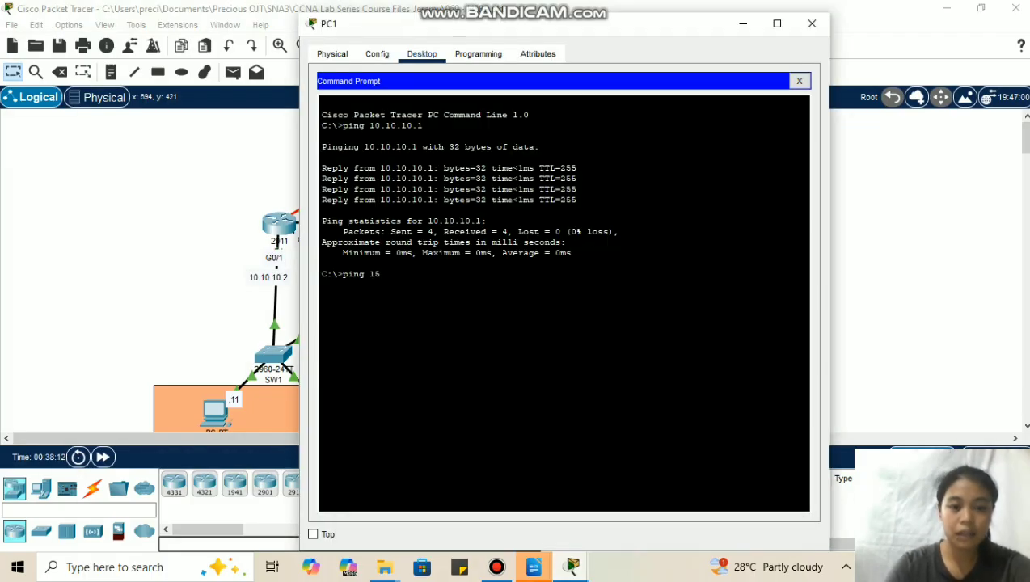
text(.0.0.1)
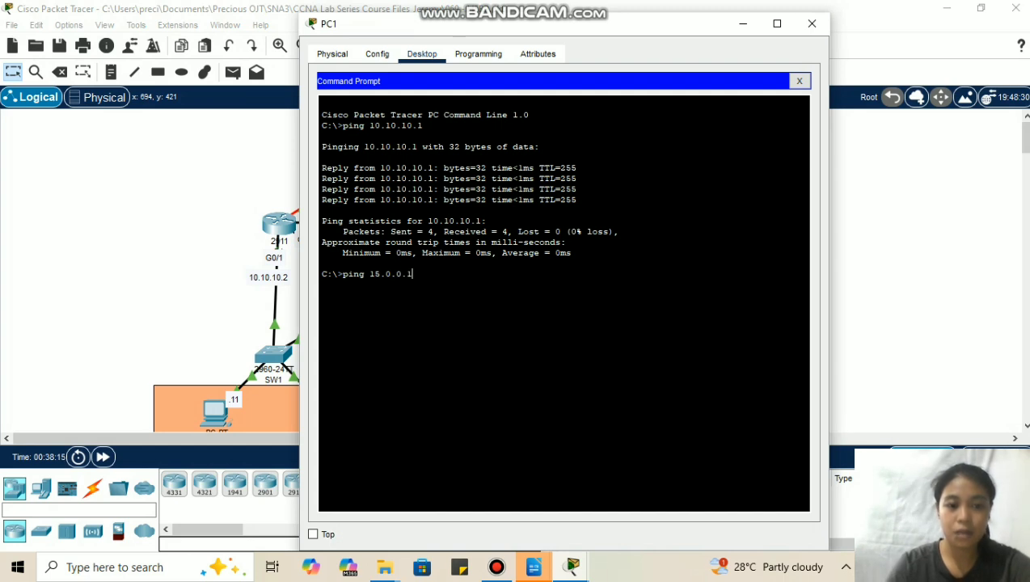
key(Return)
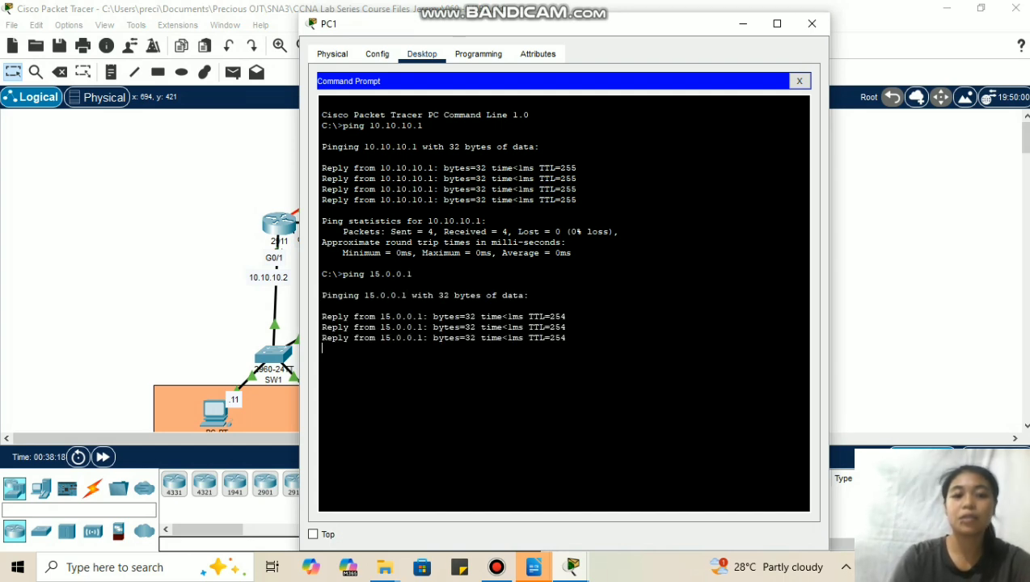
- Run tracert 15.0.0.1 on PC1 and check the first-hop address of the route
text(t)
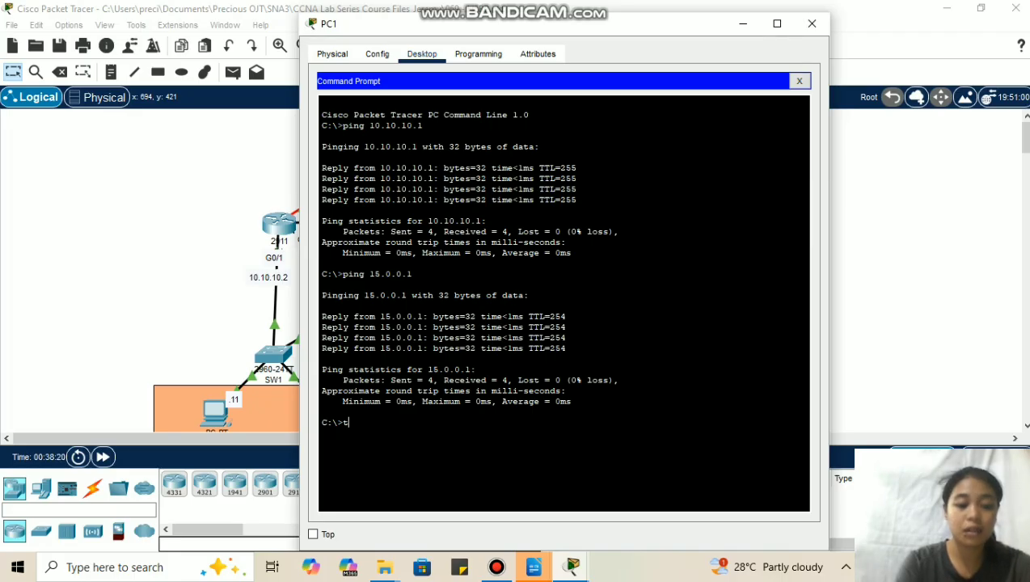
text(racert 15.0.0.1)
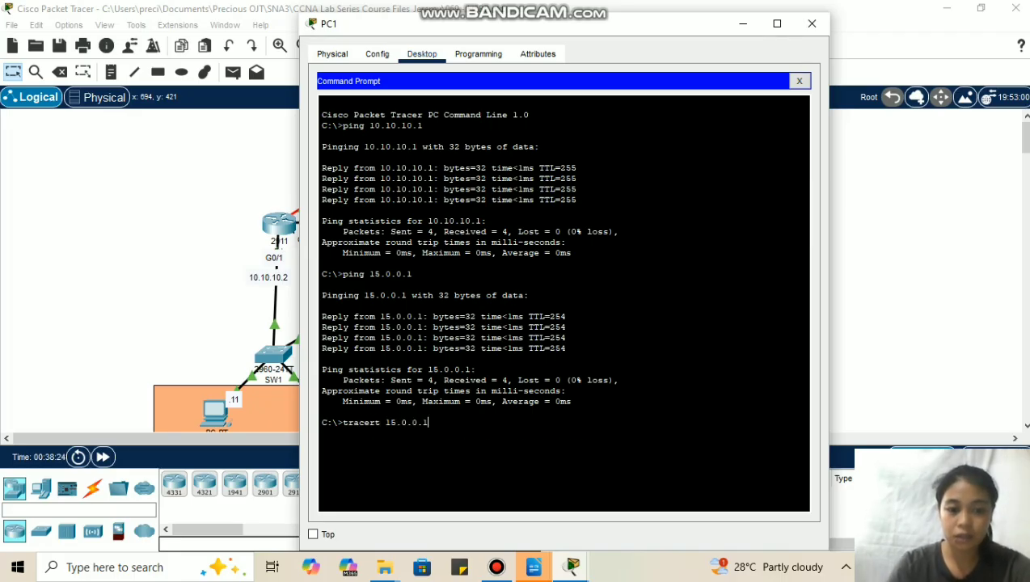
key(Return)
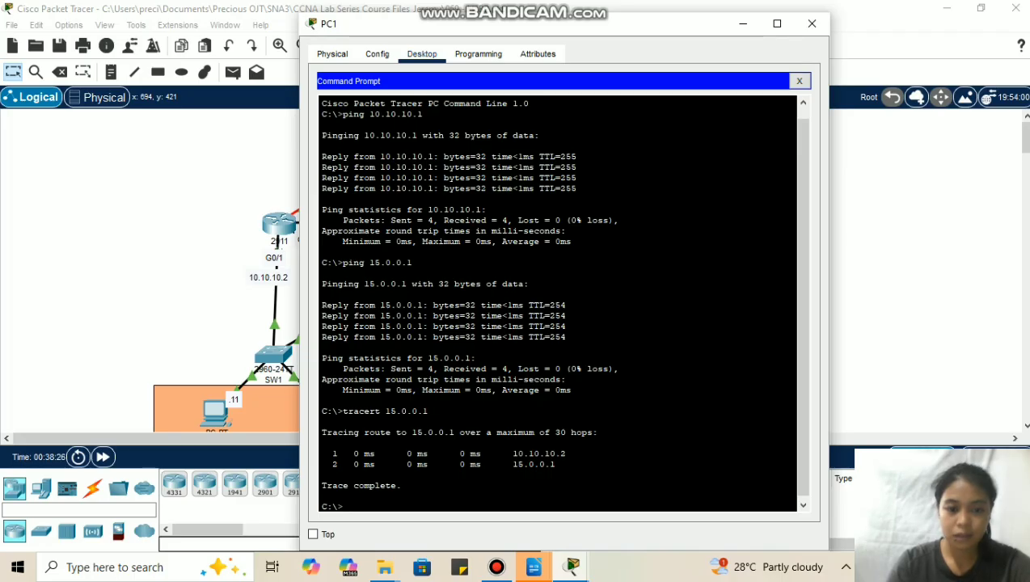
drag(566, 454, 513, 454)
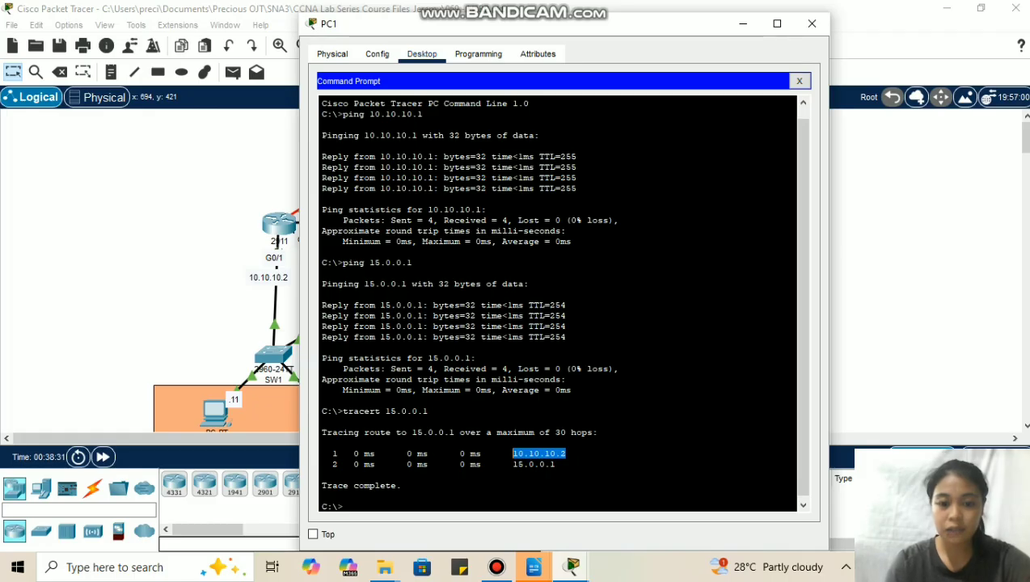
key(ctrl+c)
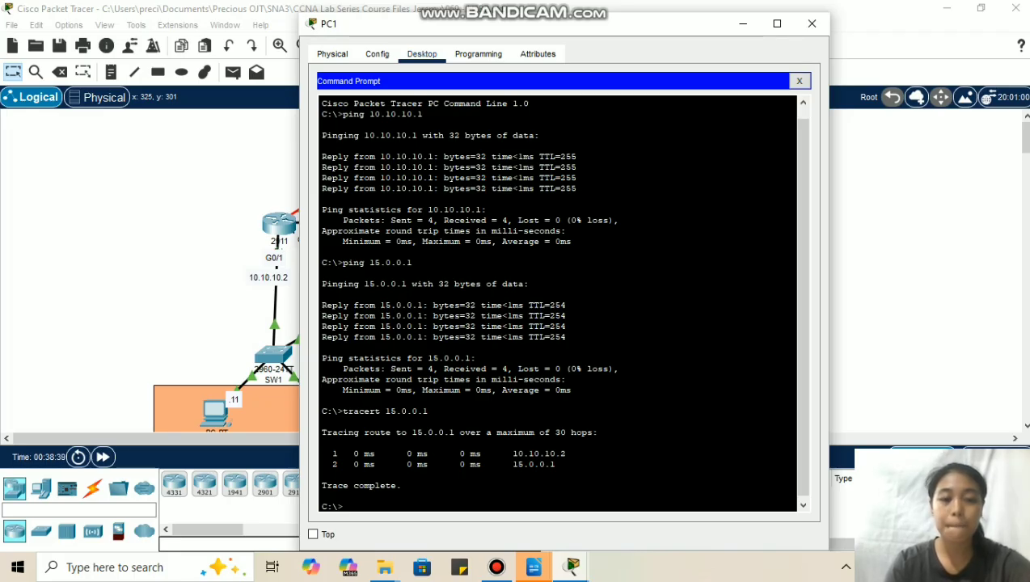
drag(559, 454, 508, 454)
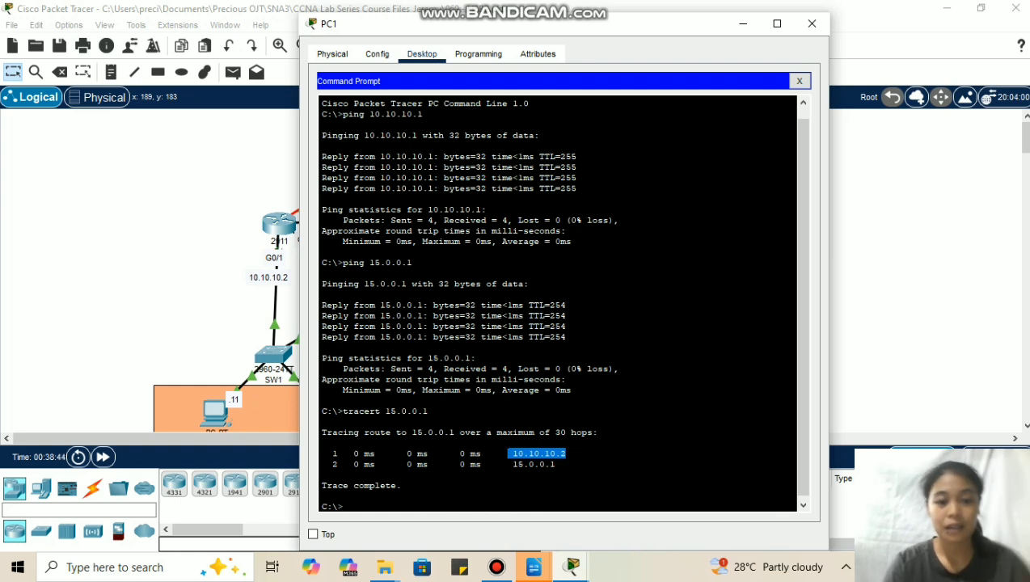
- Leave configuration mode on R1 and reload the router, saving the modified configuration and confirming the reload
click(127, 250)
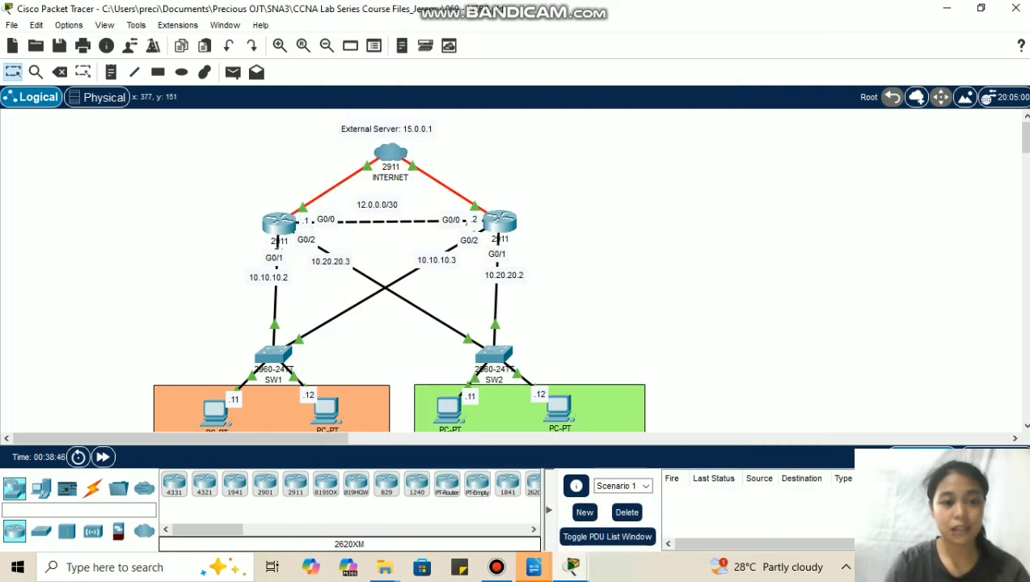
click(279, 224)
click(586, 473)
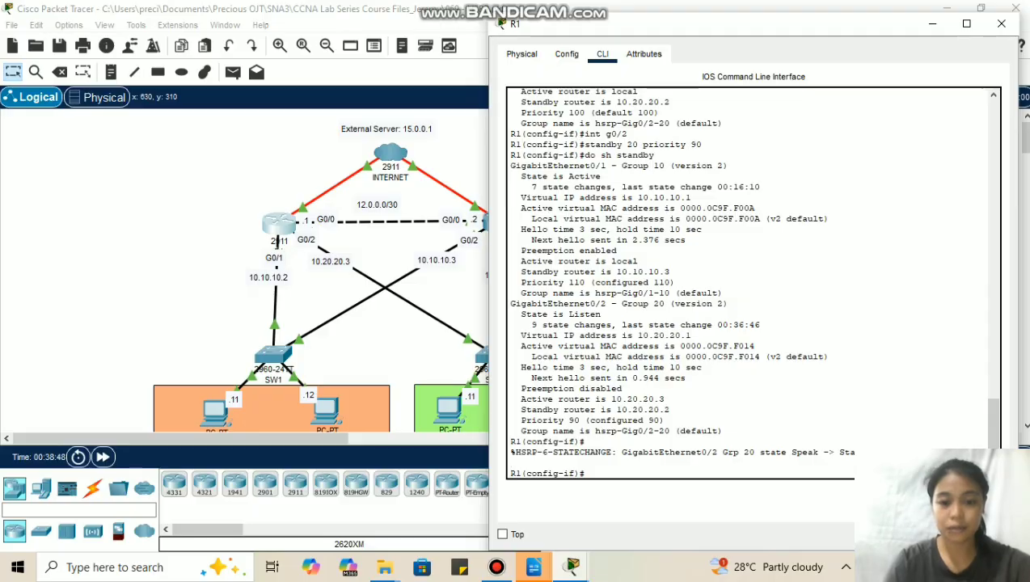
text(end)
key(Return)
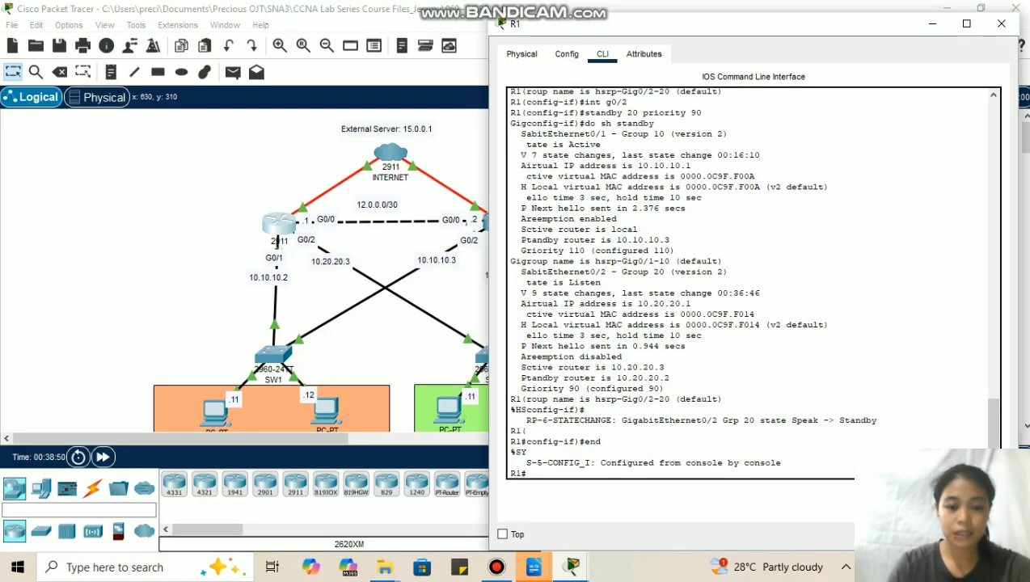
text(reload)
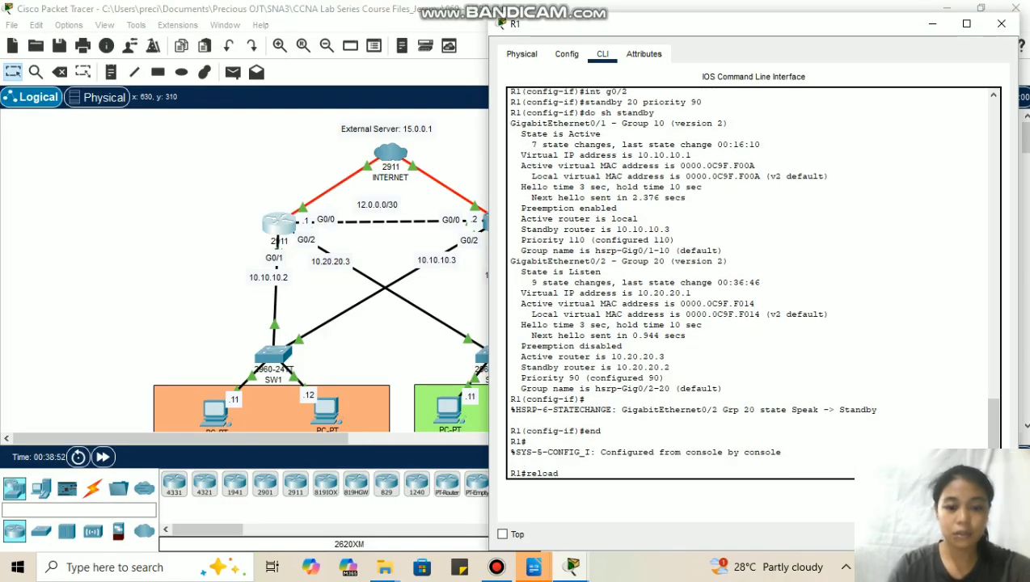
key(Return)
text(yes)
key(Return)
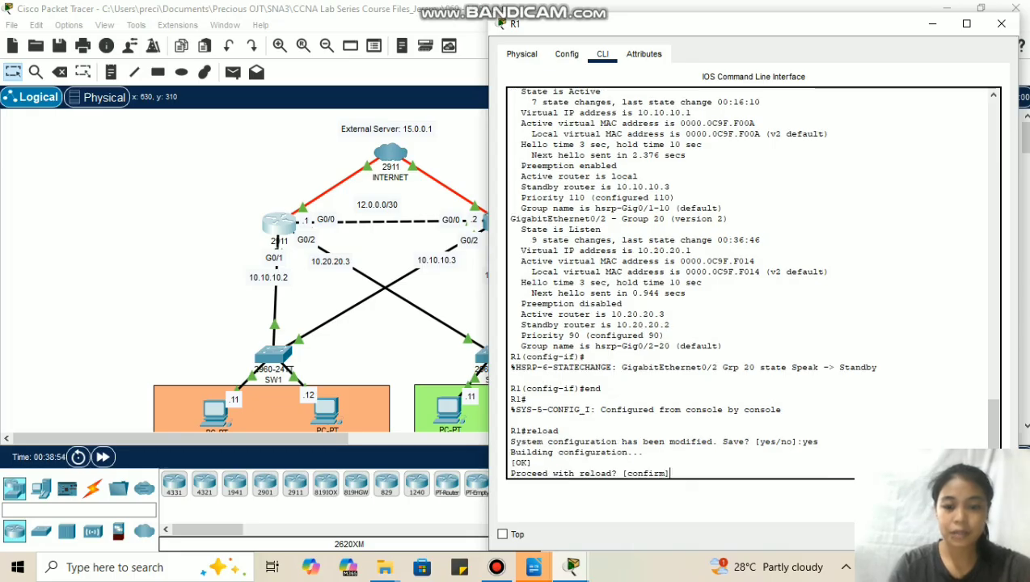
key(Return)
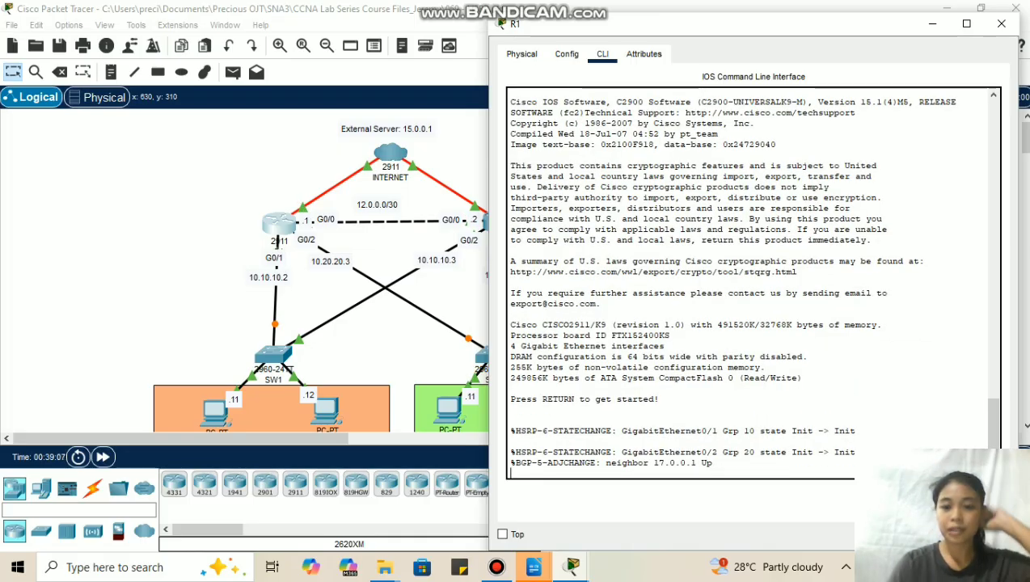
- Return to PC1 and repeat tracert 15.0.0.1 while R1 is recovering from the reload
mouse_move(533, 566)
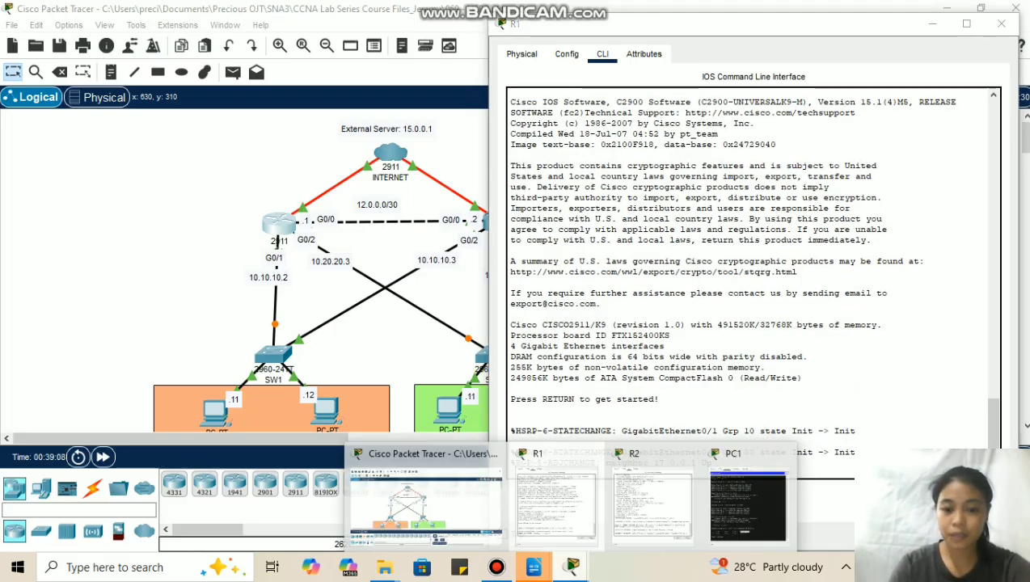
click(752, 522)
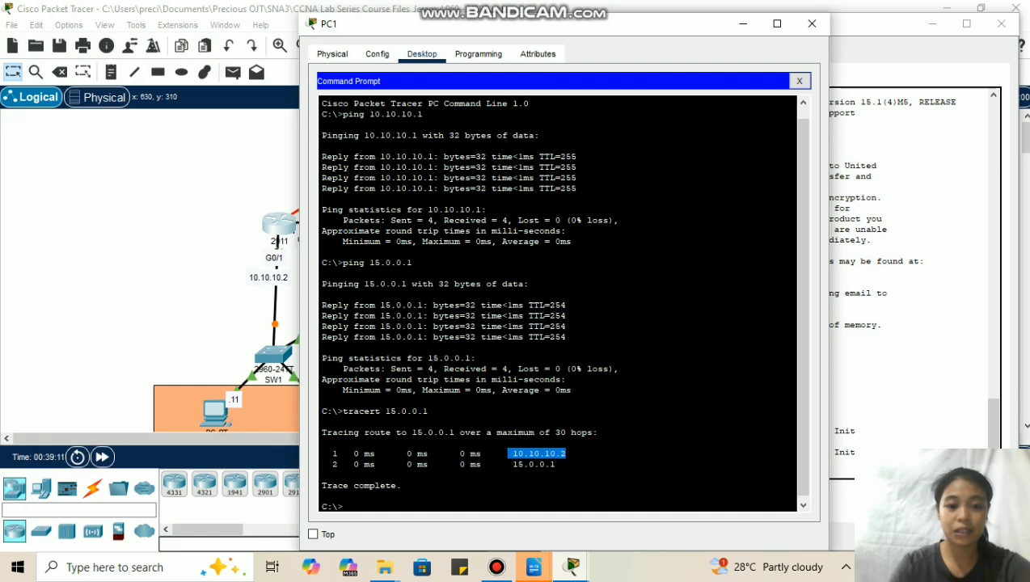
click(344, 507)
text(tracert 15.0.0.1)
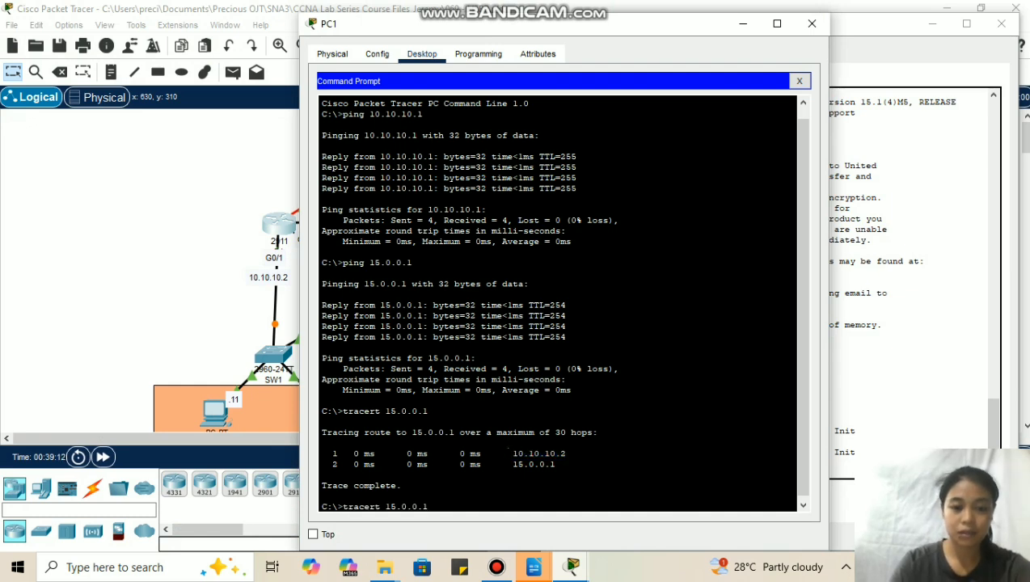
key(Return)
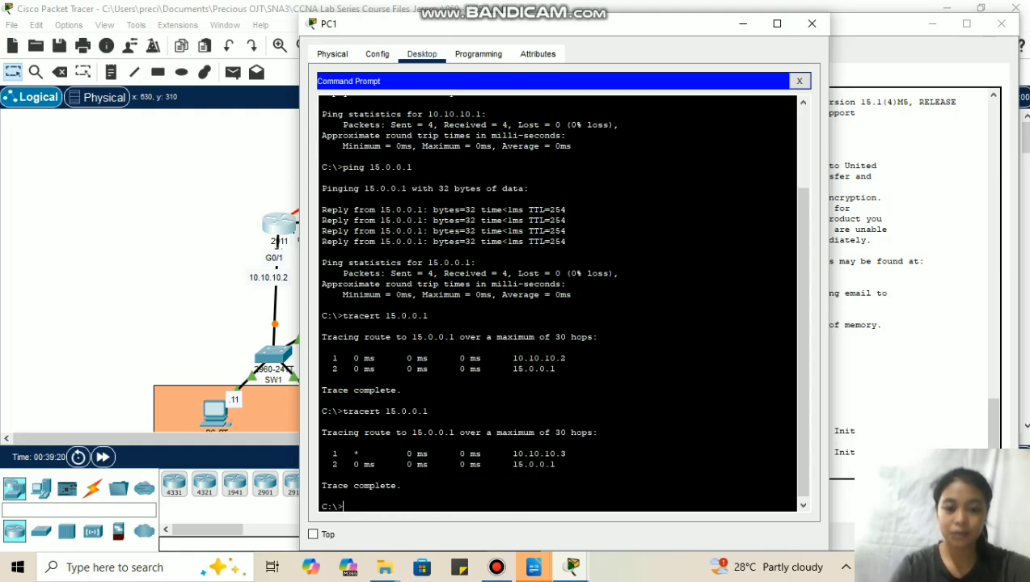
- Compare the first hop of PC1's second trace with the router interface addresses in the topology, ending at PC1's command prompt
drag(567, 454, 508, 454)
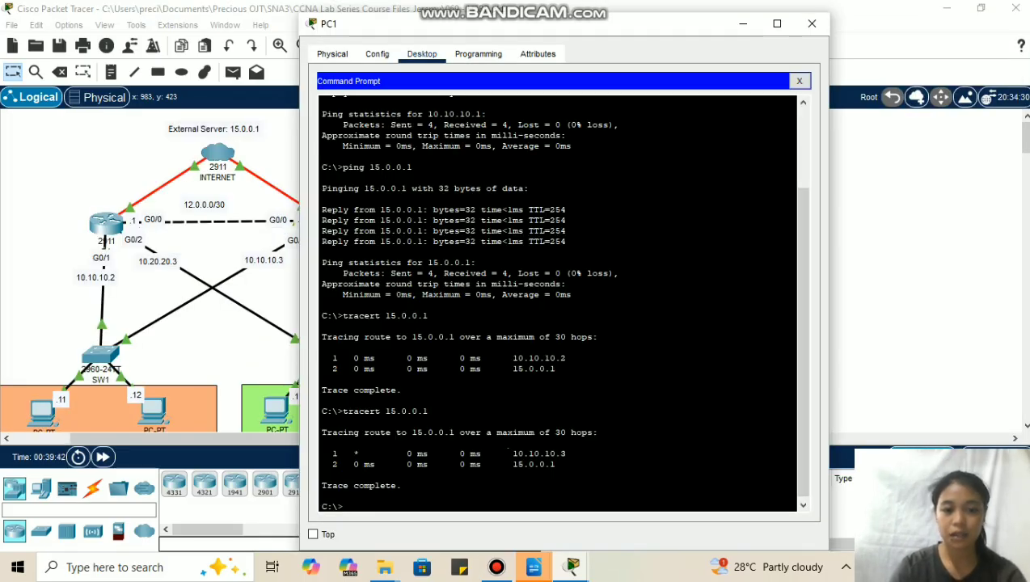
drag(567, 454, 508, 454)
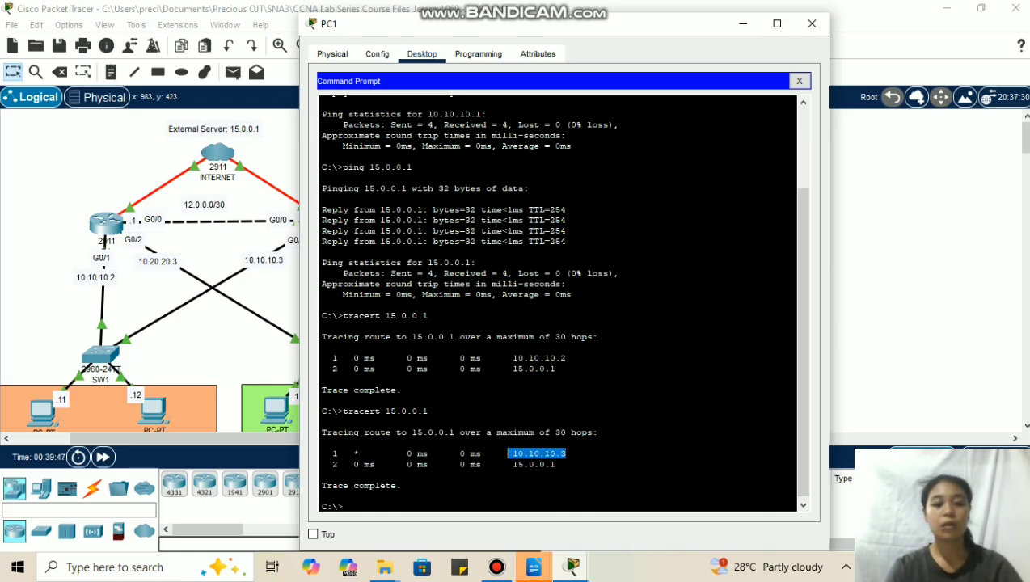
key(alt+F4)
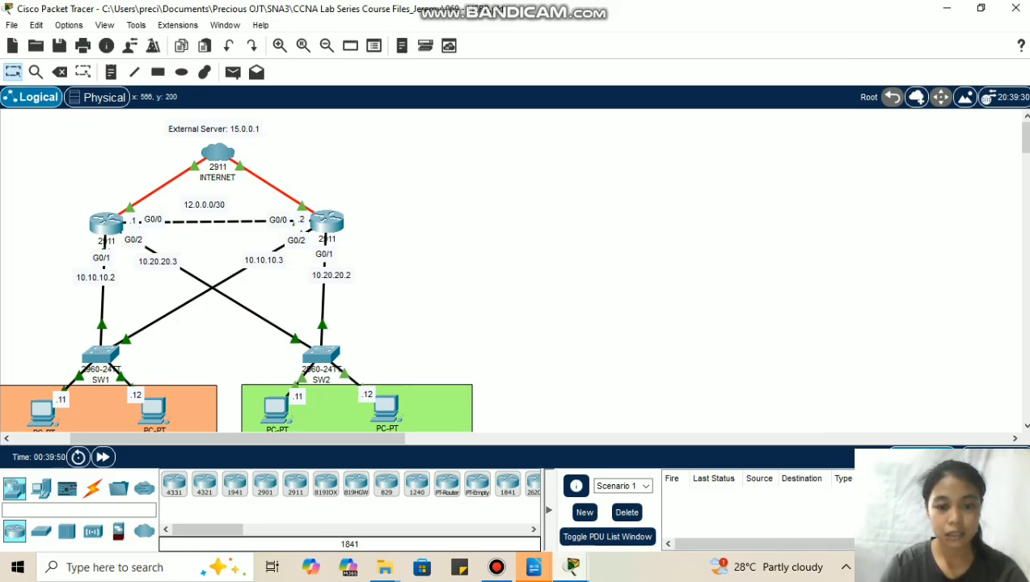
click(572, 567)
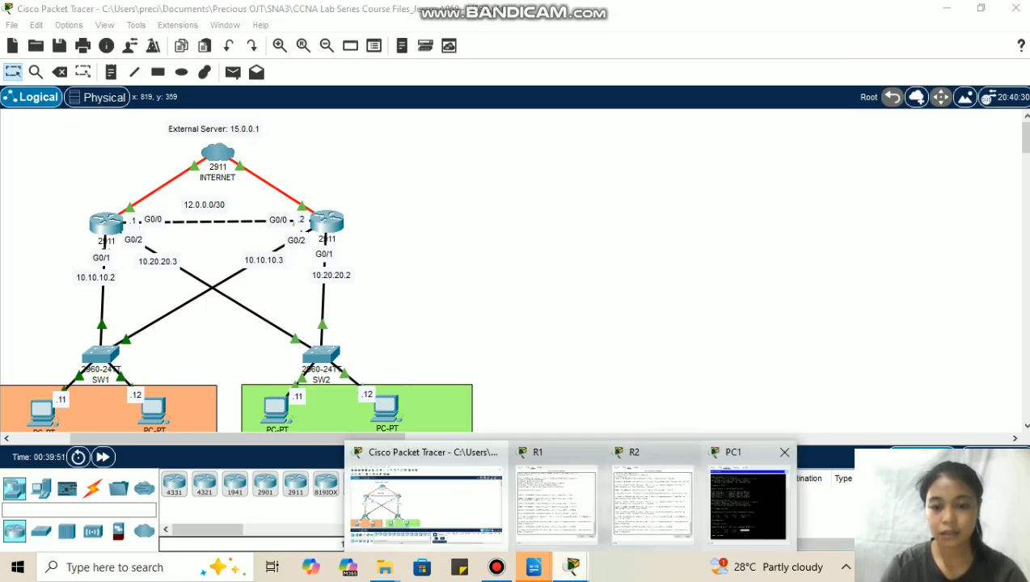
click(748, 502)
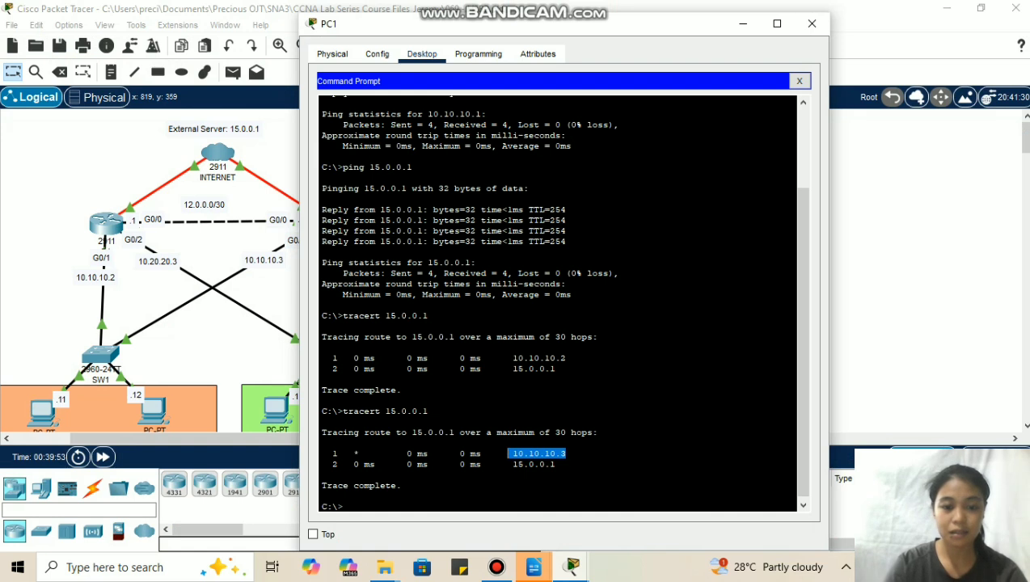
click(508, 450)
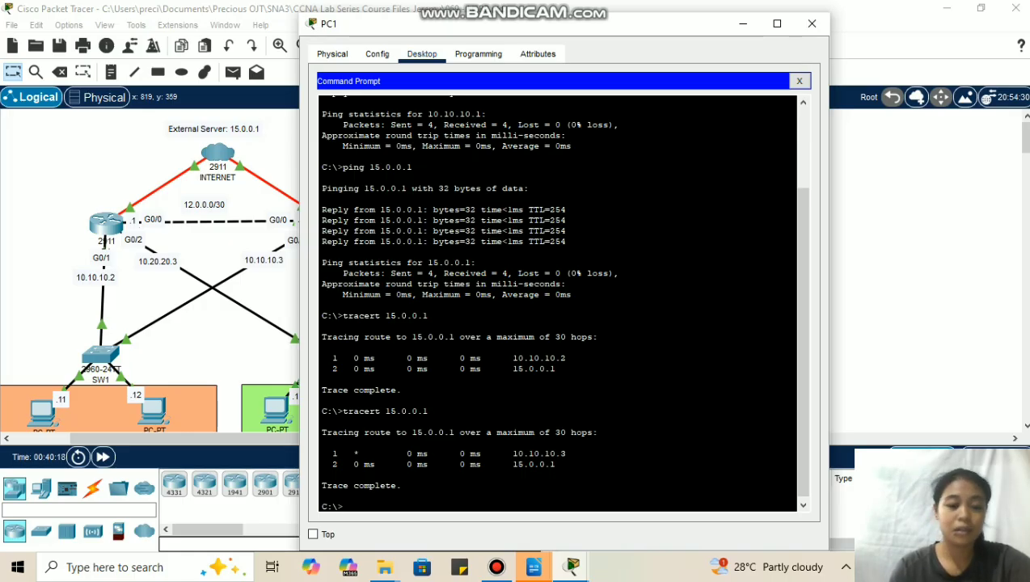
- Repeat tracert 15.0.0.1 on PC1 once R1 has reloaded and check the first-hop address of the new trace
key(Up)
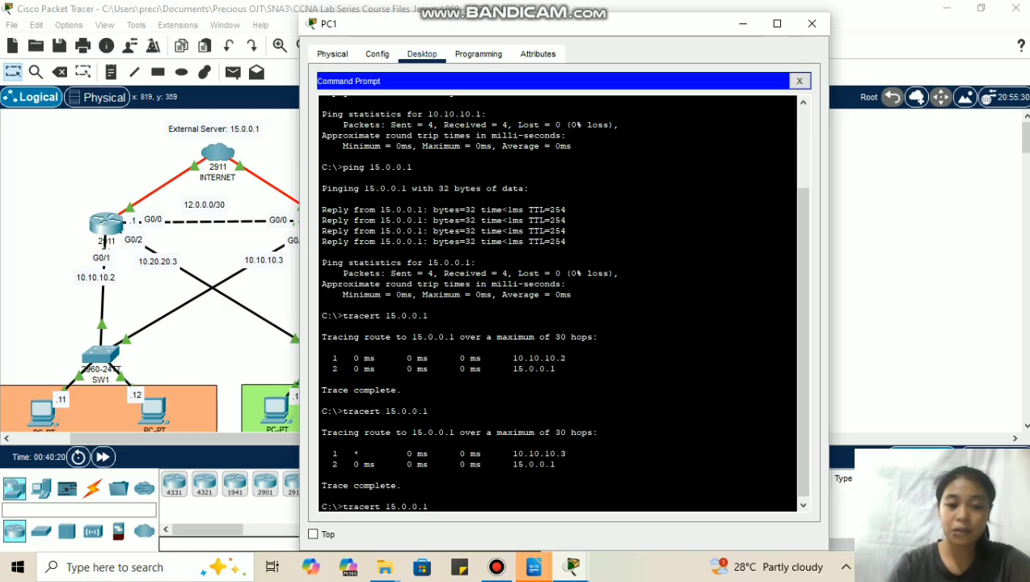
key(Return)
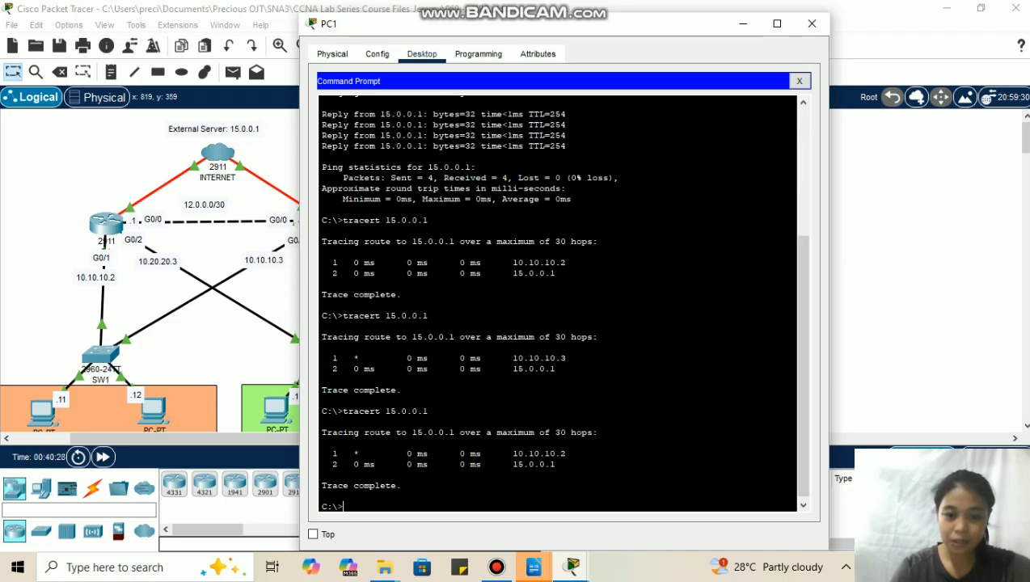
drag(567, 454, 508, 454)
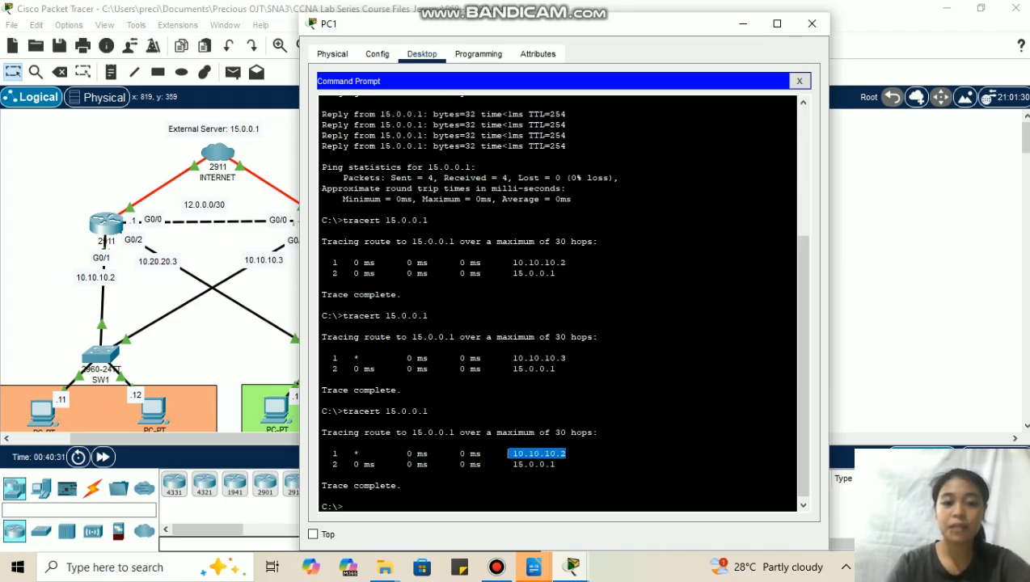
click(511, 494)
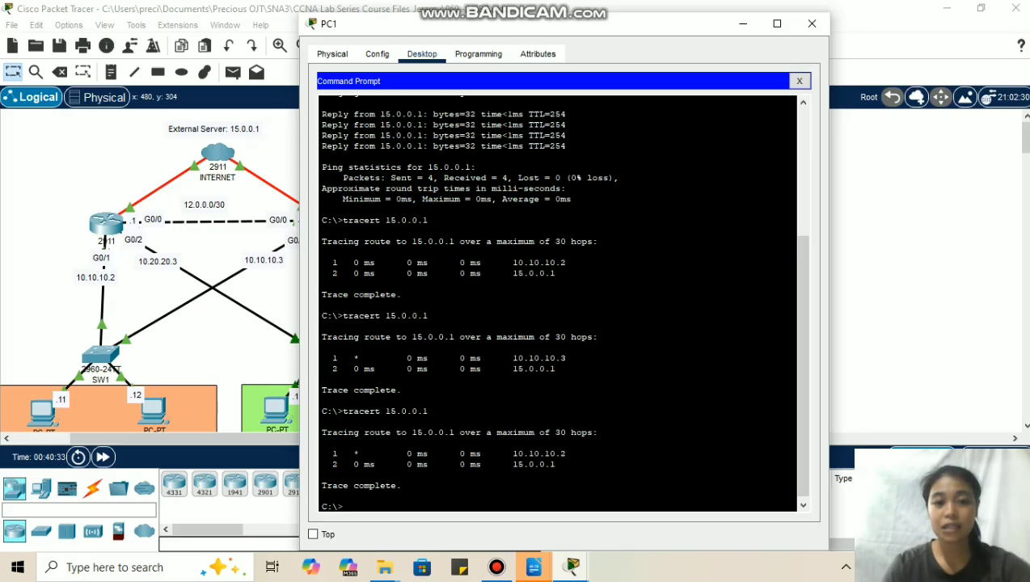
- Open the Command Prompt on PC3 in VLAN20 and ping its virtual gateway 10.20.20.1
click(190, 323)
scroll(190, 323, down, 2)
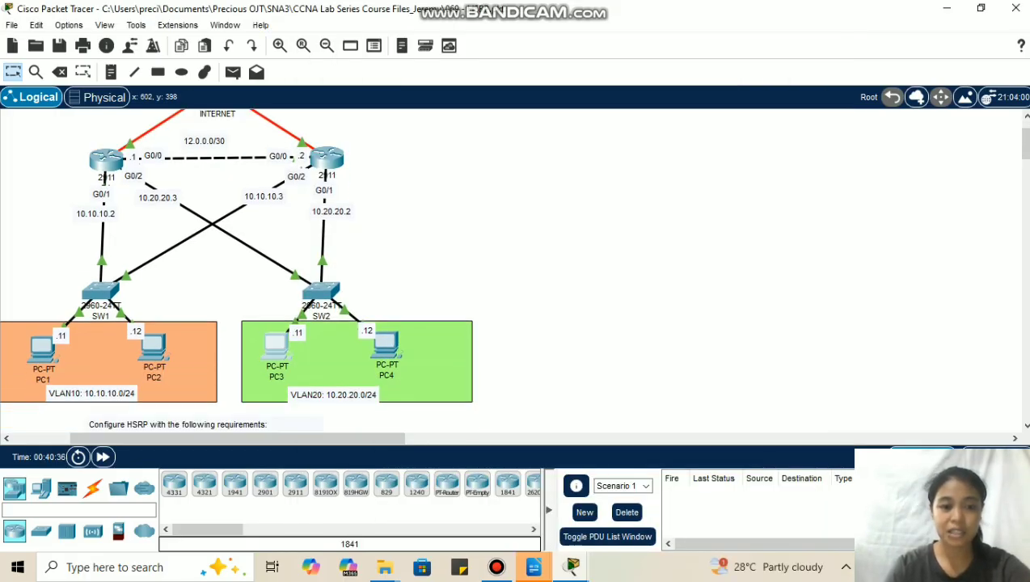
click(276, 346)
click(422, 54)
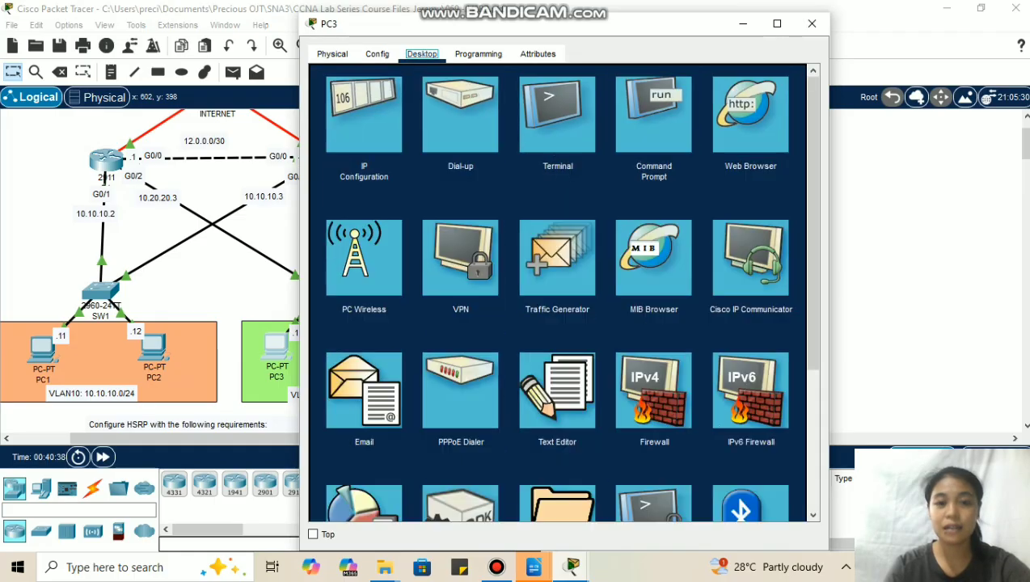
click(653, 113)
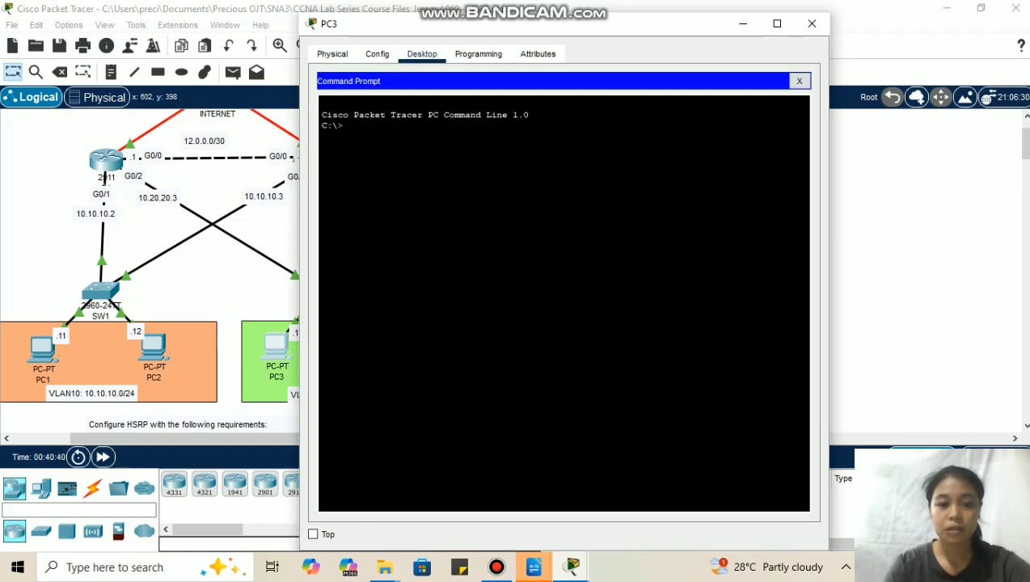
text(ping)
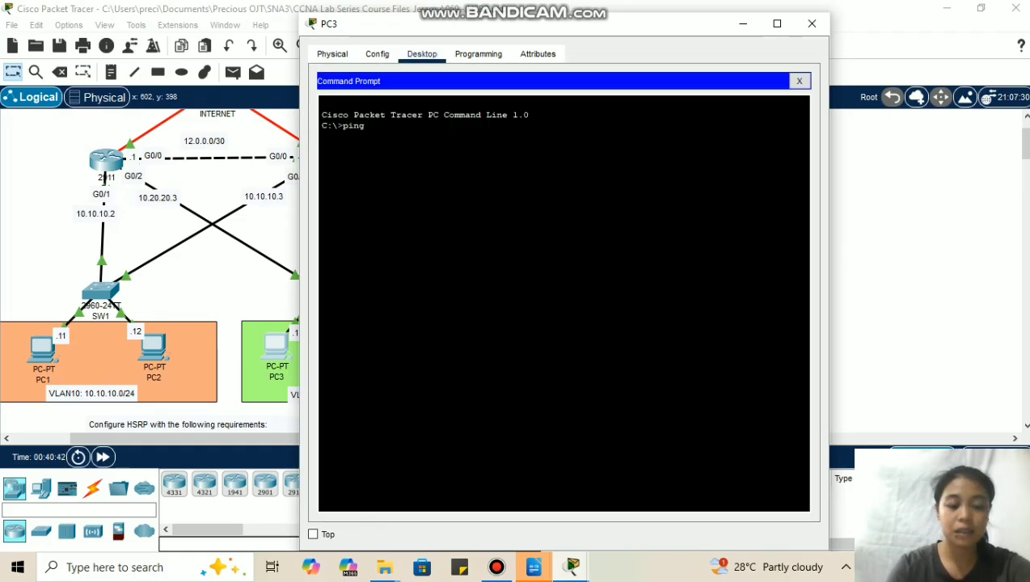
text( 10.20.20.1)
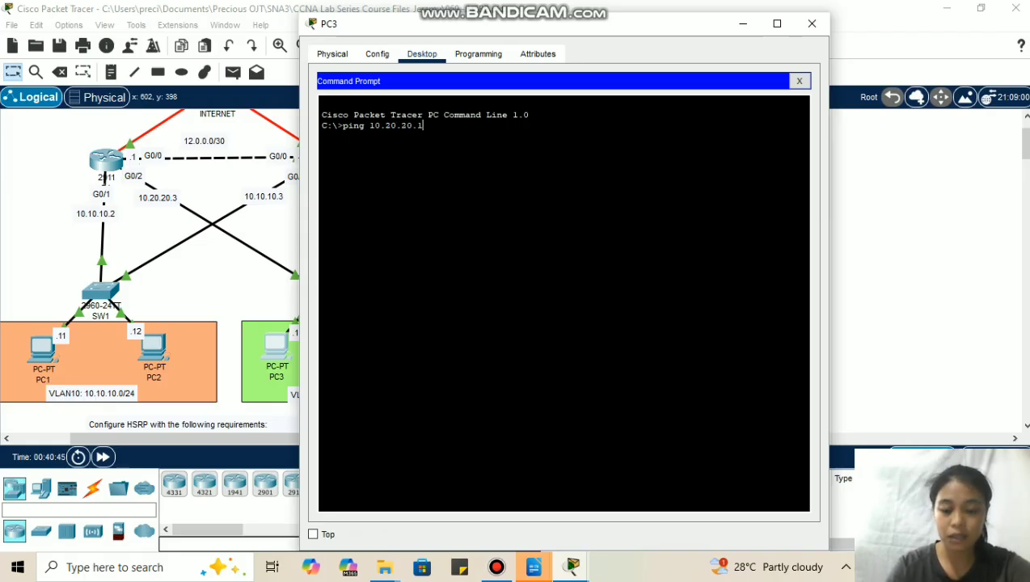
key(Return)
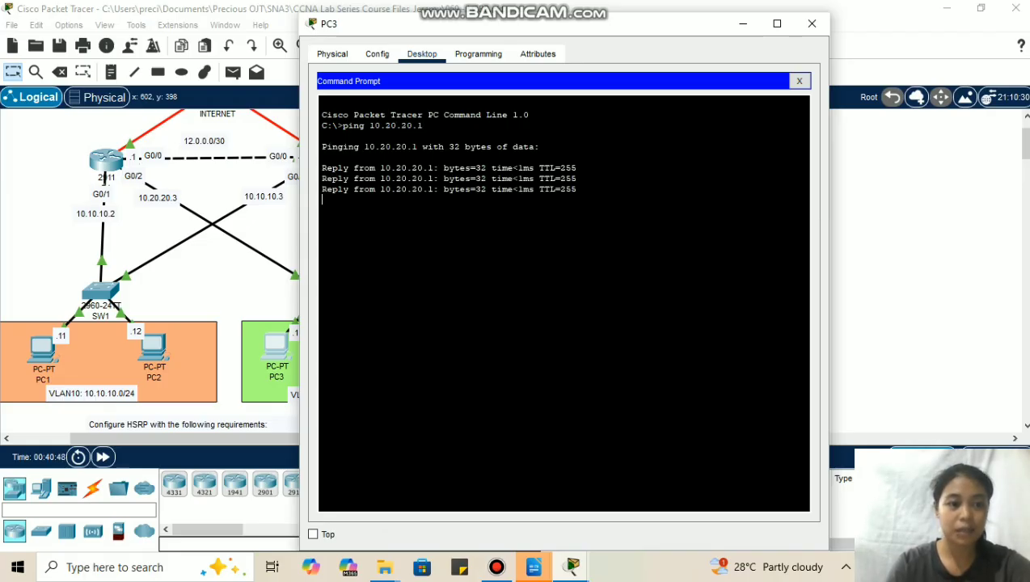
- Ping the external server 15.0.0.1 from PC3
text(pi)
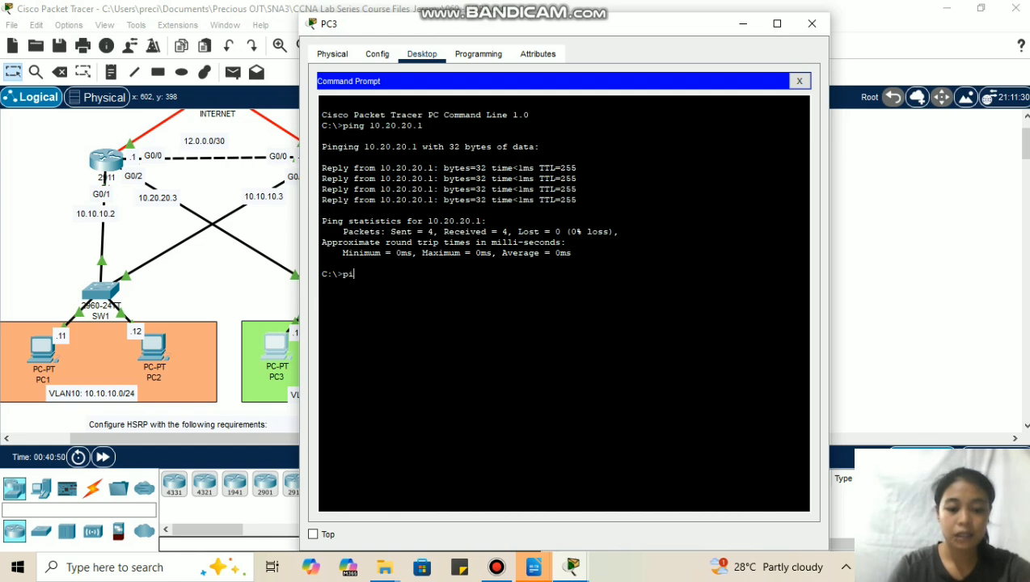
text(ng 15.0.0.1)
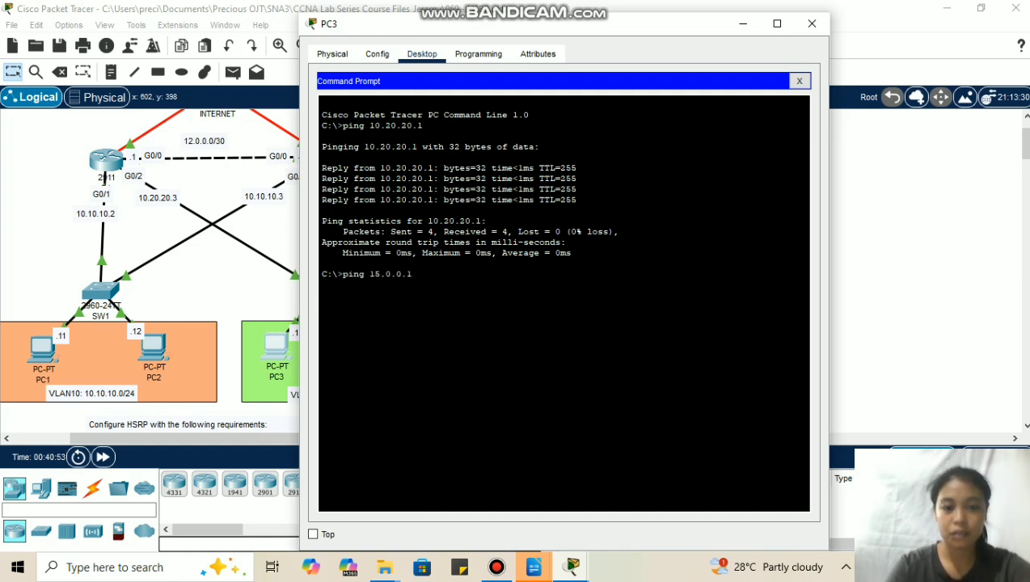
key(Return)
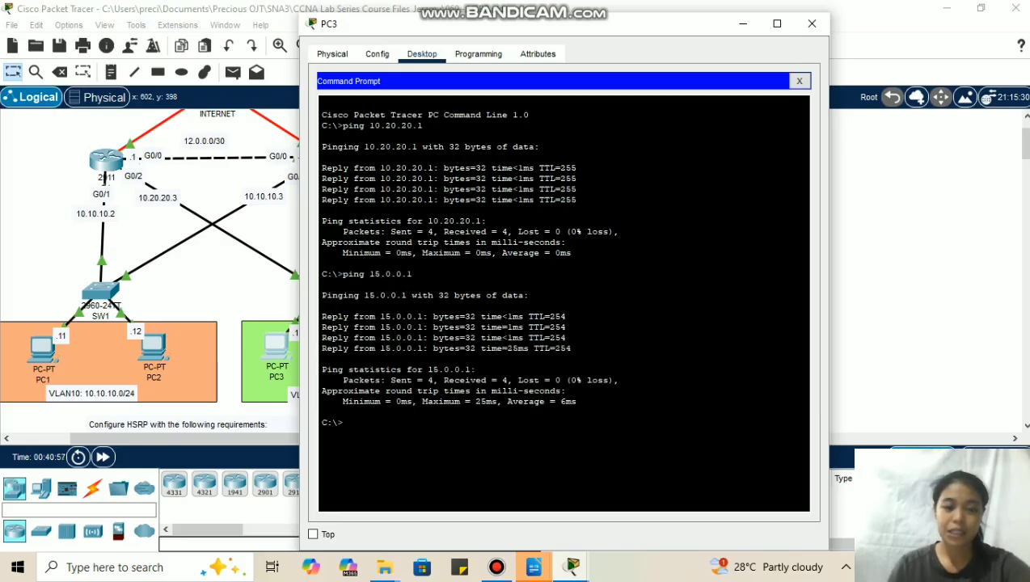
- Run tracert 15.0.0.1 on PC3, reviewing the HSRP requirements note below the topology before executing the trace
text(trac)
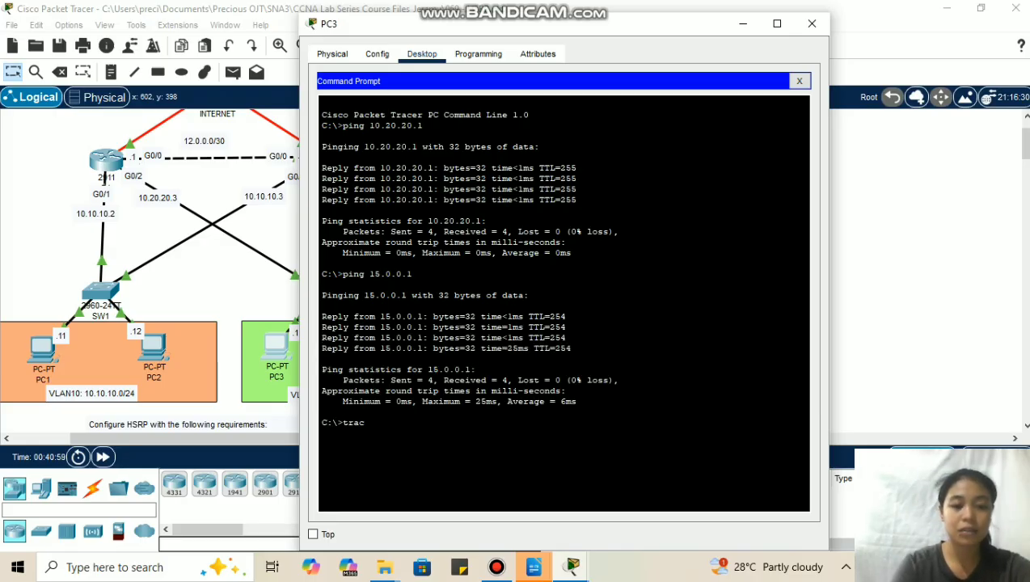
text(ert)
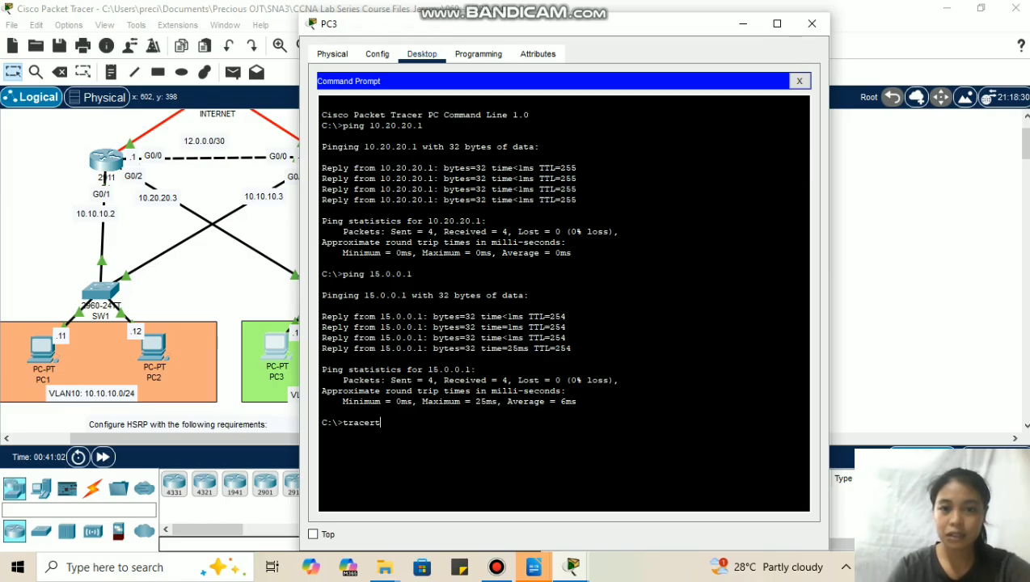
drag(566, 24, 708, 23)
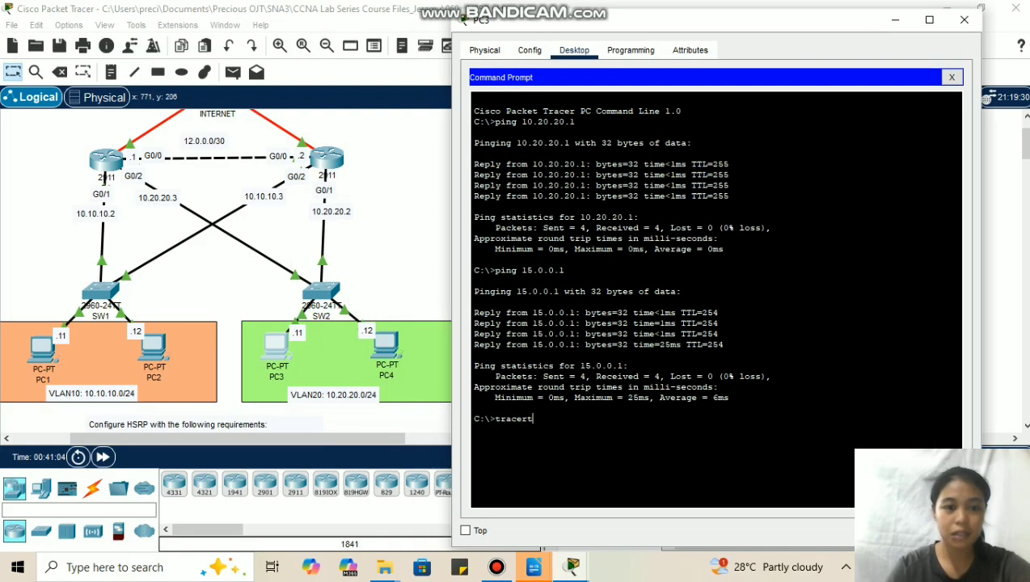
click(953, 24)
scroll(237, 266, down, 3)
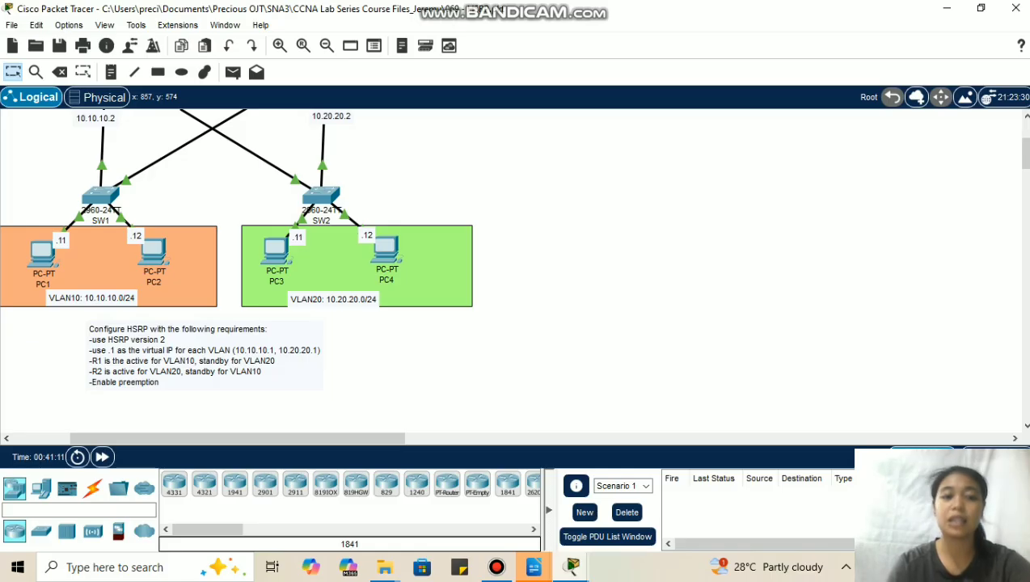
mouse_move(571, 567)
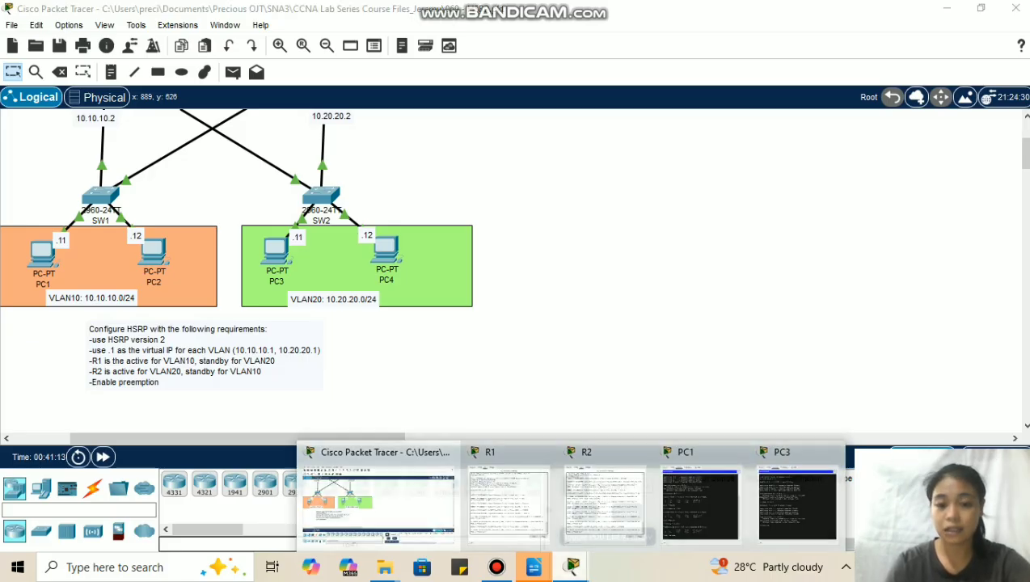
click(797, 485)
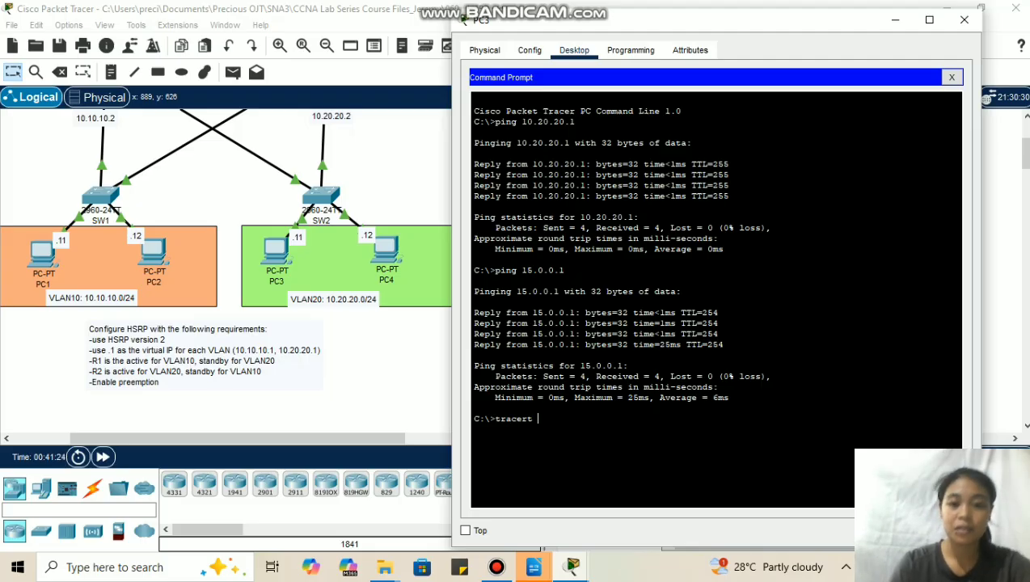
text(15.0.0.)
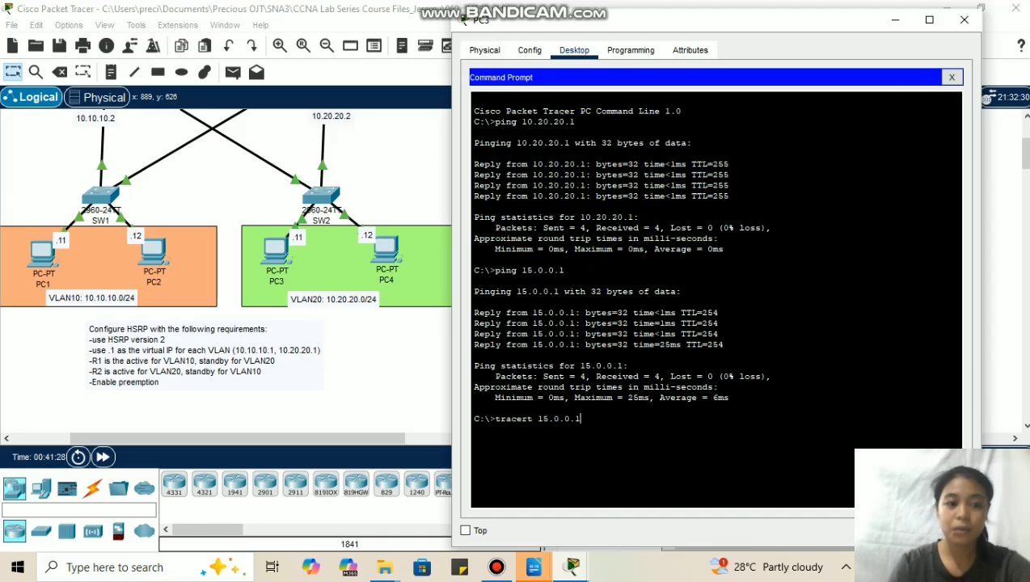
text(1)
key(Return)
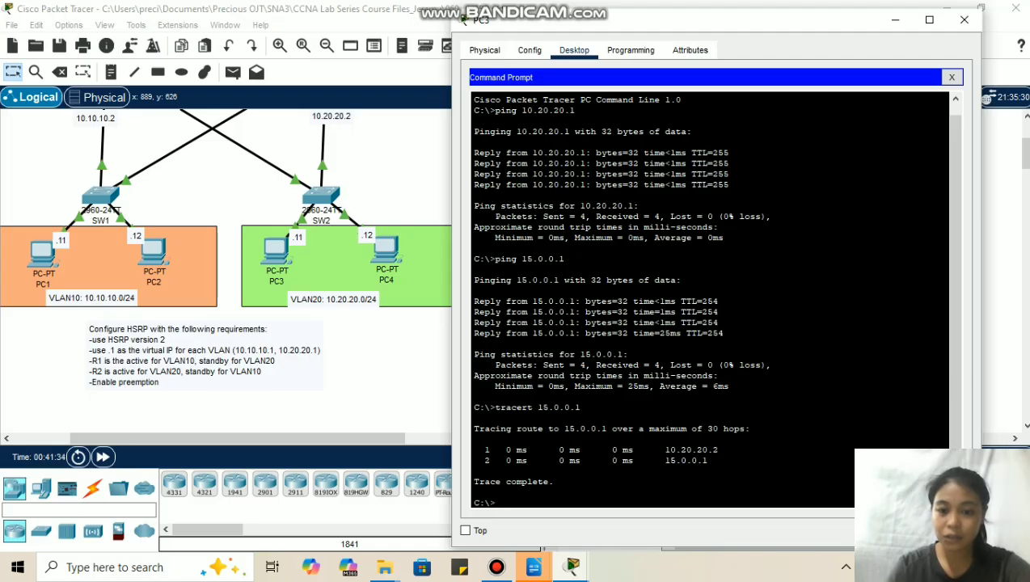
- Compare the first hop of PC3's trace with the router interface addresses in the topology
drag(718, 450, 660, 450)
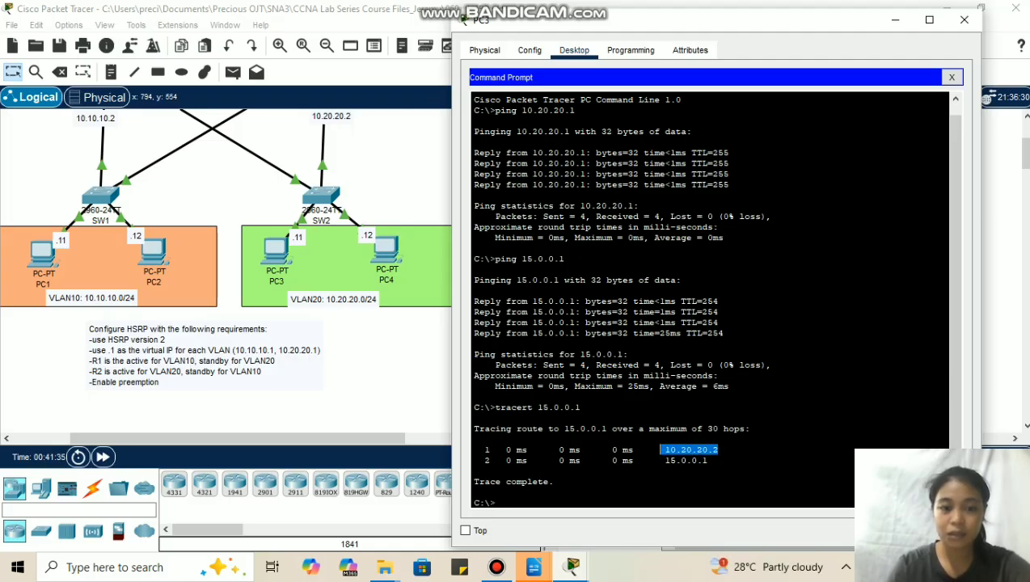
key(alt+F4)
scroll(235, 267, up, 3)
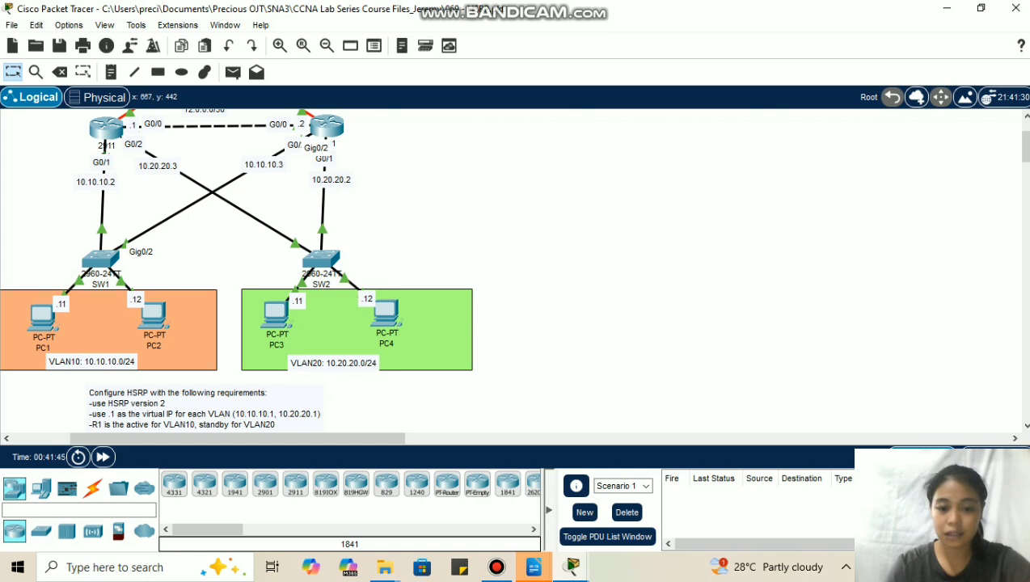
click(572, 566)
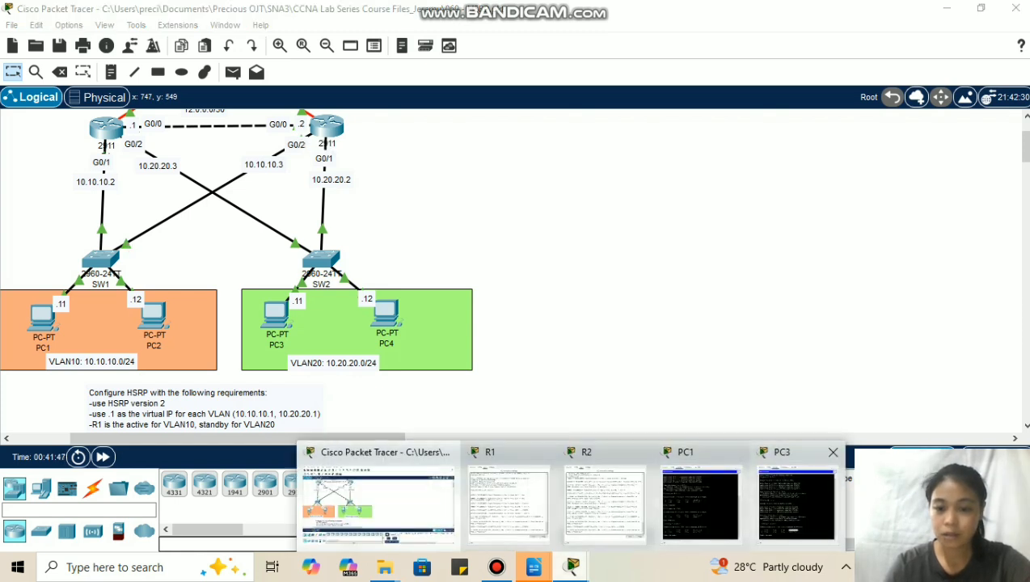
click(797, 501)
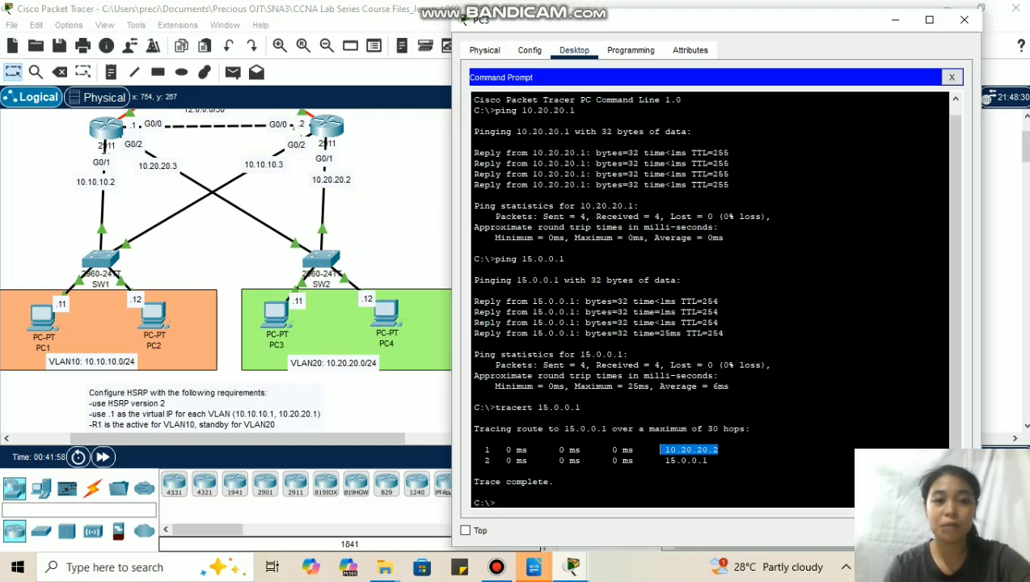
- Leave configuration mode on R2 and reload the router, saving the modified configuration and confirming the reload
click(964, 20)
click(326, 127)
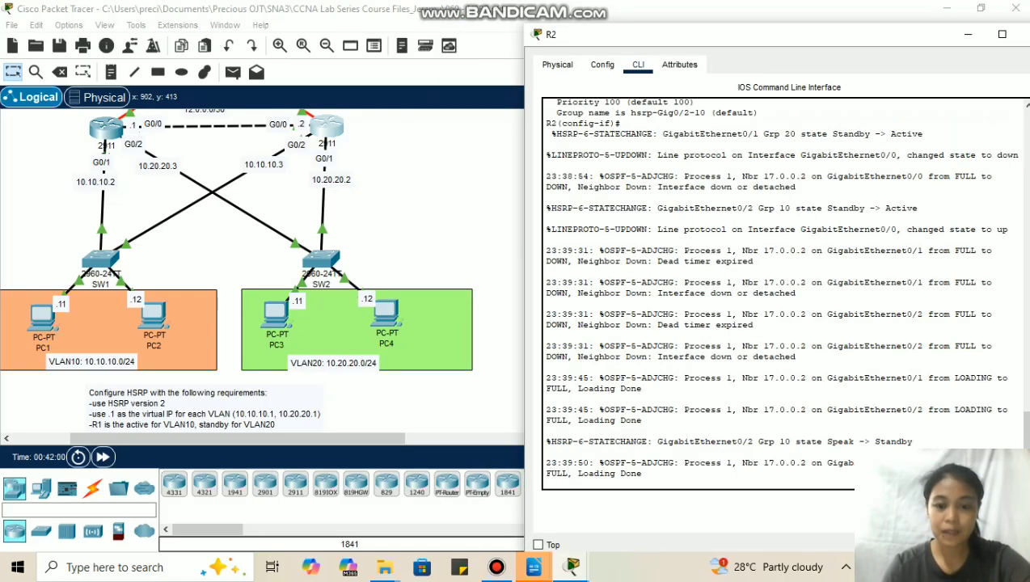
key(Return)
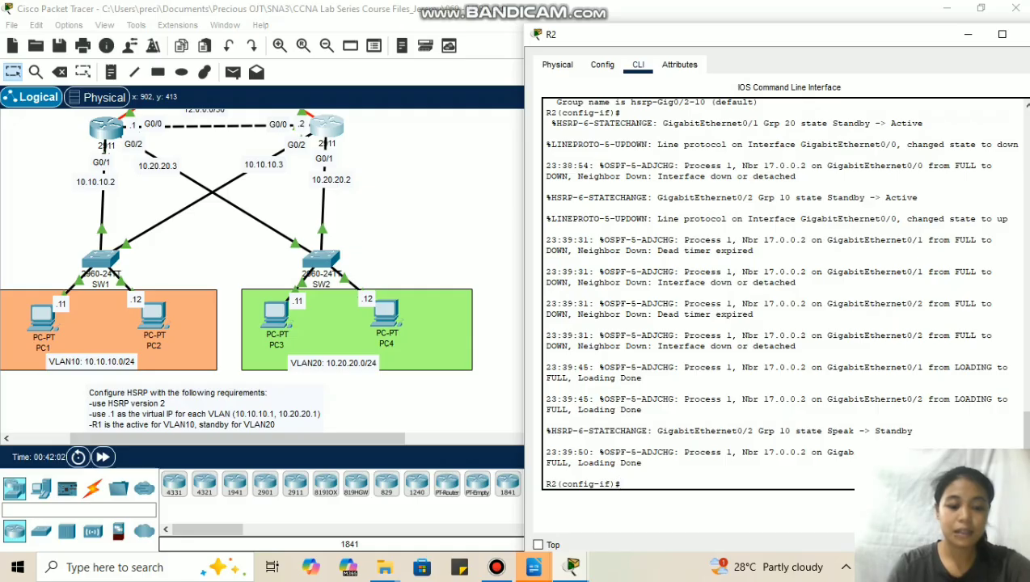
text(end)
key(Return)
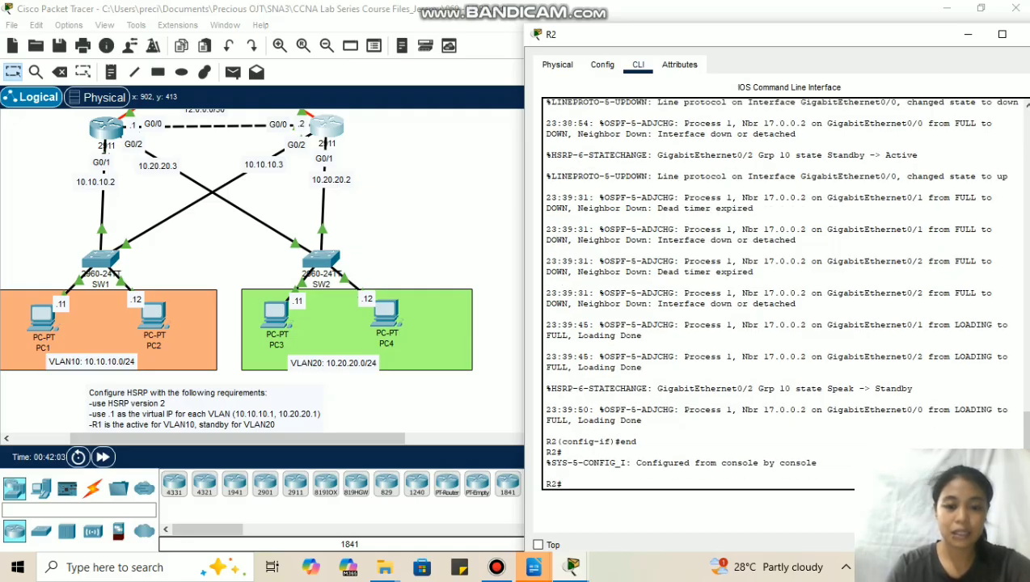
text(relad)
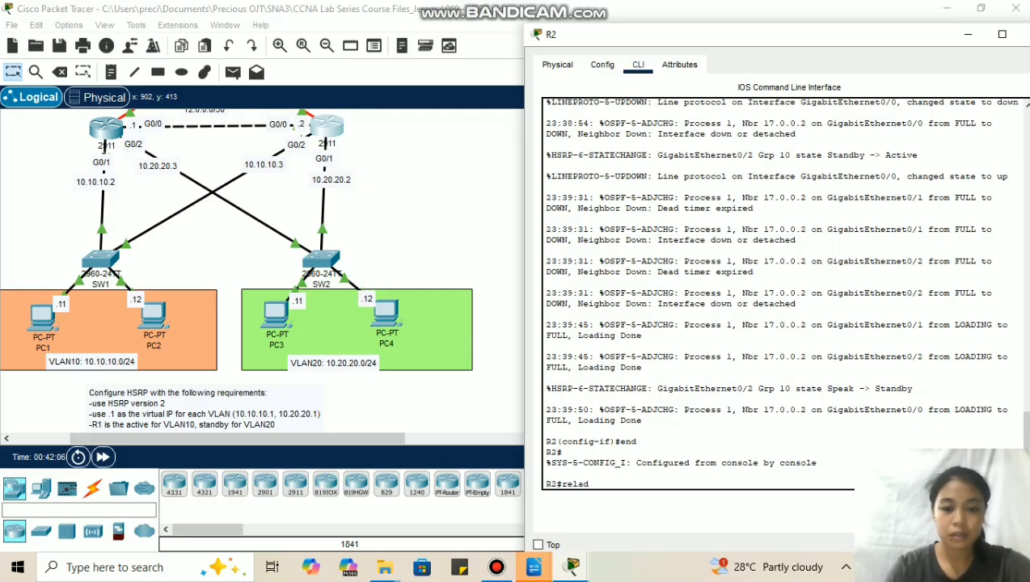
key(BackSpace)
key(BackSpace)
text(oad)
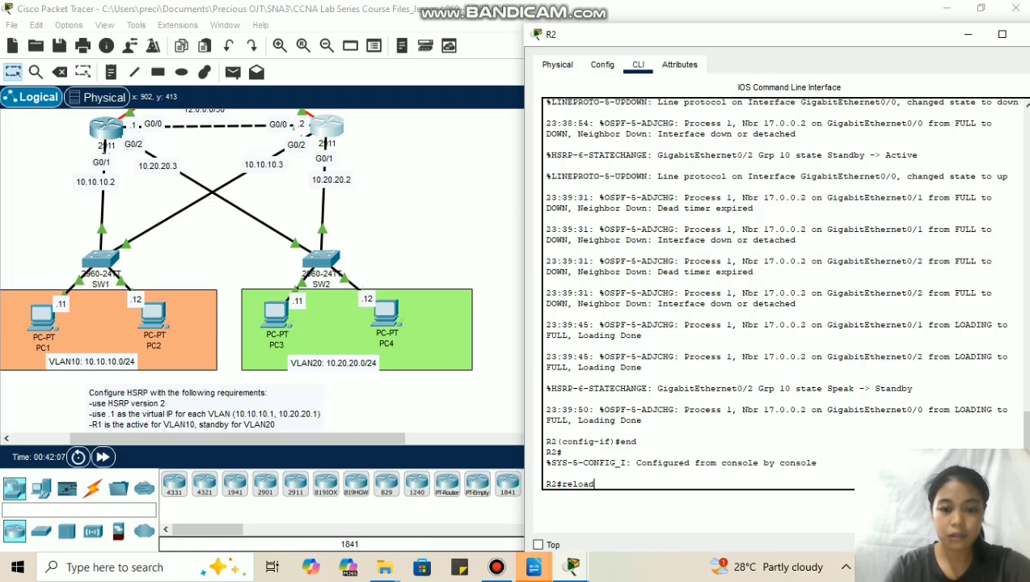
key(Return)
text(yes)
key(Return)
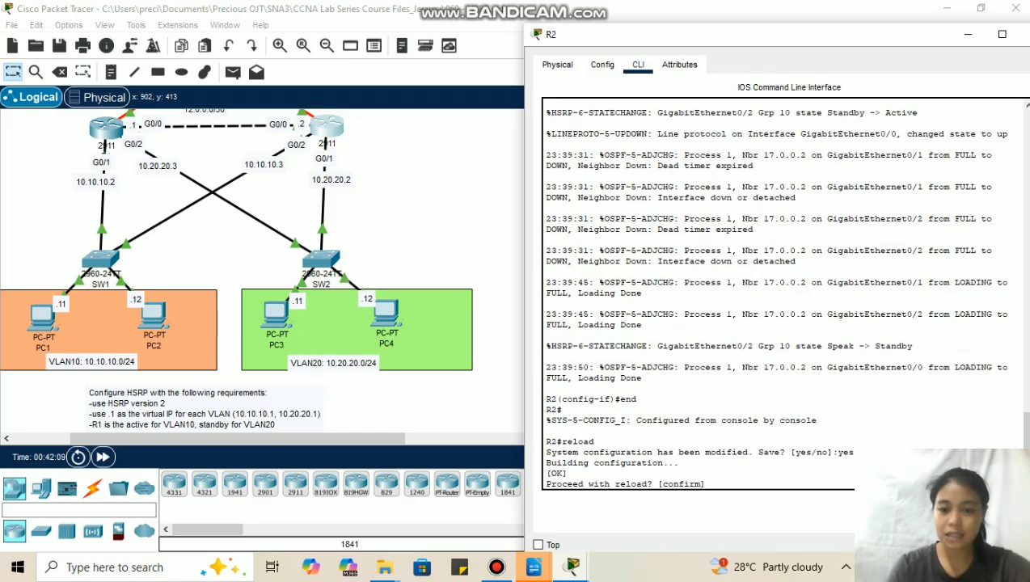
key(Return)
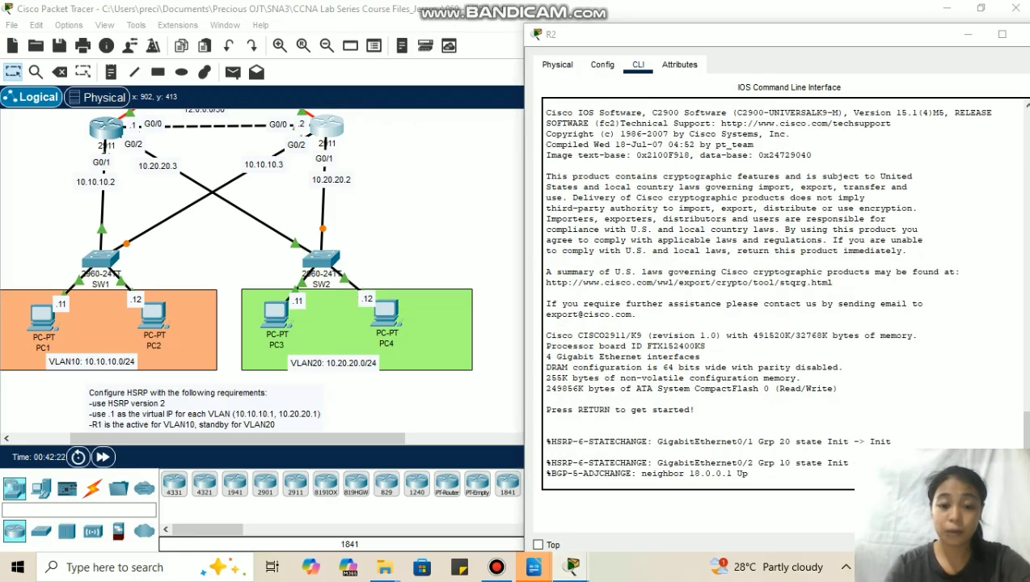
- Rerun tracert 15.0.0.1 from PC3's command prompt during R2's reload and examine the first hop
mouse_move(534, 567)
click(881, 489)
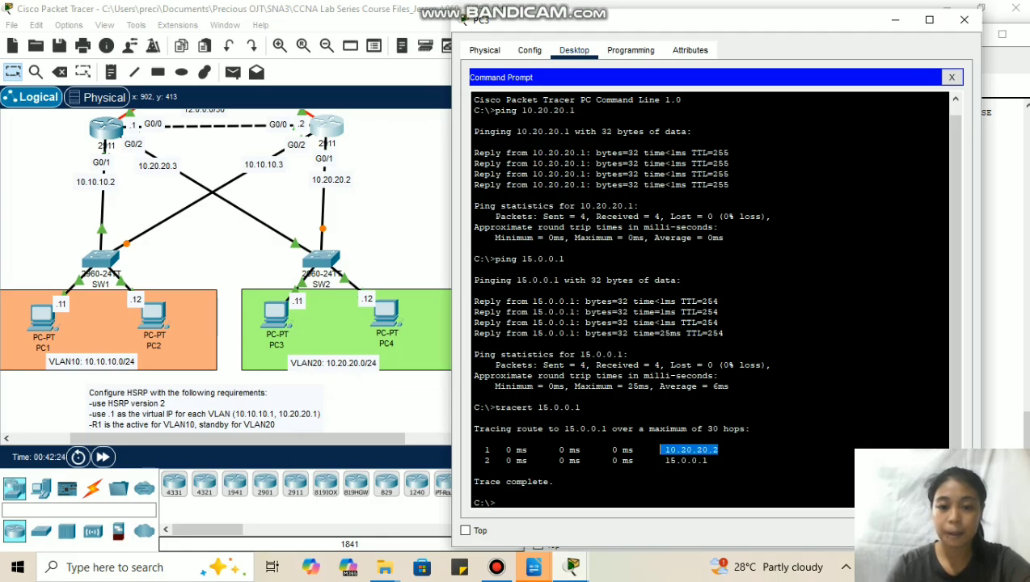
click(495, 502)
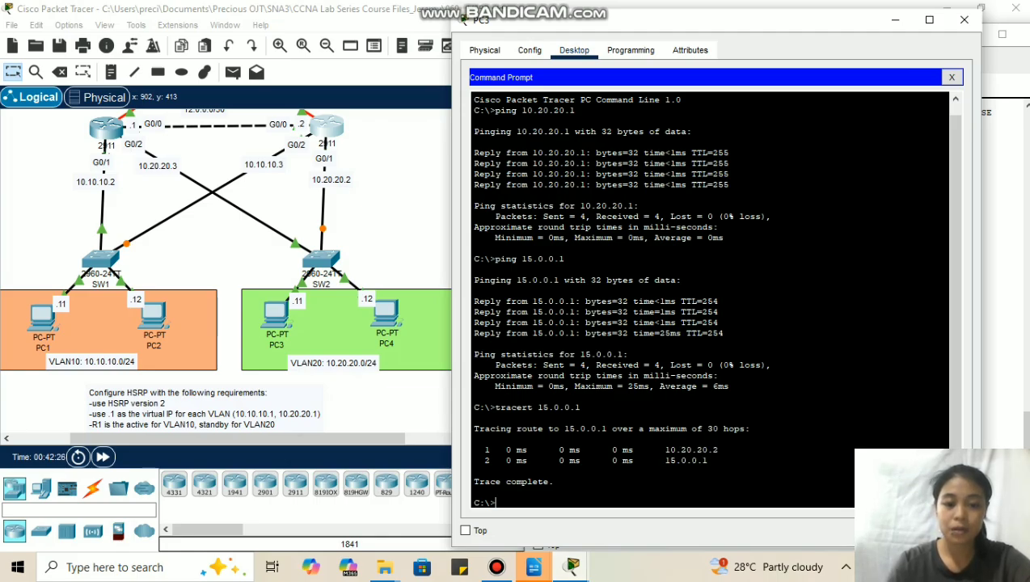
key(Up)
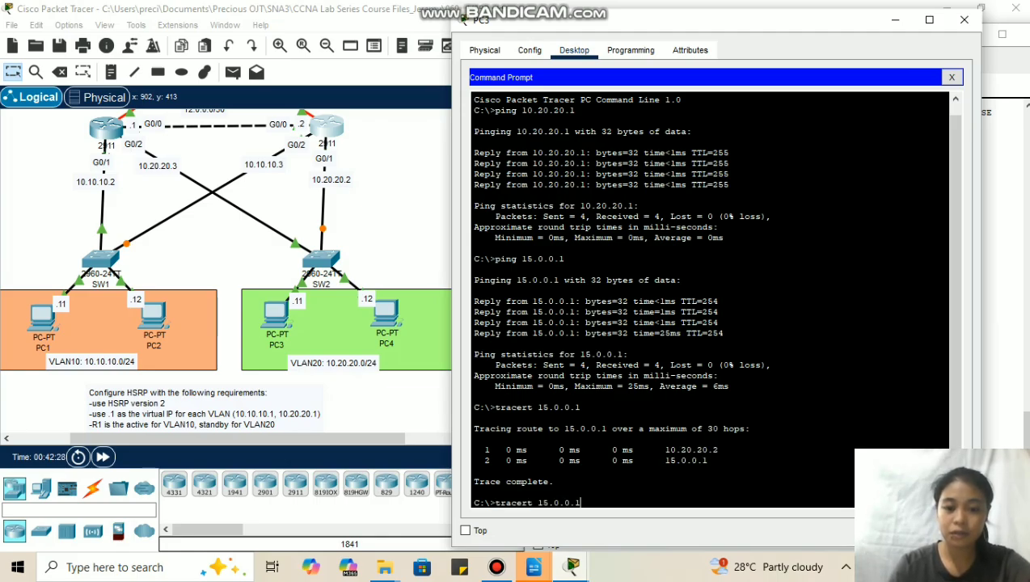
key(Return)
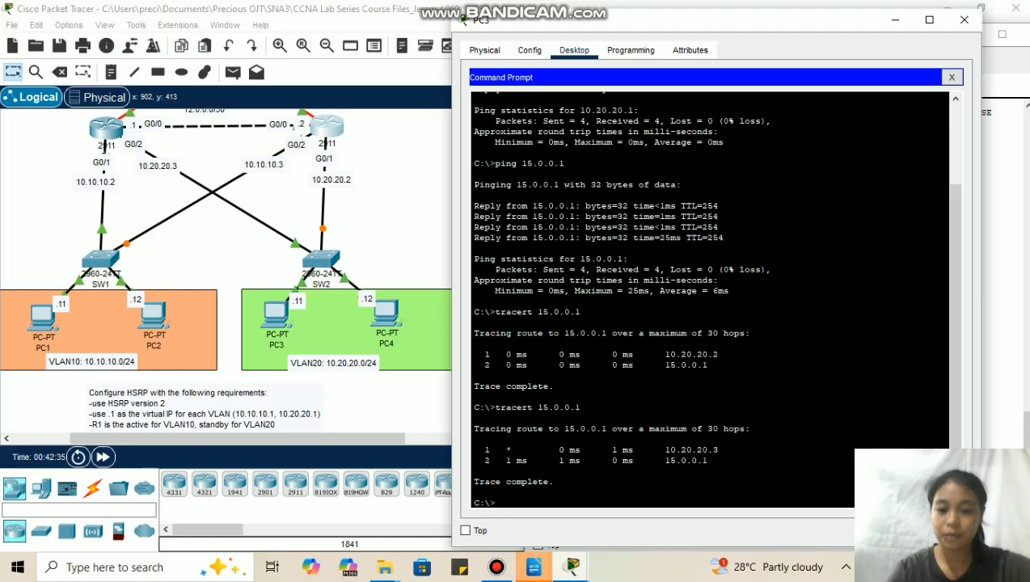
drag(719, 450, 662, 449)
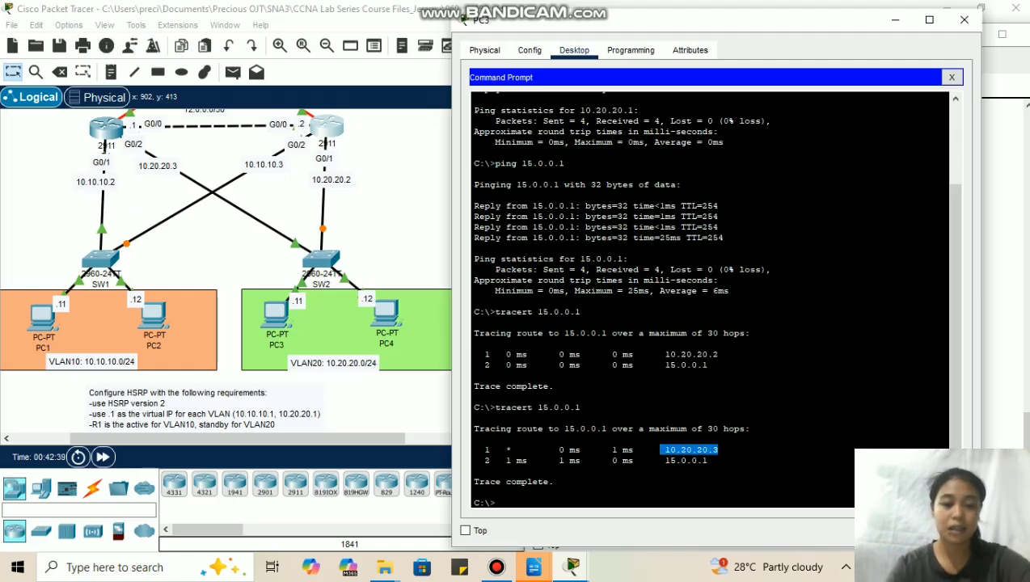
click(662, 450)
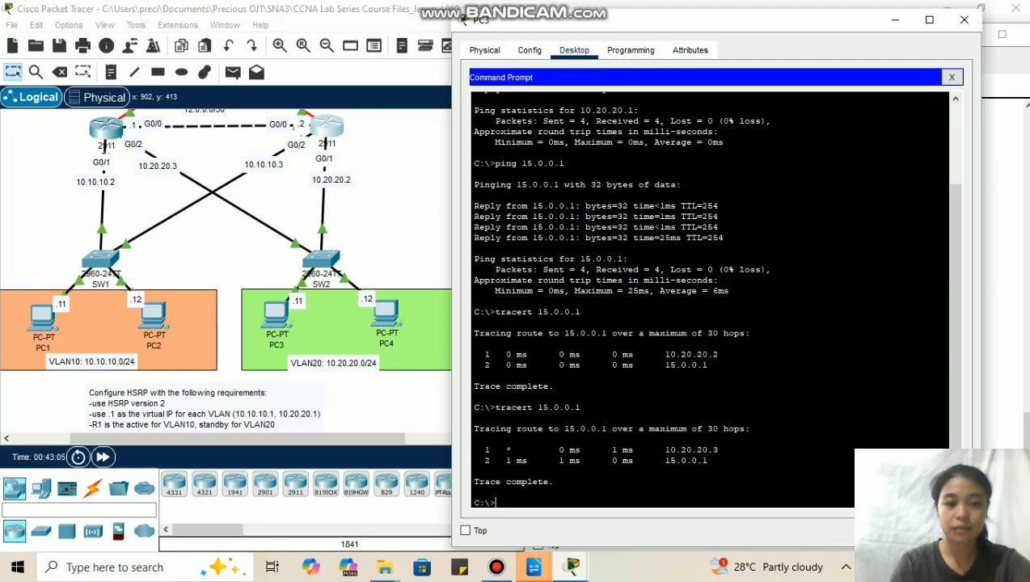
- Repeat tracert 15.0.0.1 on PC3 with R2's links recovered, check the first hop, and close PC3
key(Up)
key(Return)
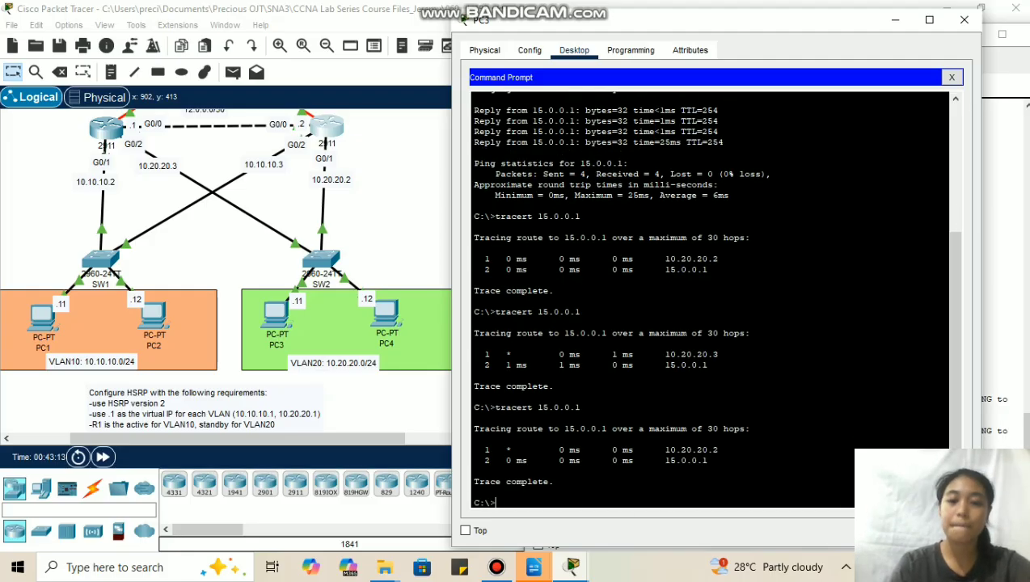
drag(718, 450, 660, 450)
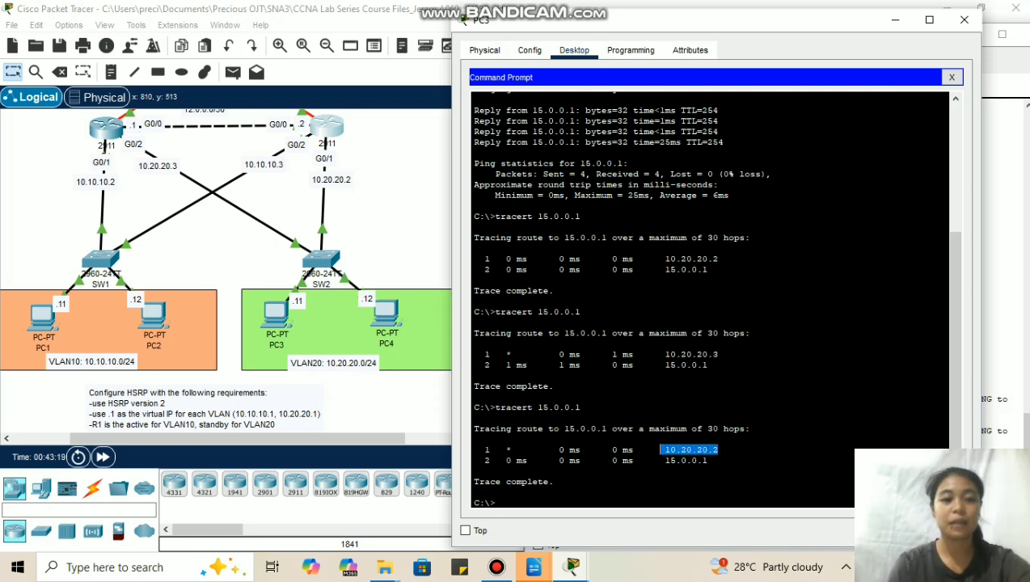
key(alt+F4)
scroll(235, 267, up, 1)
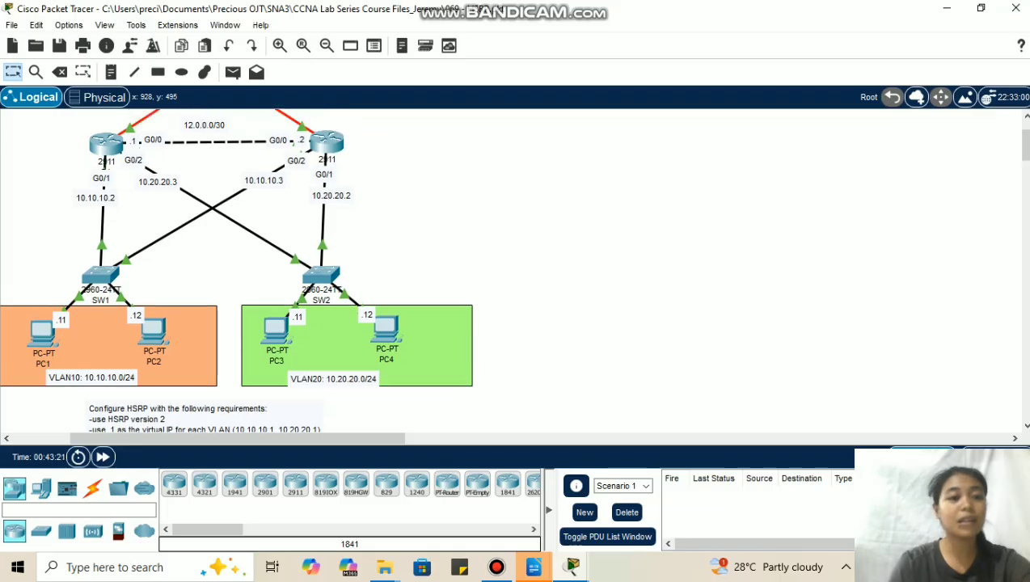
scroll(235, 267, up, 2)
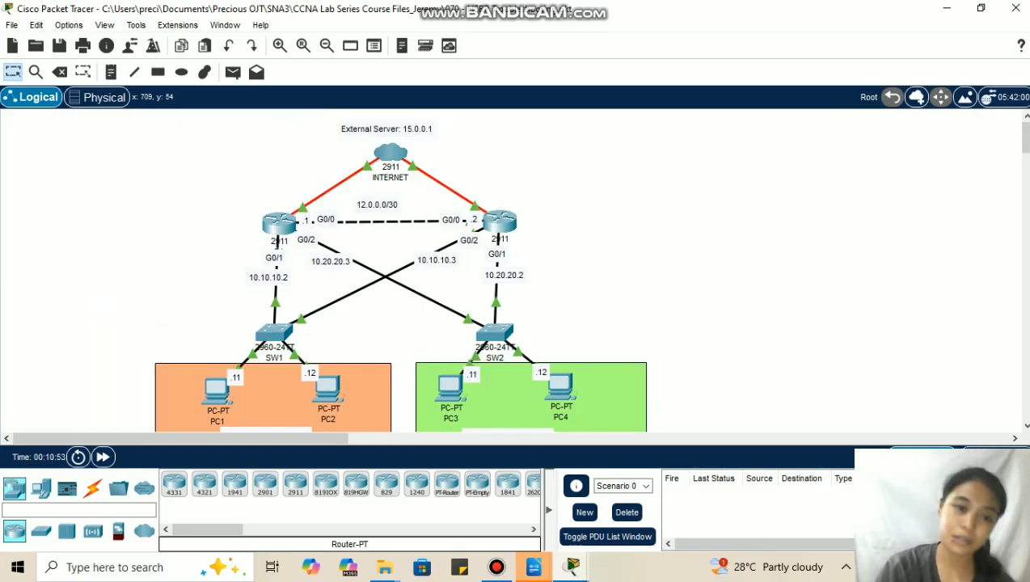
- Check R1's console messages in the HSRP troubleshooting lab and read the requirements note below the topology
click(279, 223)
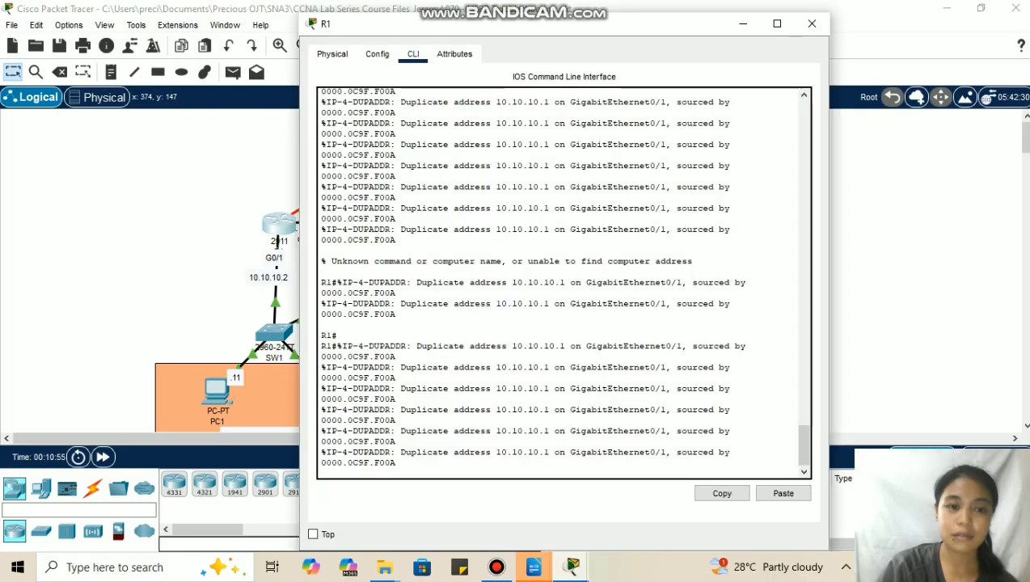
key(alt+F4)
scroll(399, 267, down, 5)
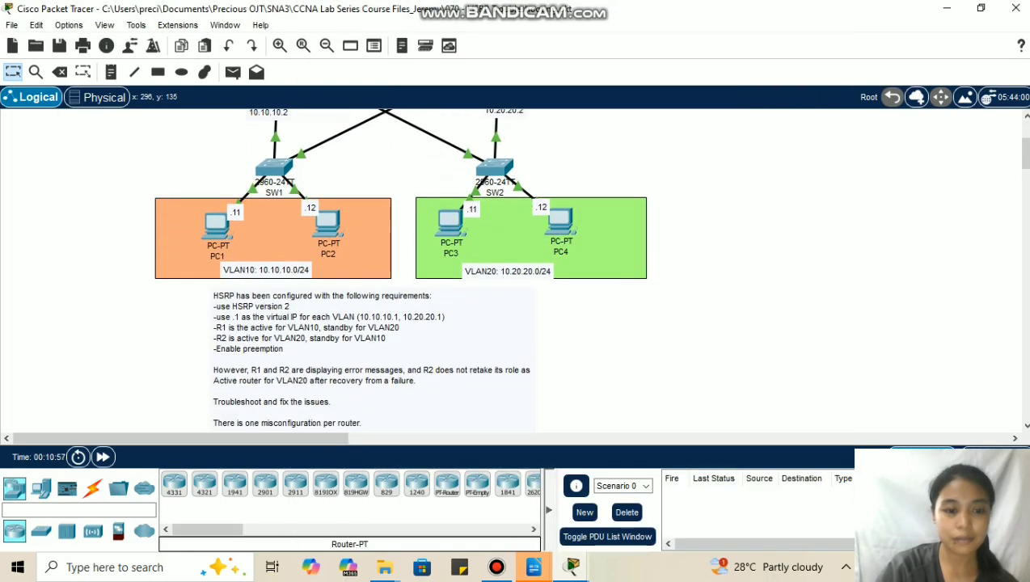
scroll(399, 267, down, 1)
scroll(399, 267, up, 4)
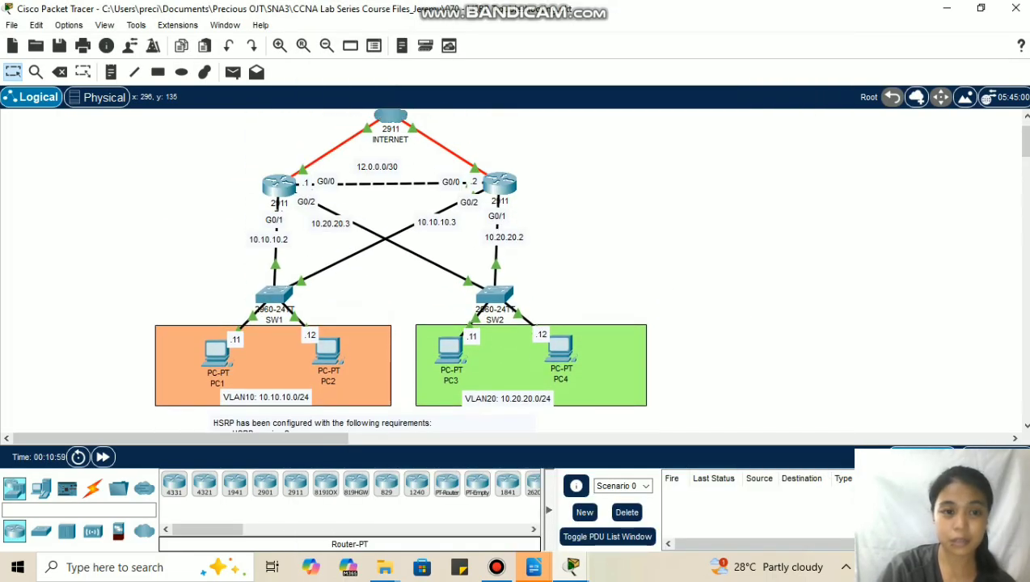
- Turn off console log messages in R1's CLI with the terminal no monitor command
click(279, 186)
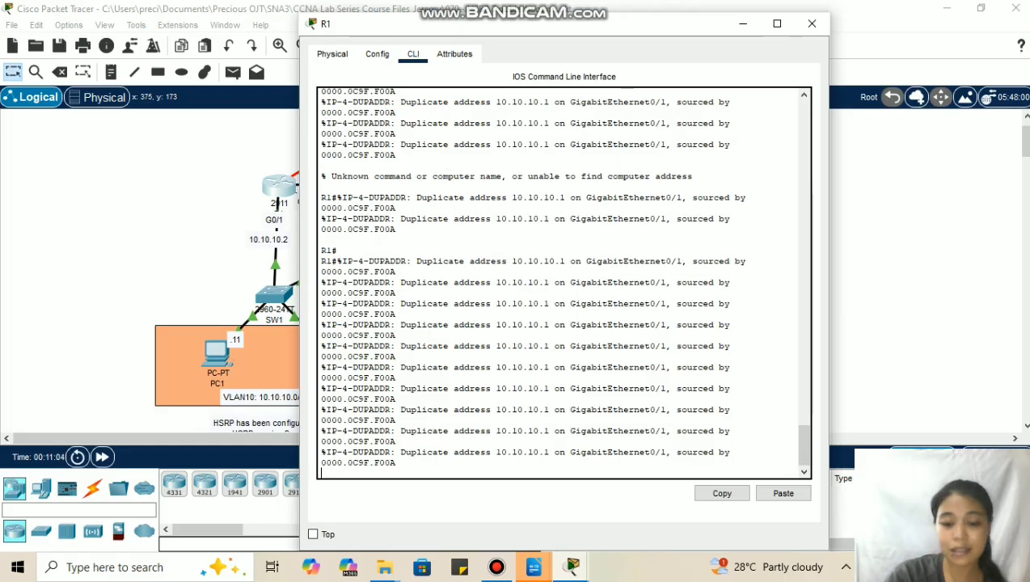
key(Return)
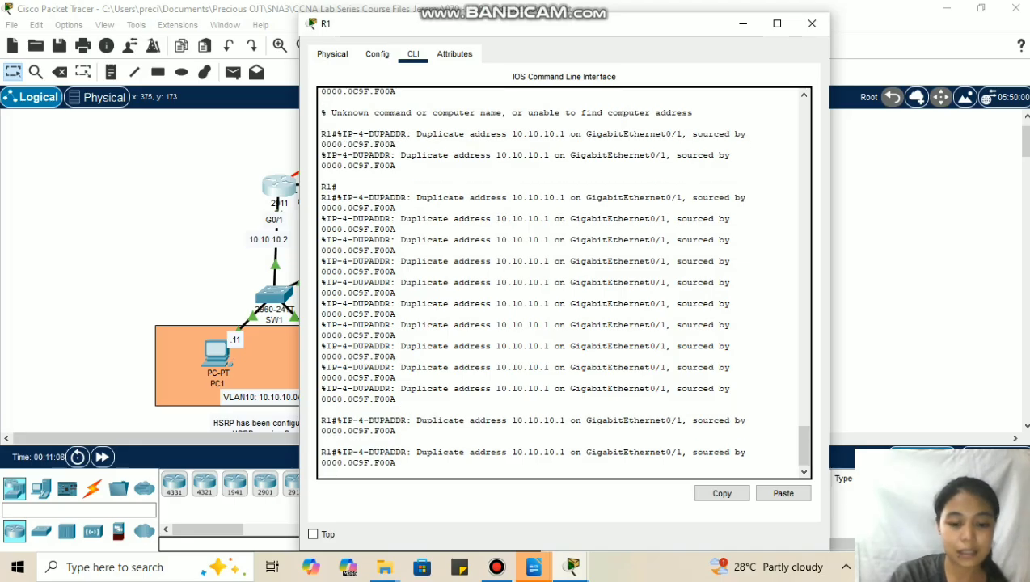
text(terminal)
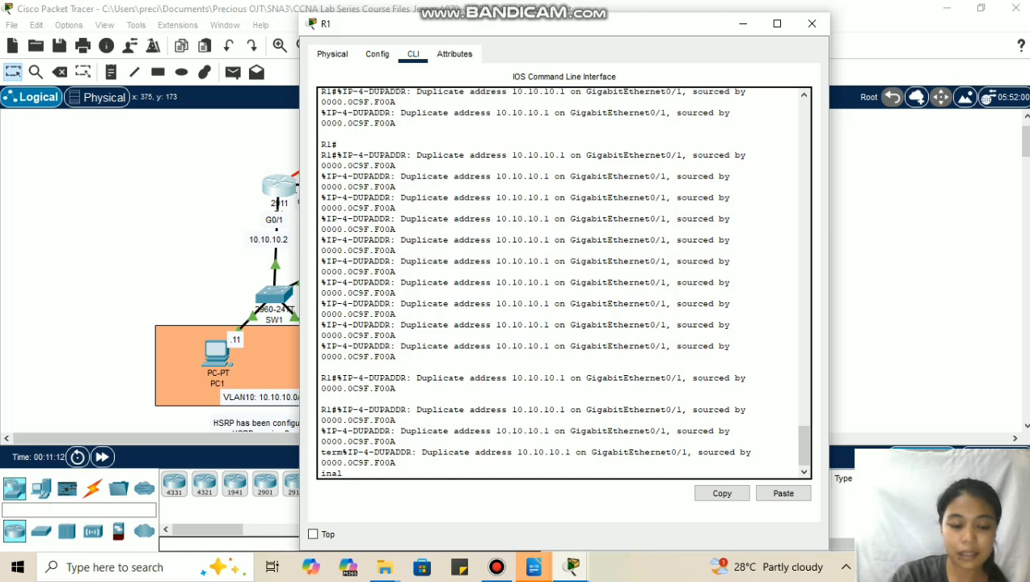
text( no c)
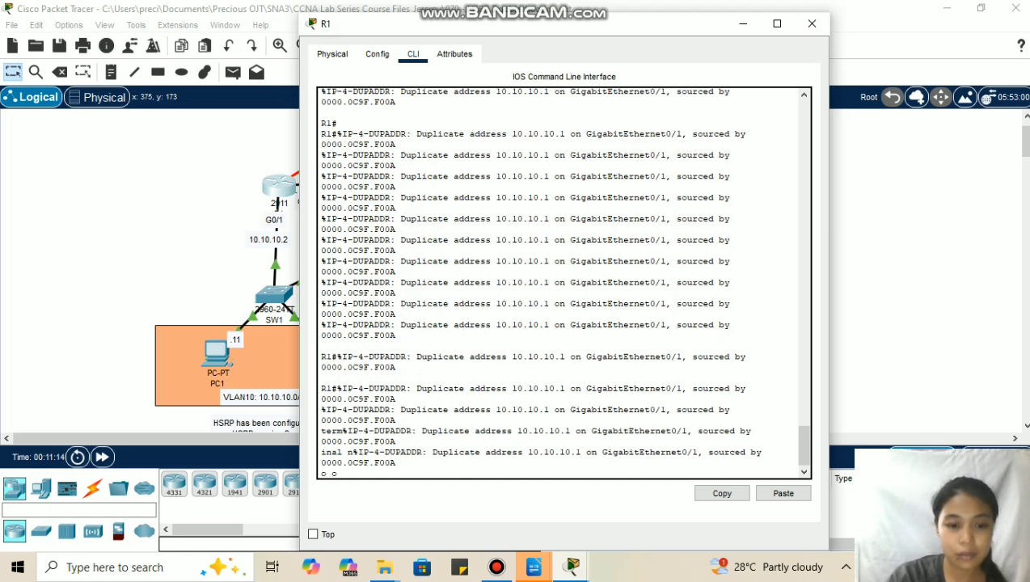
key(BackSpace)
text(mon)
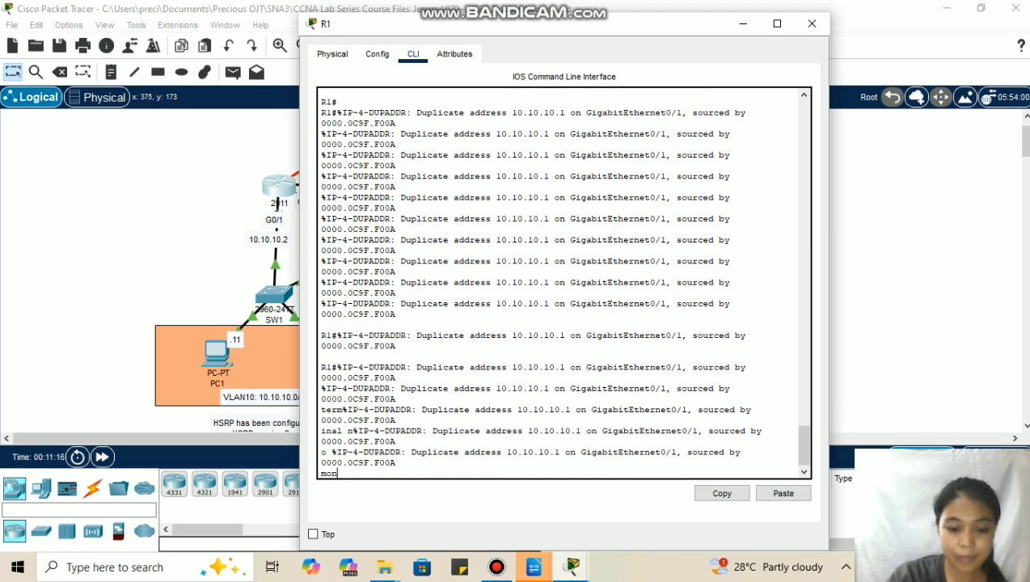
text(itor)
key(Return)
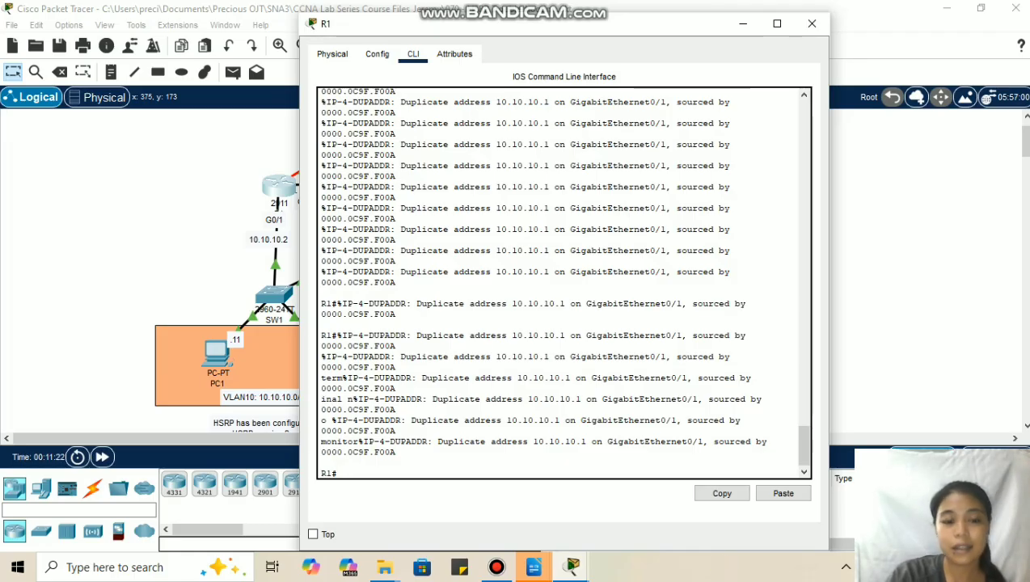
- Run sh standby on R1 and examine the HSRP version of group 10 on GigabitEthernet0/1
text(h)
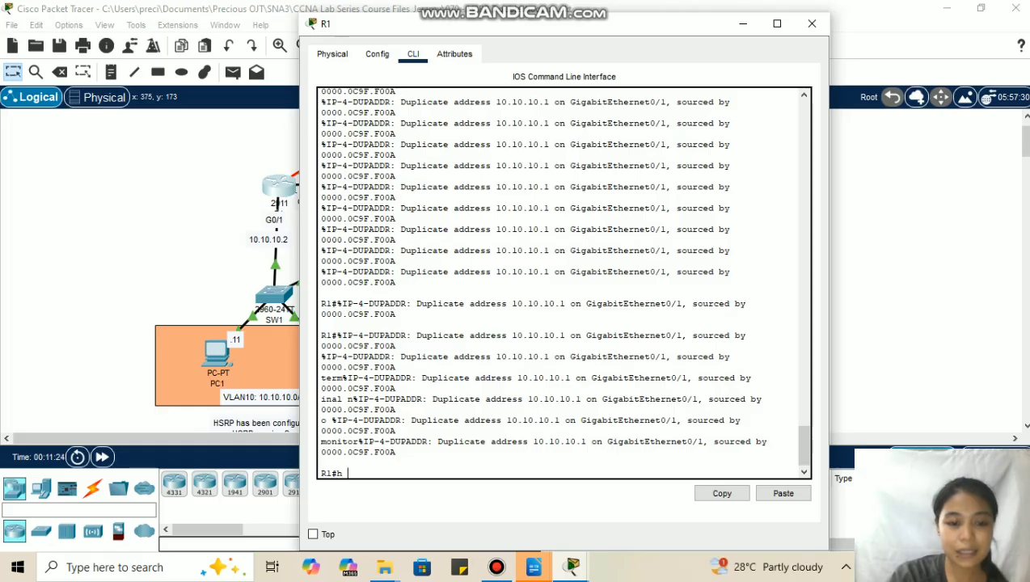
key(BackSpace)
text(sh standby)
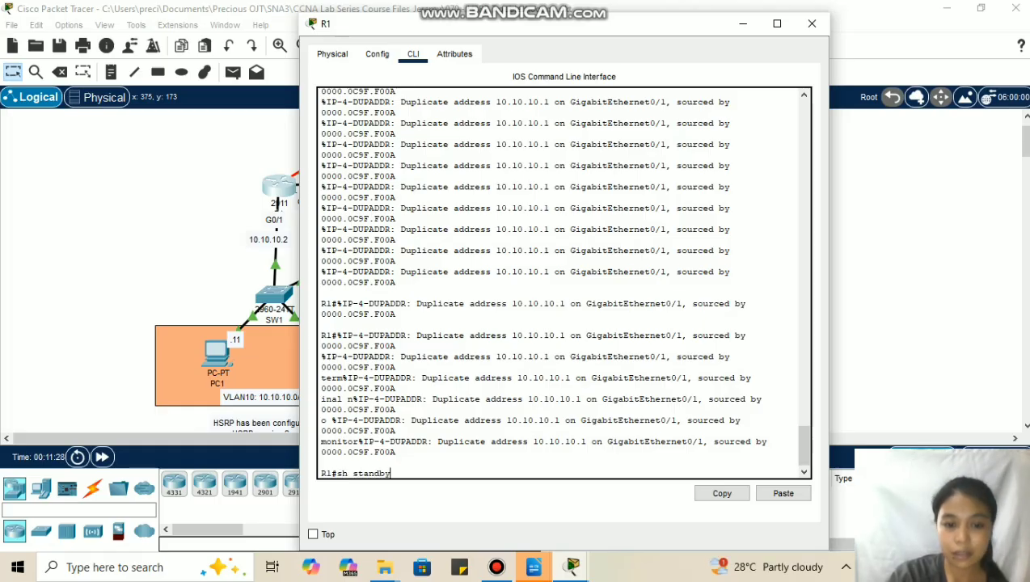
key(Return)
key(space)
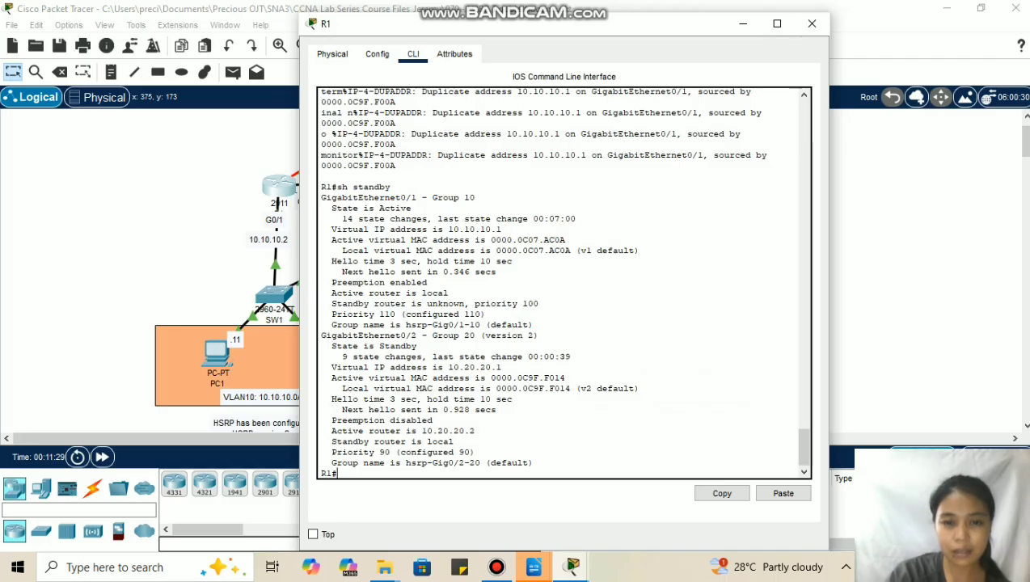
drag(475, 197, 379, 197)
- Enter global configuration mode on R1 and set interface g0/1 to HSRP version 2
text(con f t)
key(BackSpace)
key(BackSpace)
key(BackSpace)
key(BackSpace)
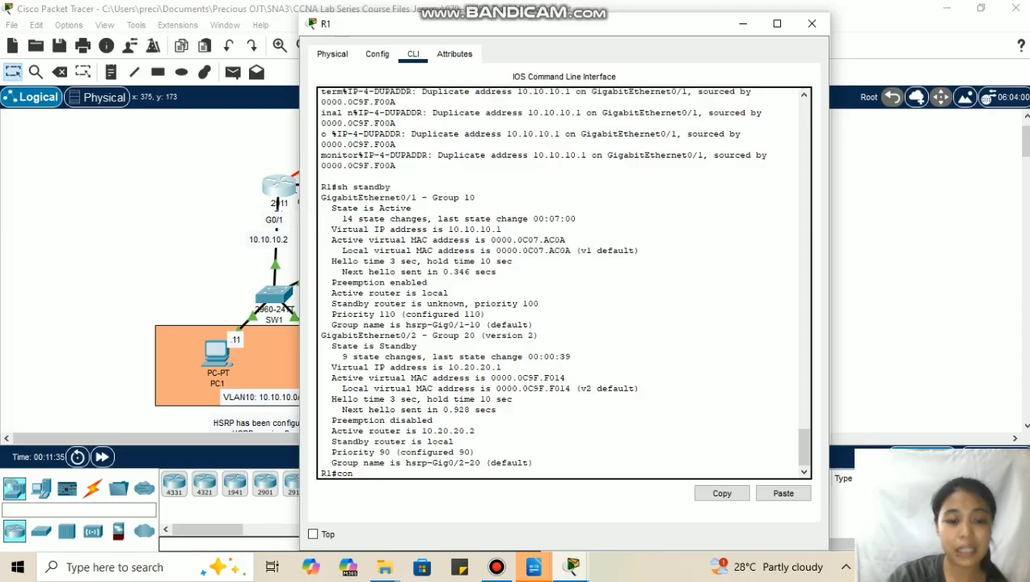
text(f t)
key(Return)
text(int g0/)
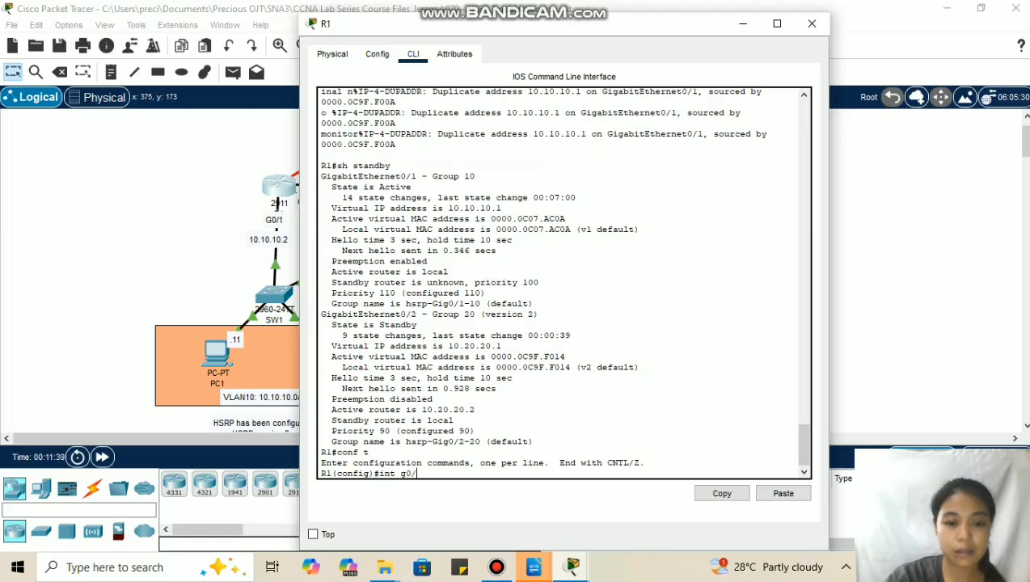
text(1)
key(Return)
text(standby ver 2)
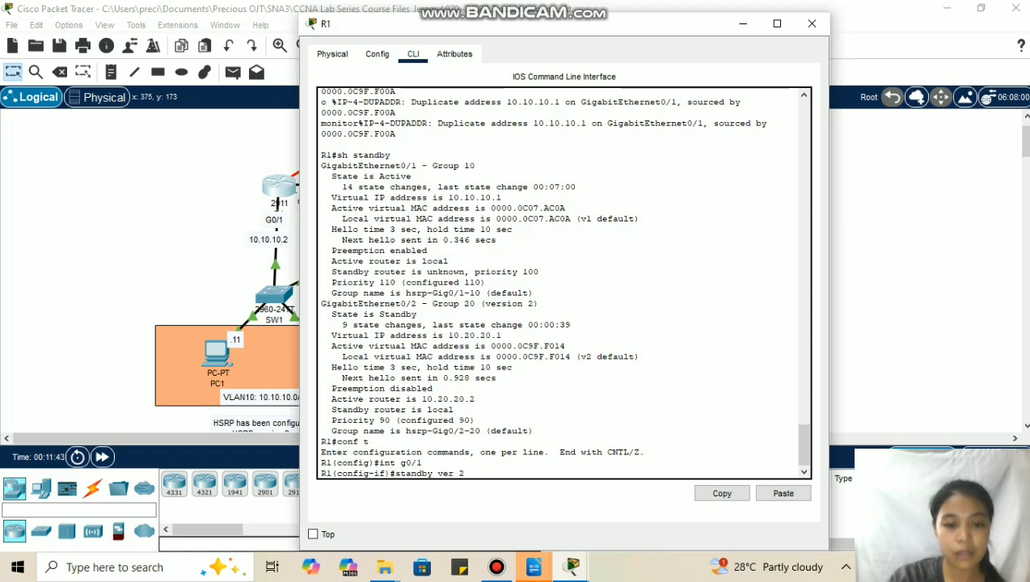
key(Return)
- Run do sh standby on R1, check the HSRP version of group 10, and close R1
text(d)
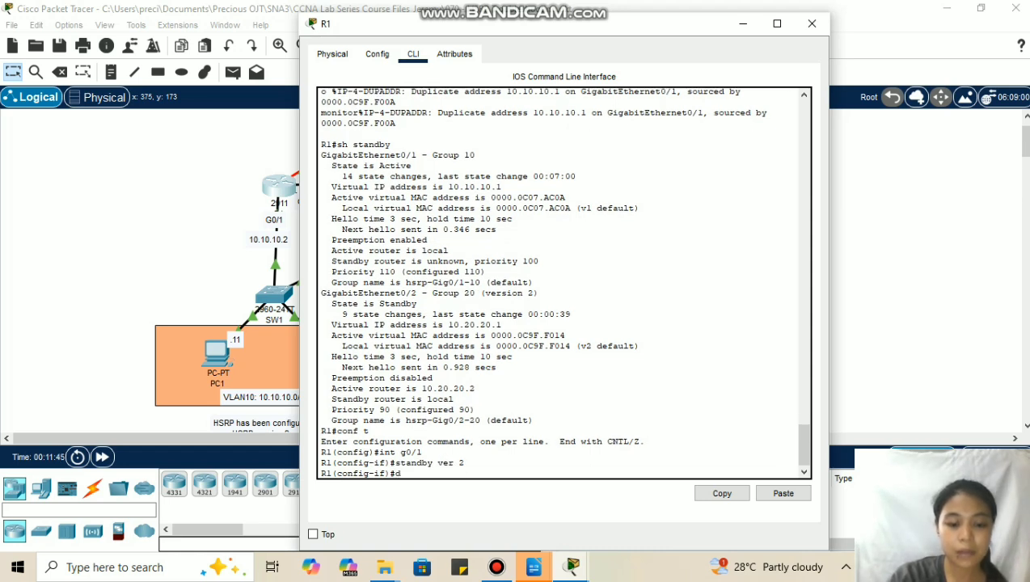
text(o sh standby)
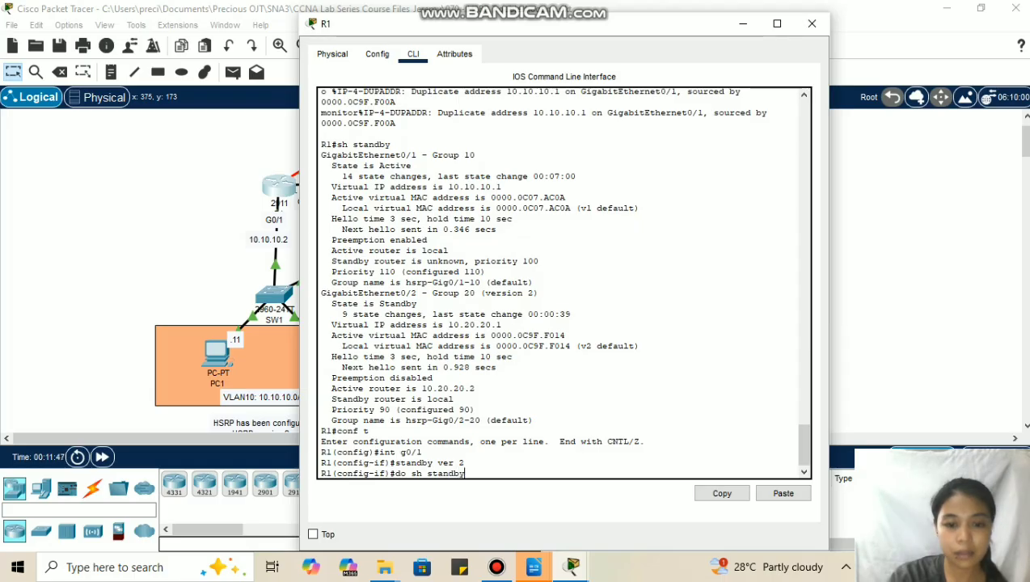
key(Return)
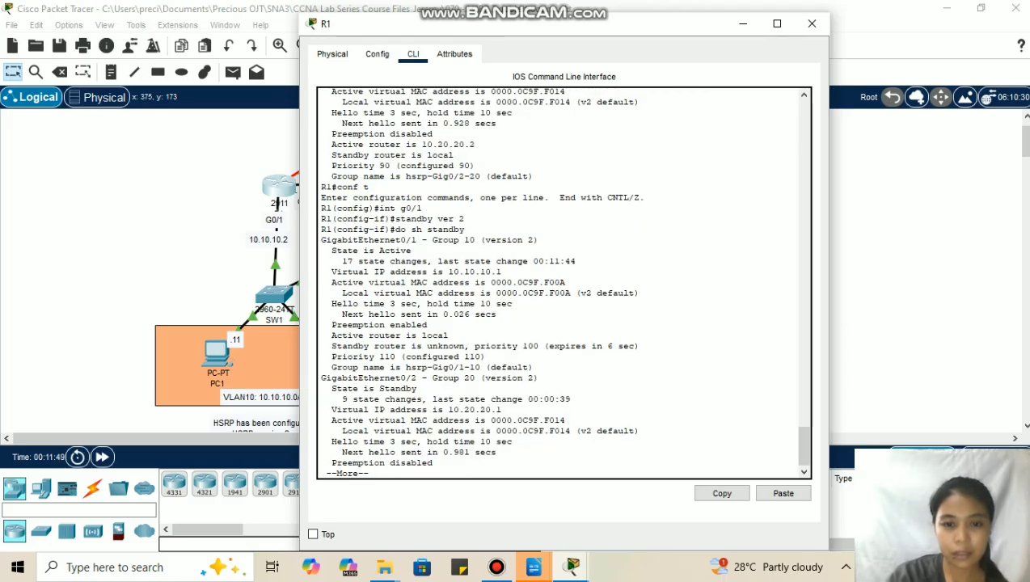
drag(538, 240, 448, 240)
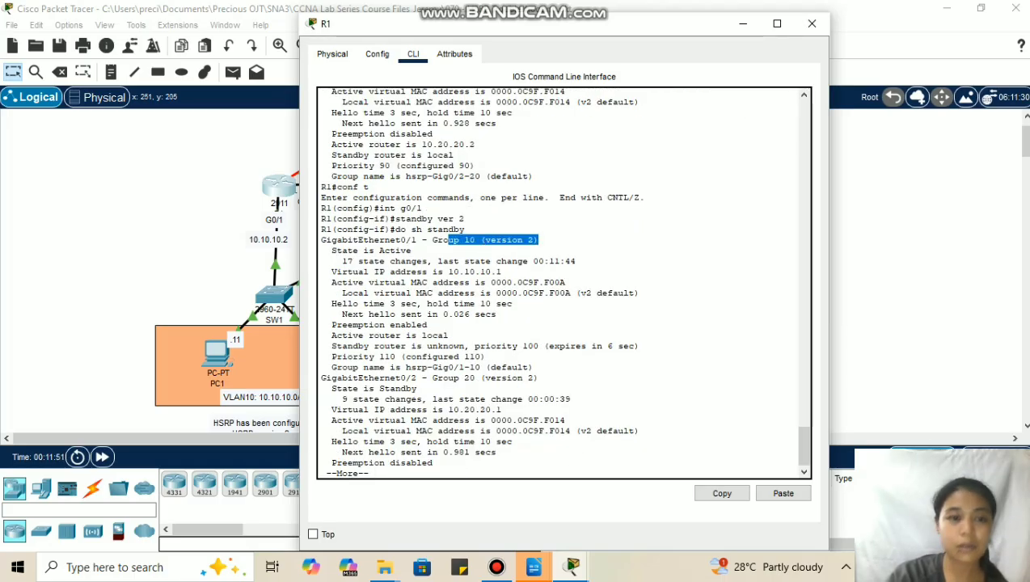
click(812, 24)
- Enter privileged mode in R2's CLI and turn off console log messages with terminal no monitor
click(495, 184)
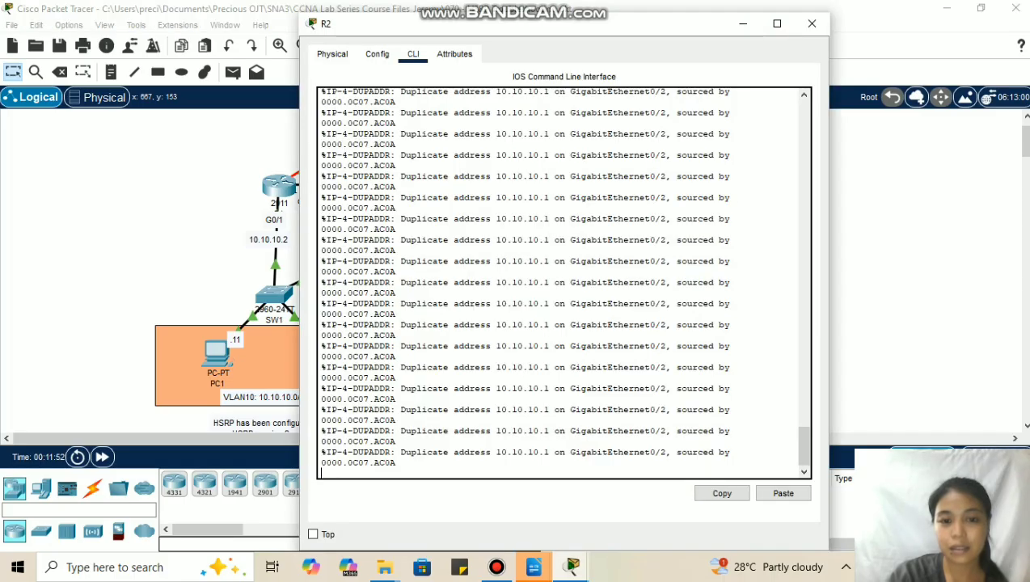
key(Return)
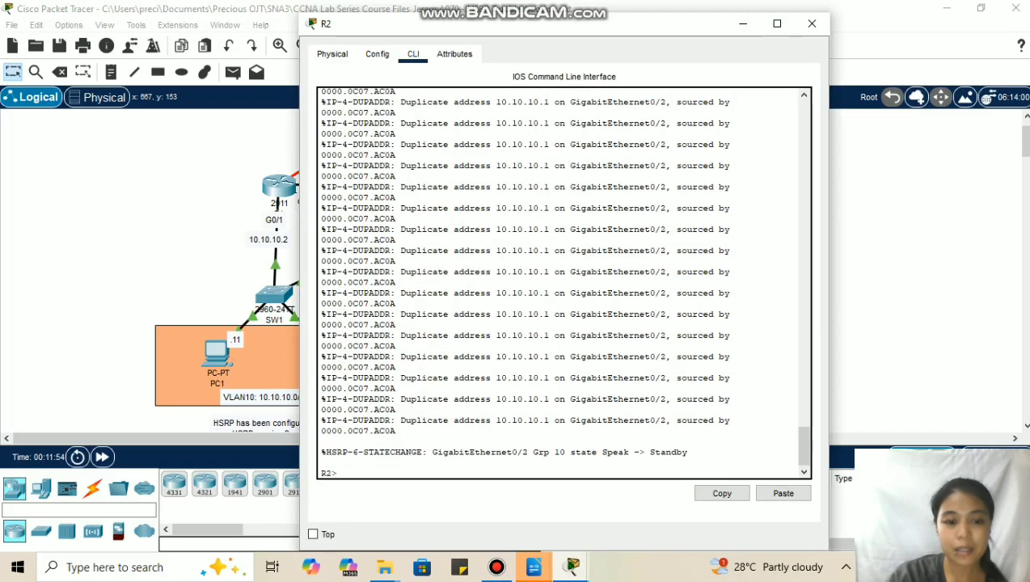
text(en)
key(Return)
text(t)
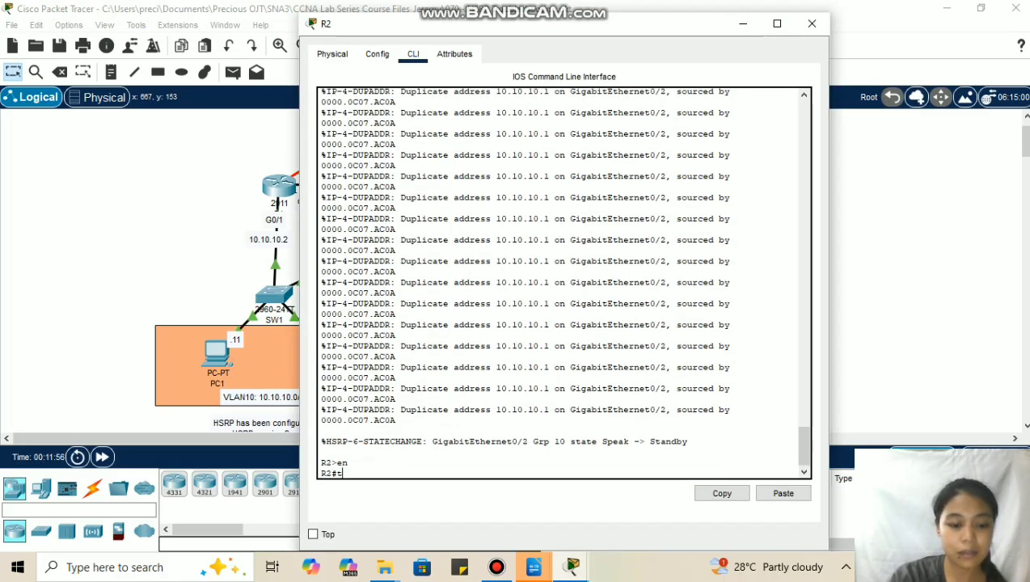
text(erminal )
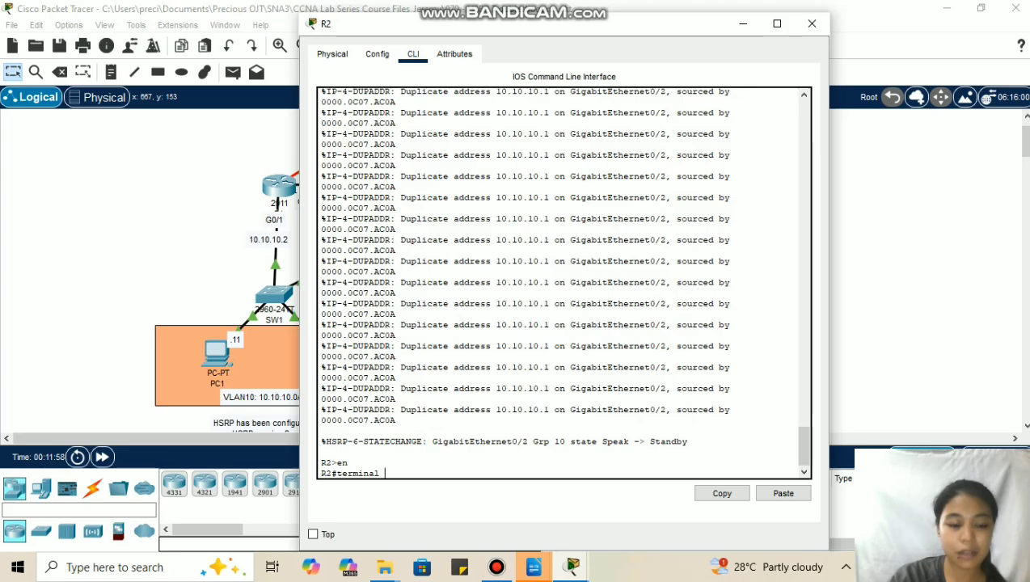
text(no monitor)
key(Return)
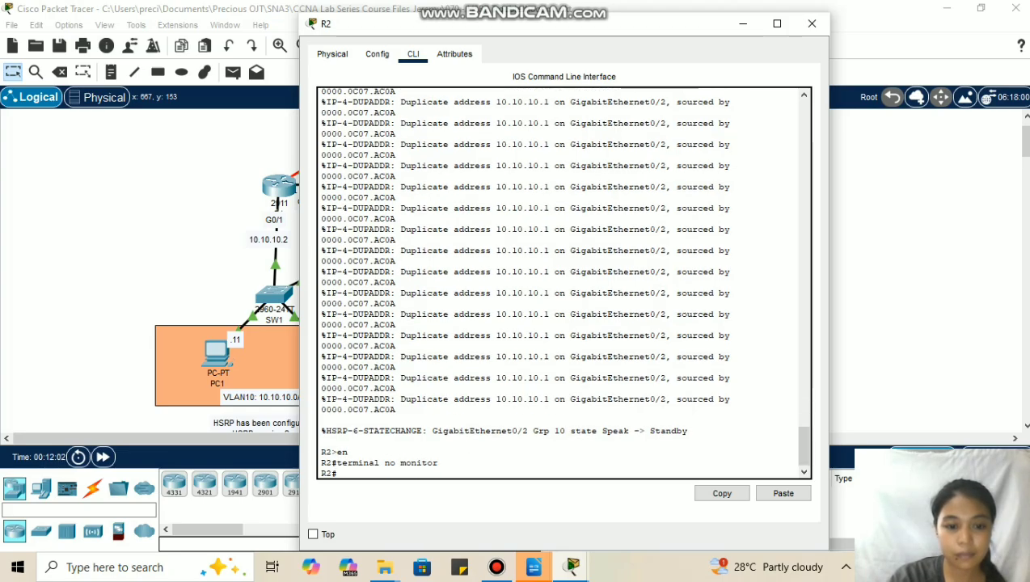
- Run sh standby on R2 and examine the preemption setting of group 20 on GigabitEthernet0/1
text(sh standby)
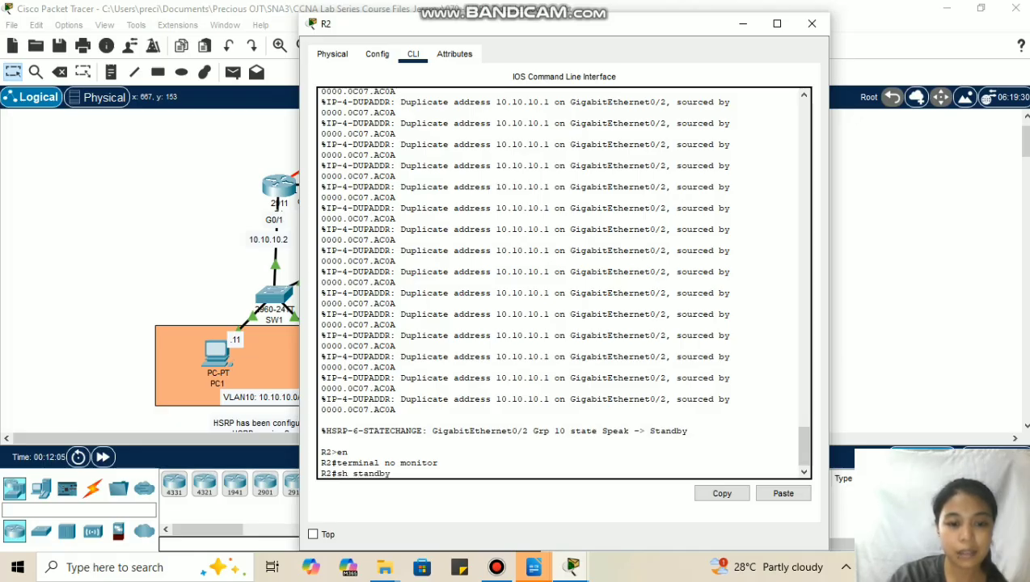
key(Return)
key(space)
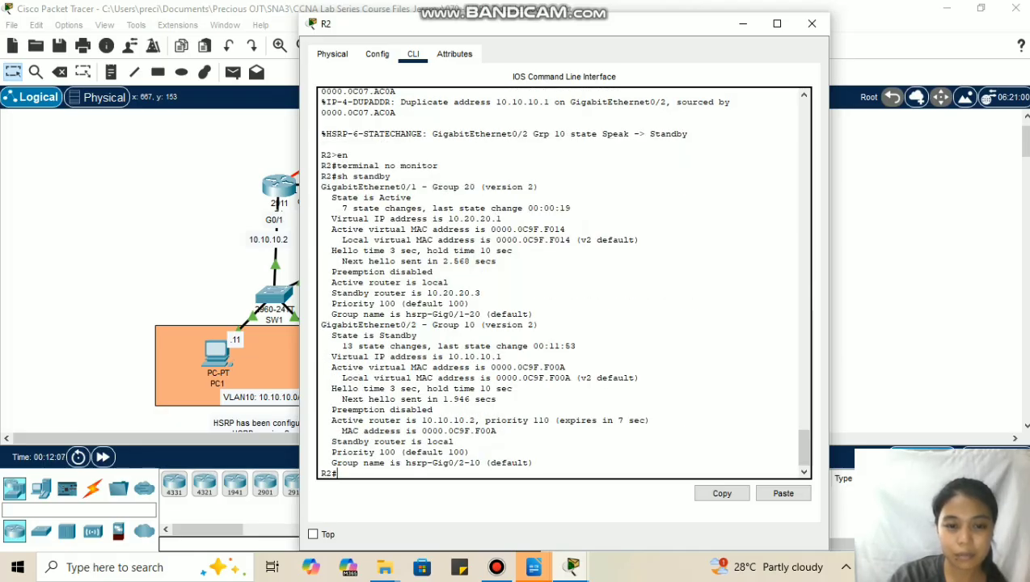
drag(433, 273, 341, 273)
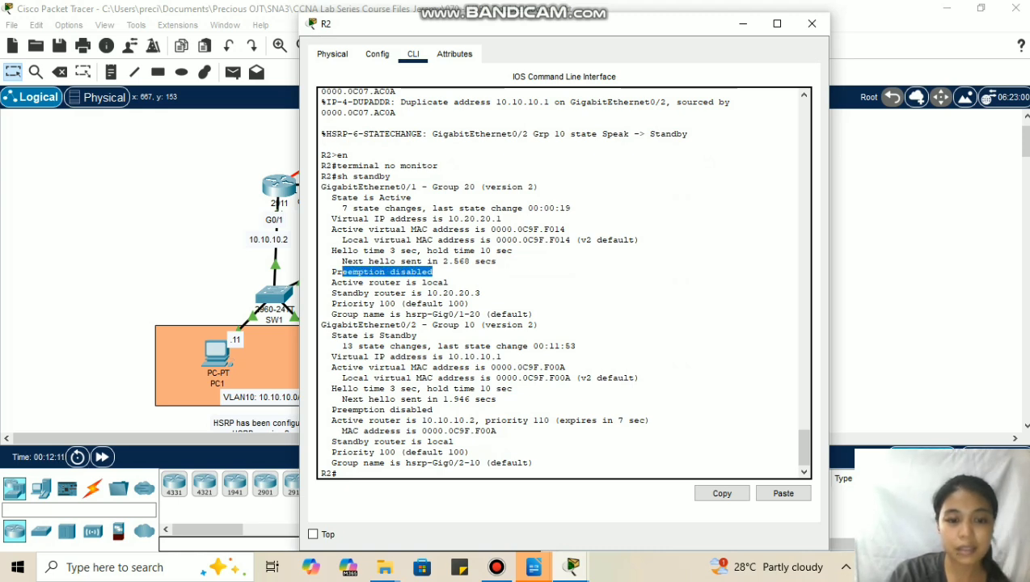
- Enter global configuration mode on R2 and enable preemption for HSRP group 20 on interface g0/1 with standby 20 preempt
key(ctrl+c)
text(conf)
key(BackSpace)
key(BackSpace)
text(nf t)
key(Return)
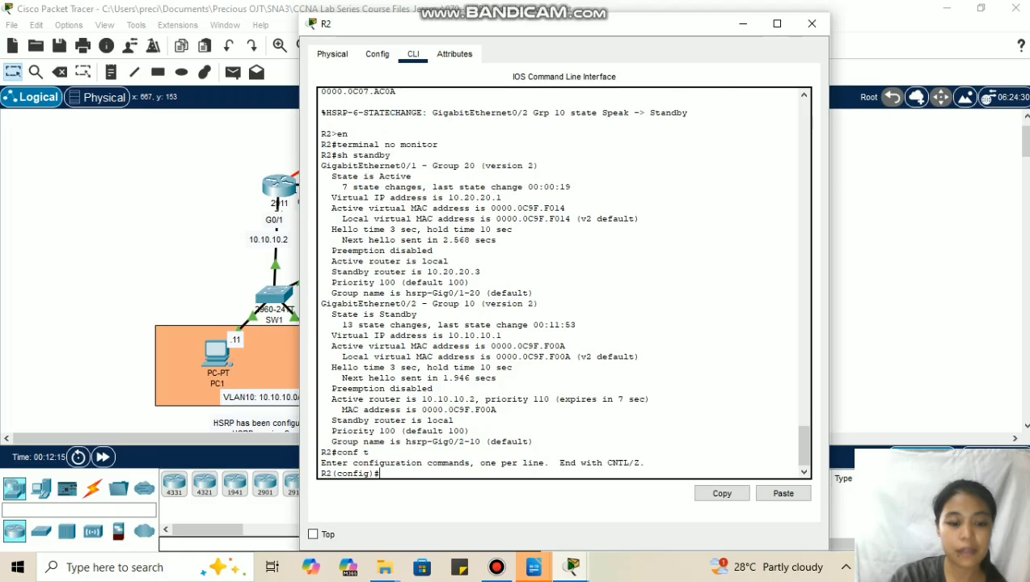
text(int g0)
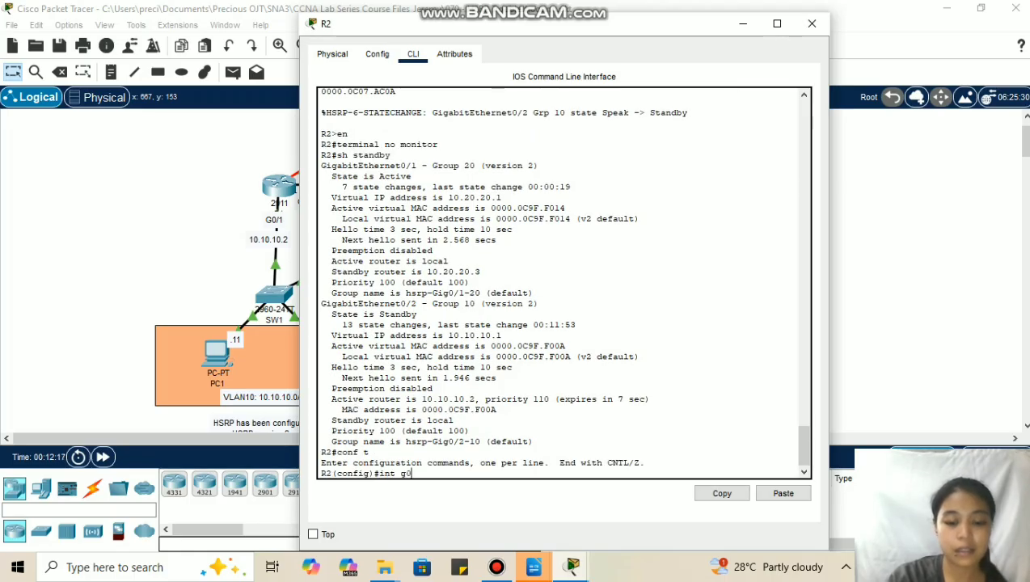
text(/)
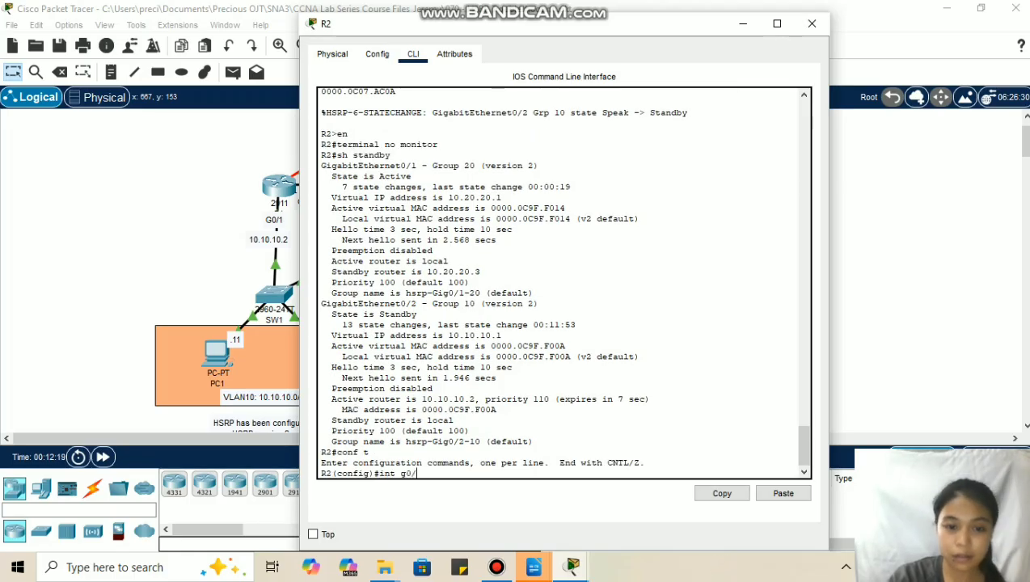
text(1)
key(Return)
text(s)
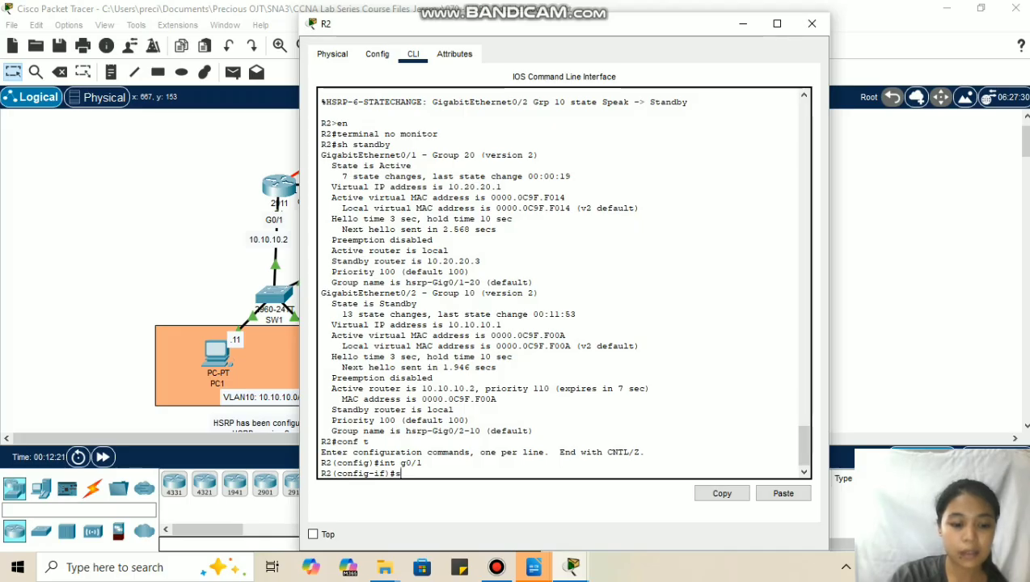
text(tandby 20 preempt)
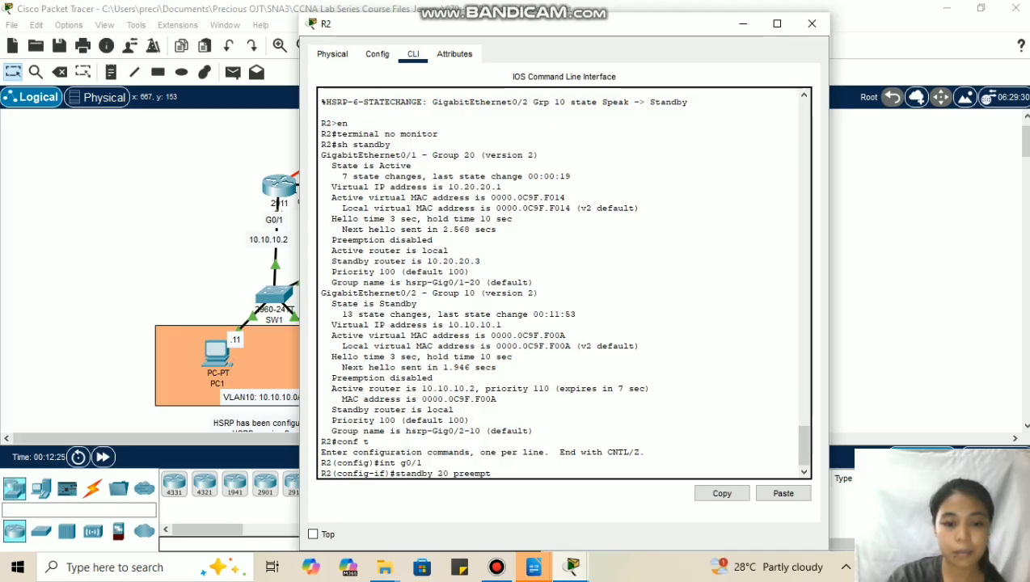
key(Return)
- Run do sh standby on R2, check the preemption setting of group 20, and close R2
text(do shs tan)
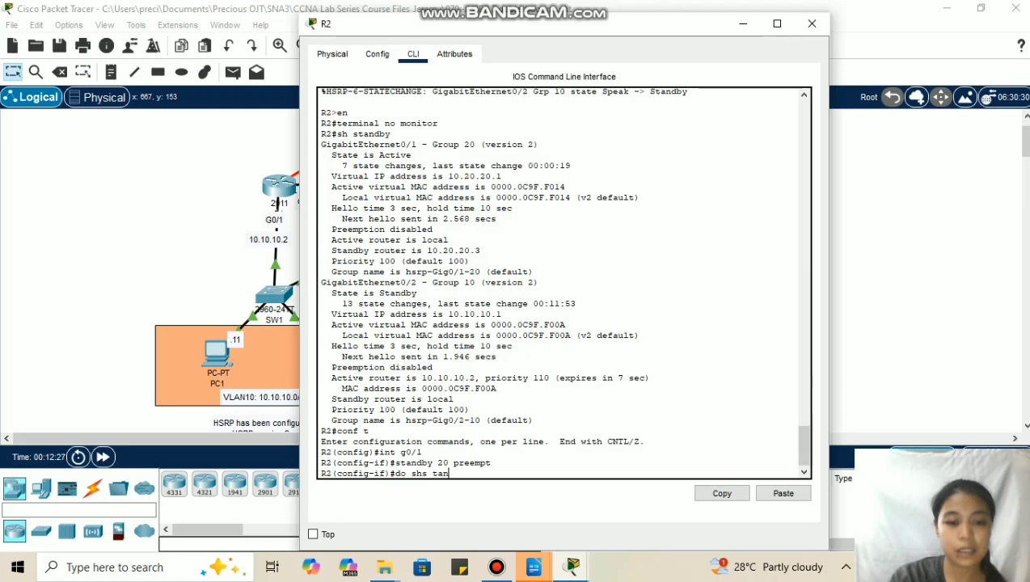
key(BackSpace)
key(BackSpace)
key(BackSpace)
key(BackSpace)
key(BackSpace)
text(standby)
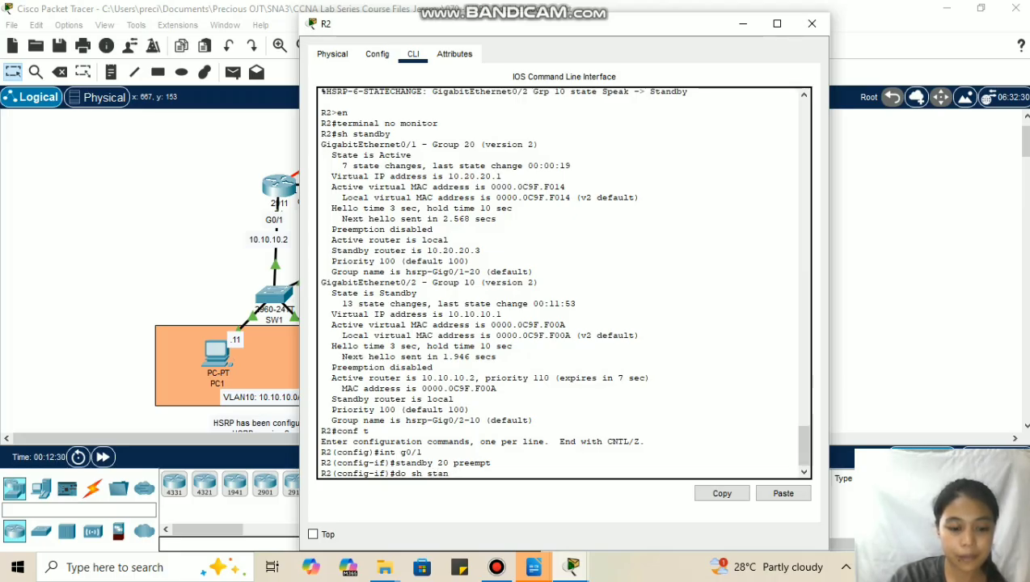
key(Return)
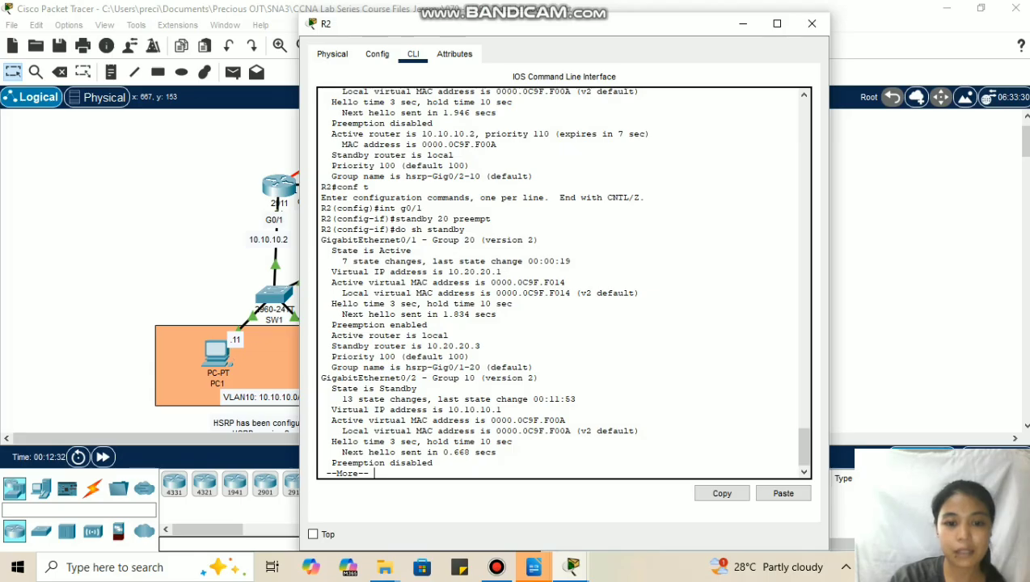
key(space)
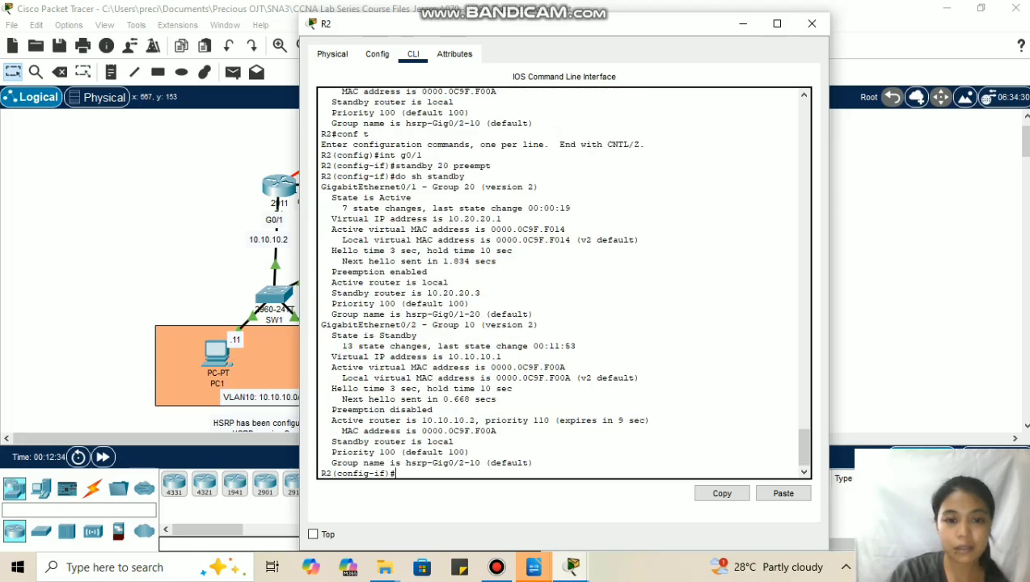
drag(427, 272, 331, 272)
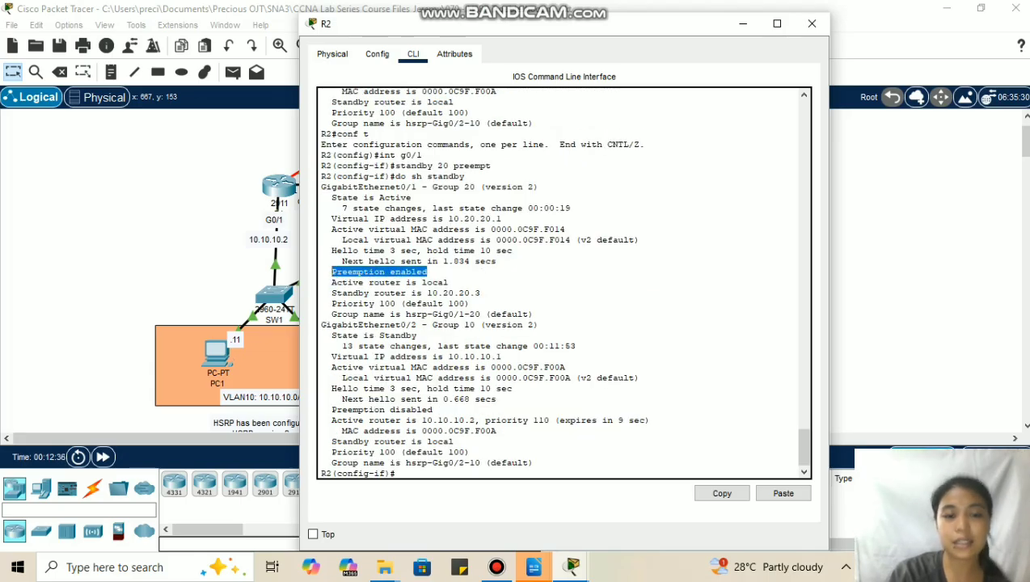
key(alt+F4)
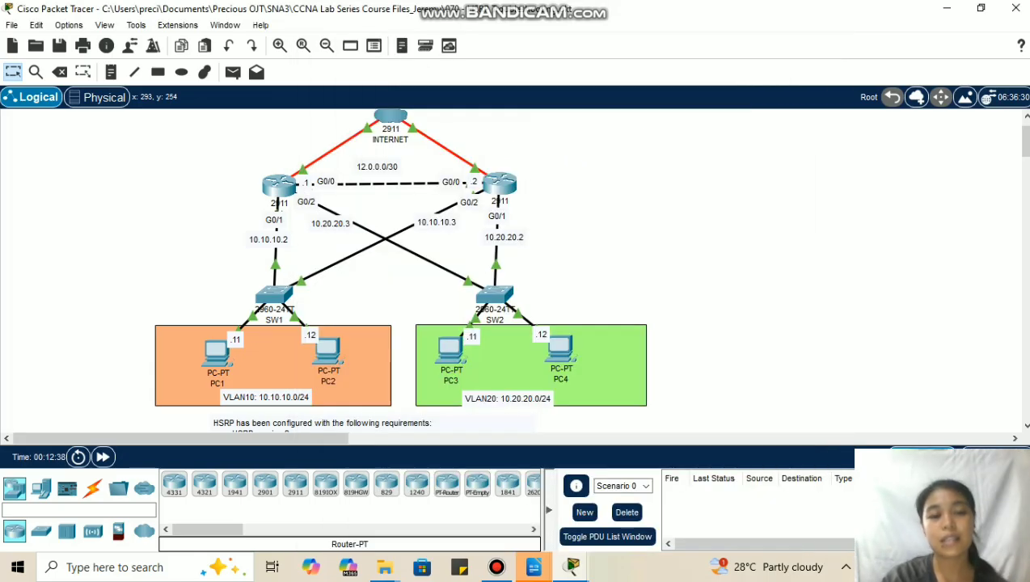